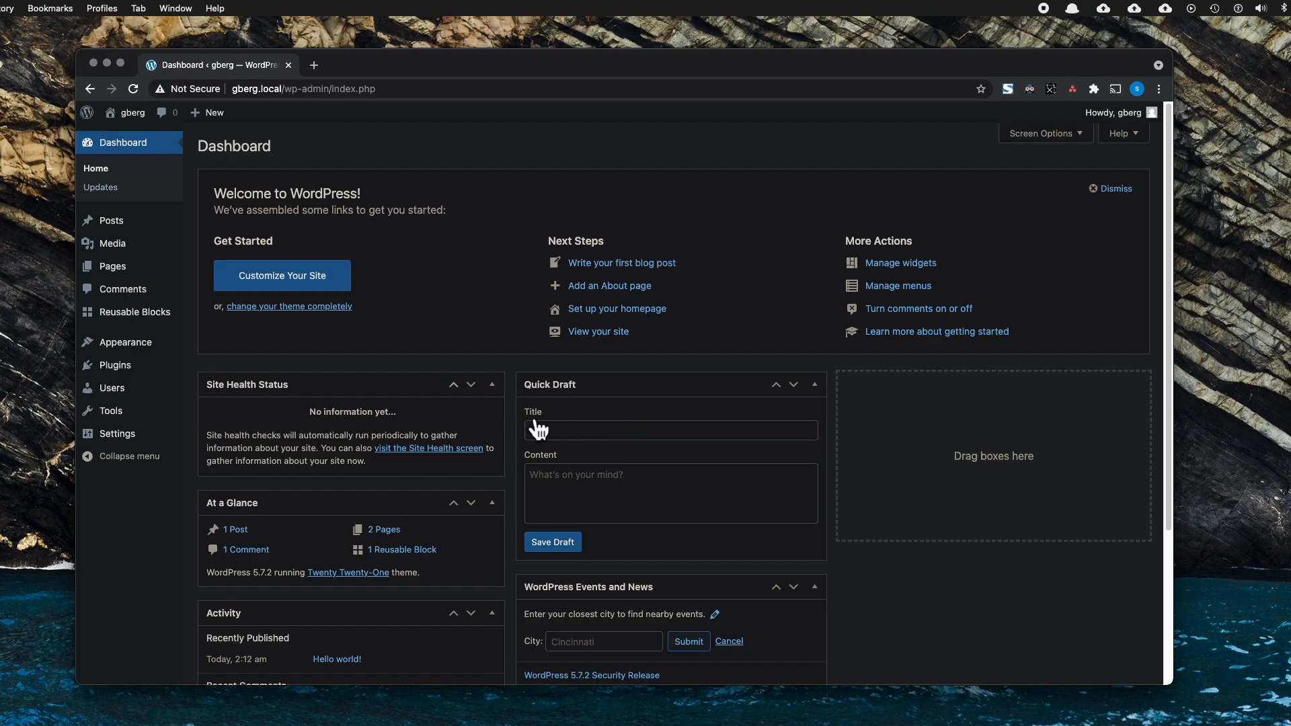
# Check the installed plugins, and preview the 2 column text block from the list of all reusable blocks.
pyautogui.moveTo(155, 277)
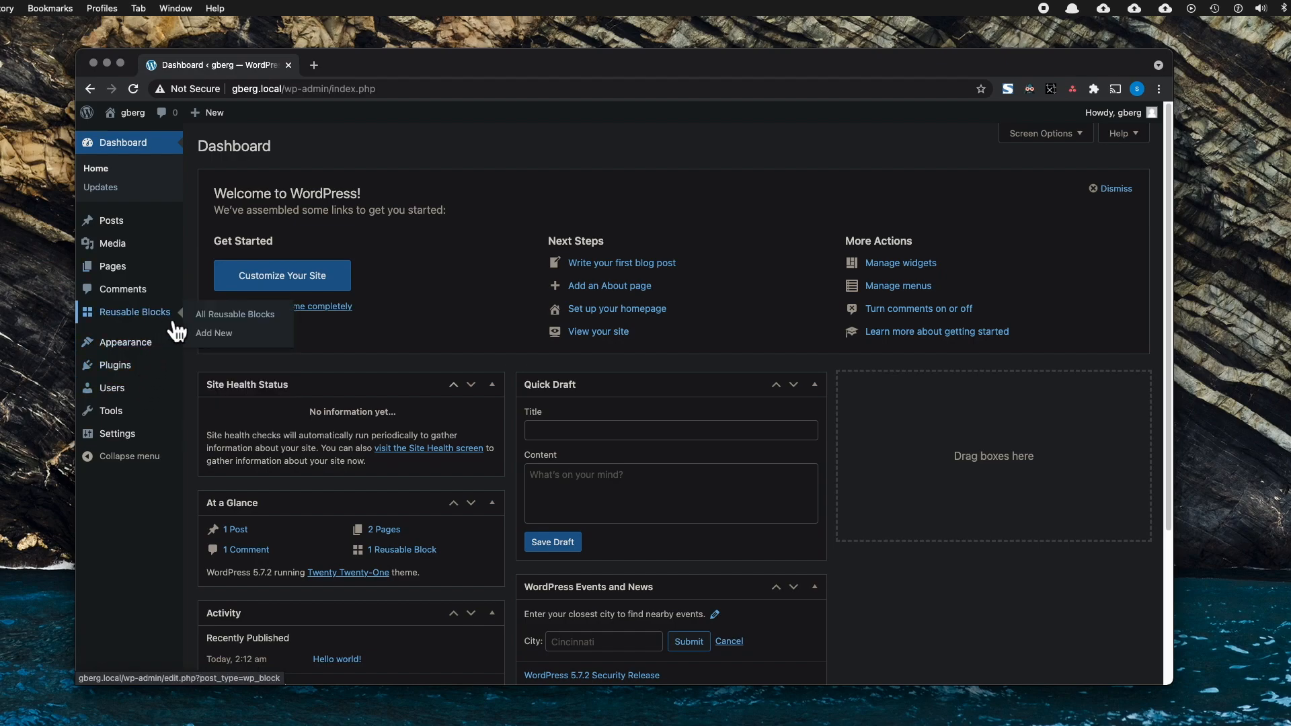
pyautogui.click(229, 370)
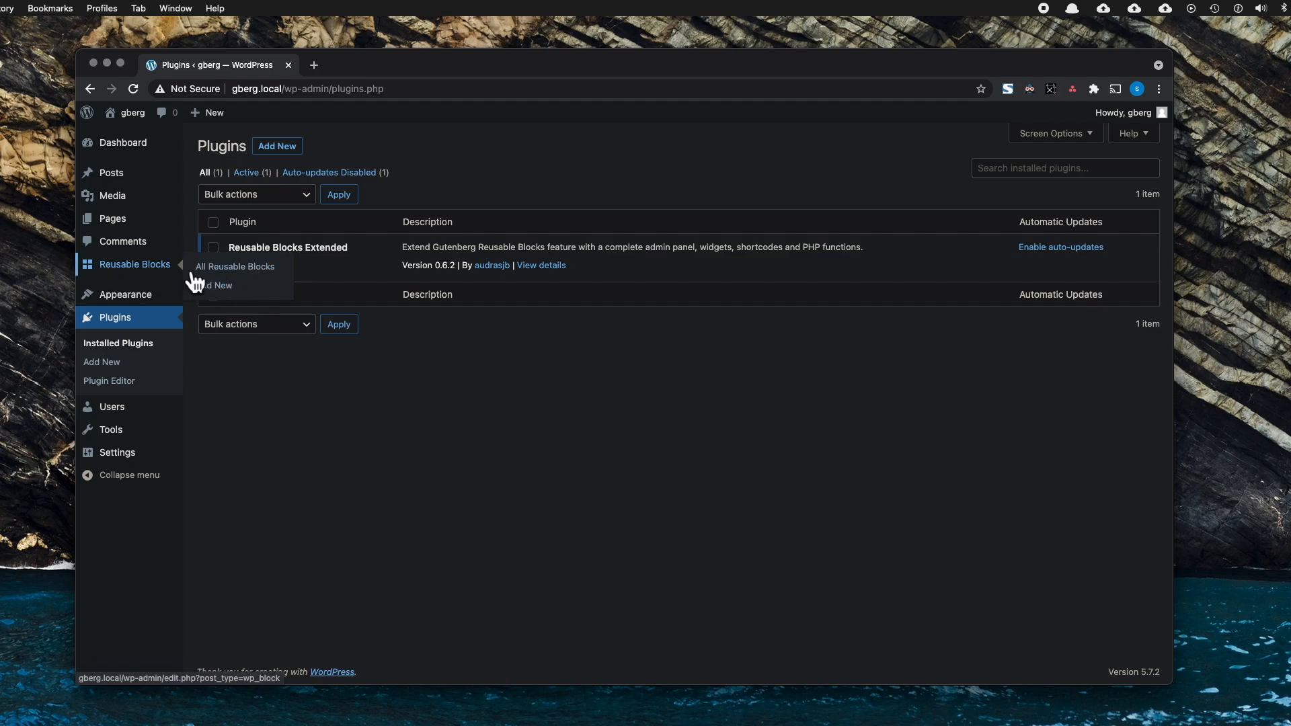
pyautogui.click(266, 269)
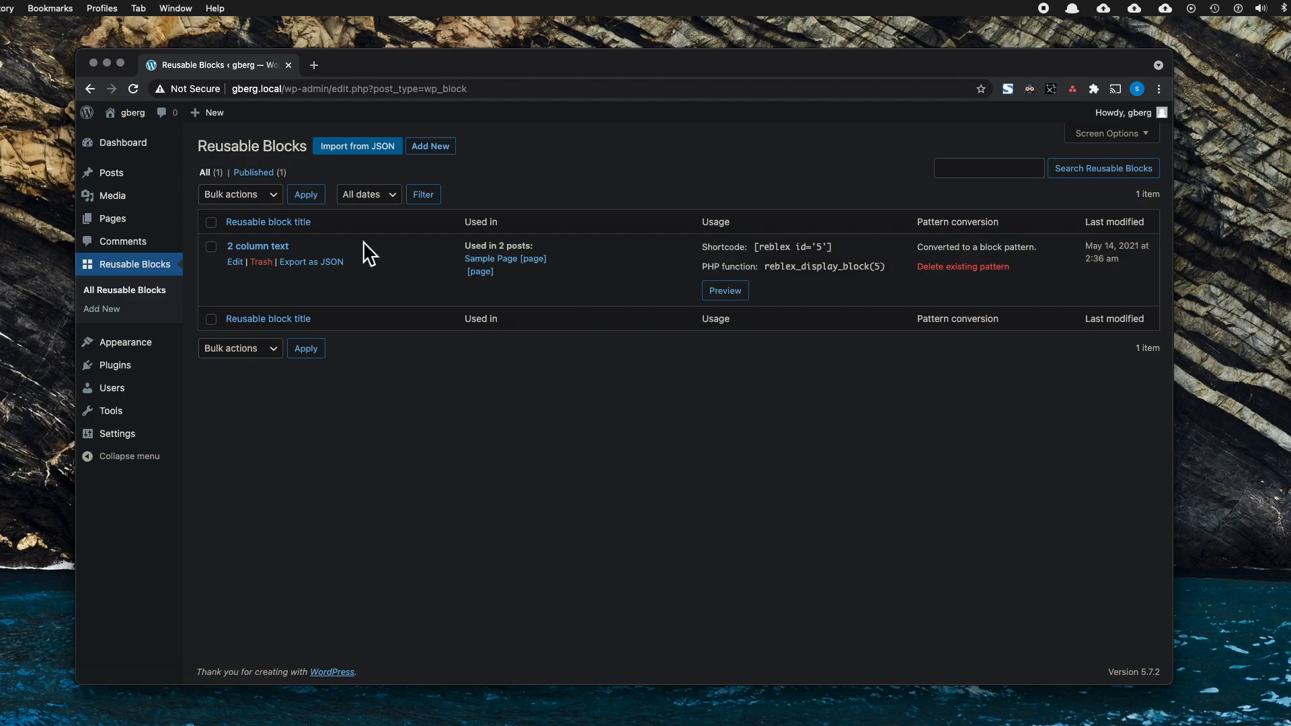
pyautogui.click(725, 296)
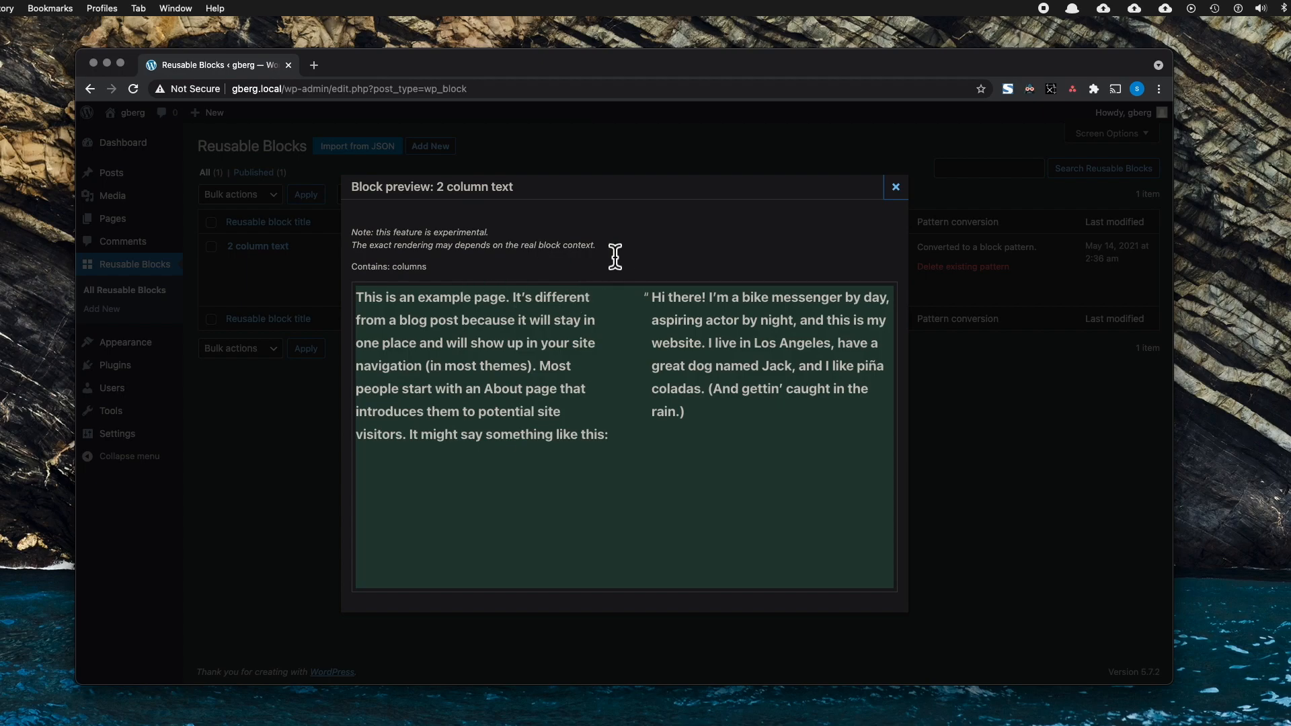
pyautogui.click(897, 192)
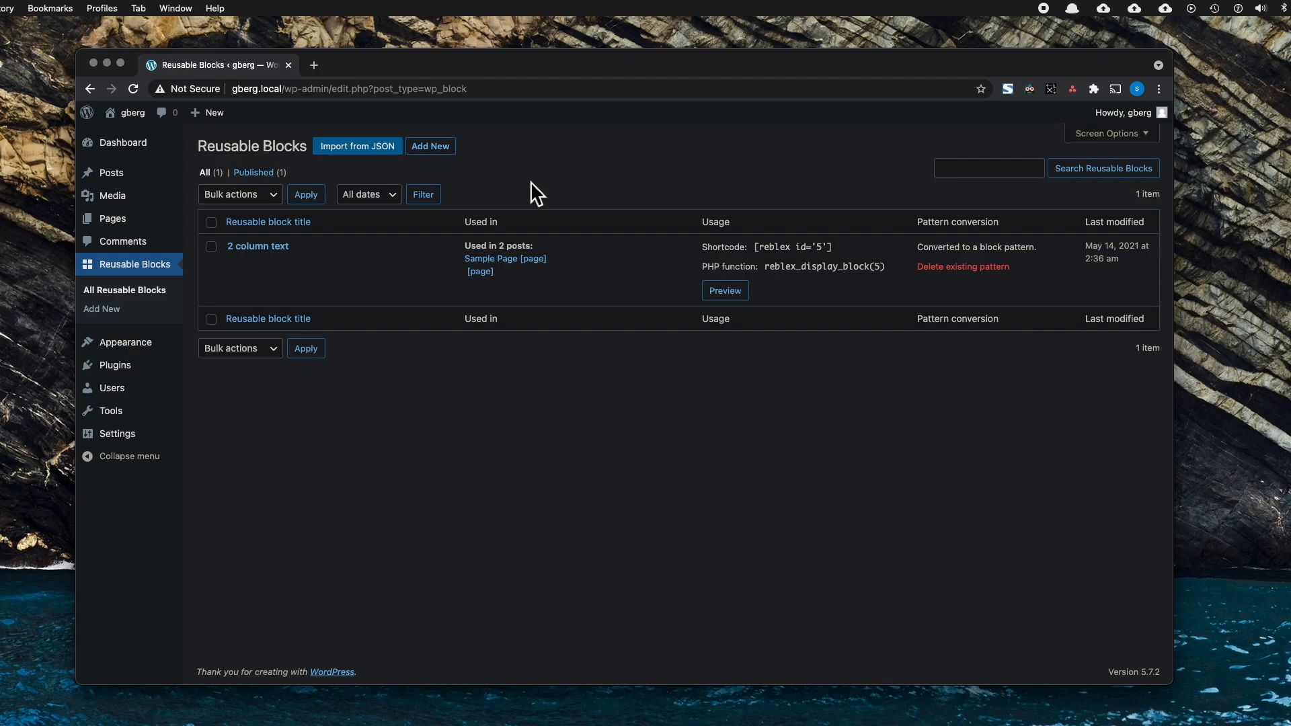
# Open Sample Page for editing and select its first 2 column text reusable block.
pyautogui.moveTo(284, 257)
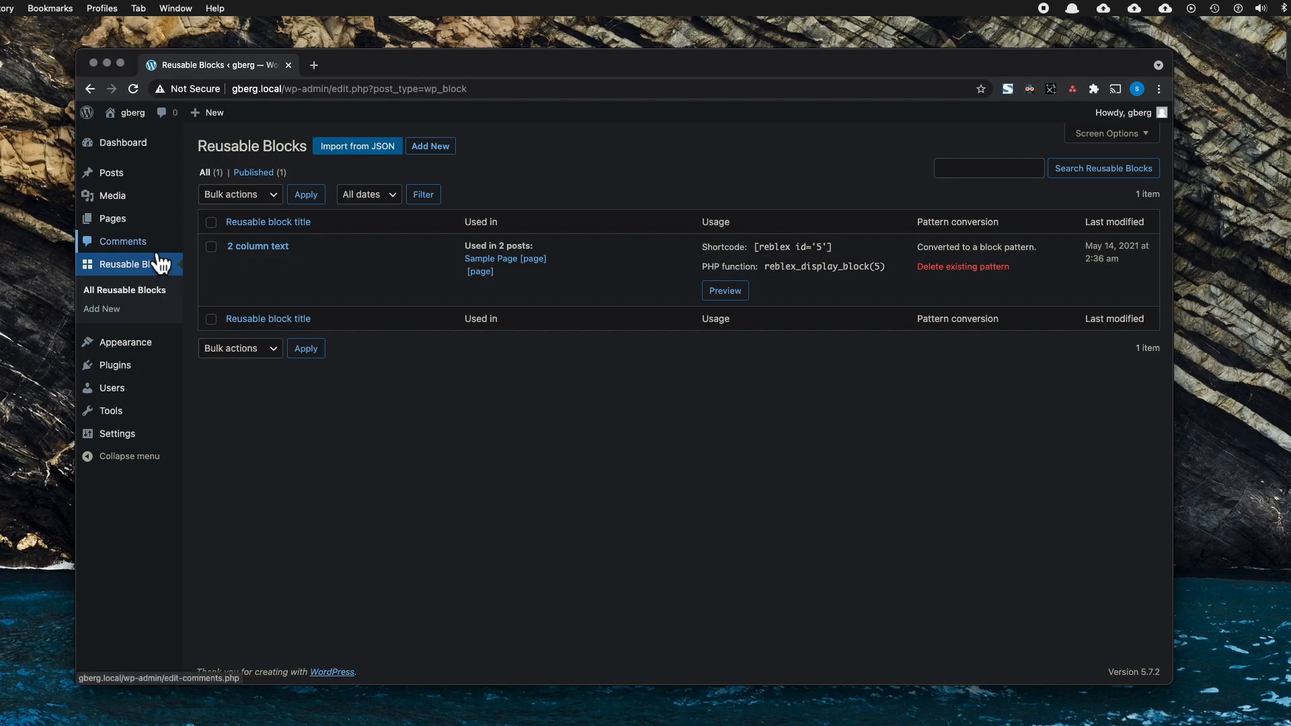
pyautogui.click(519, 268)
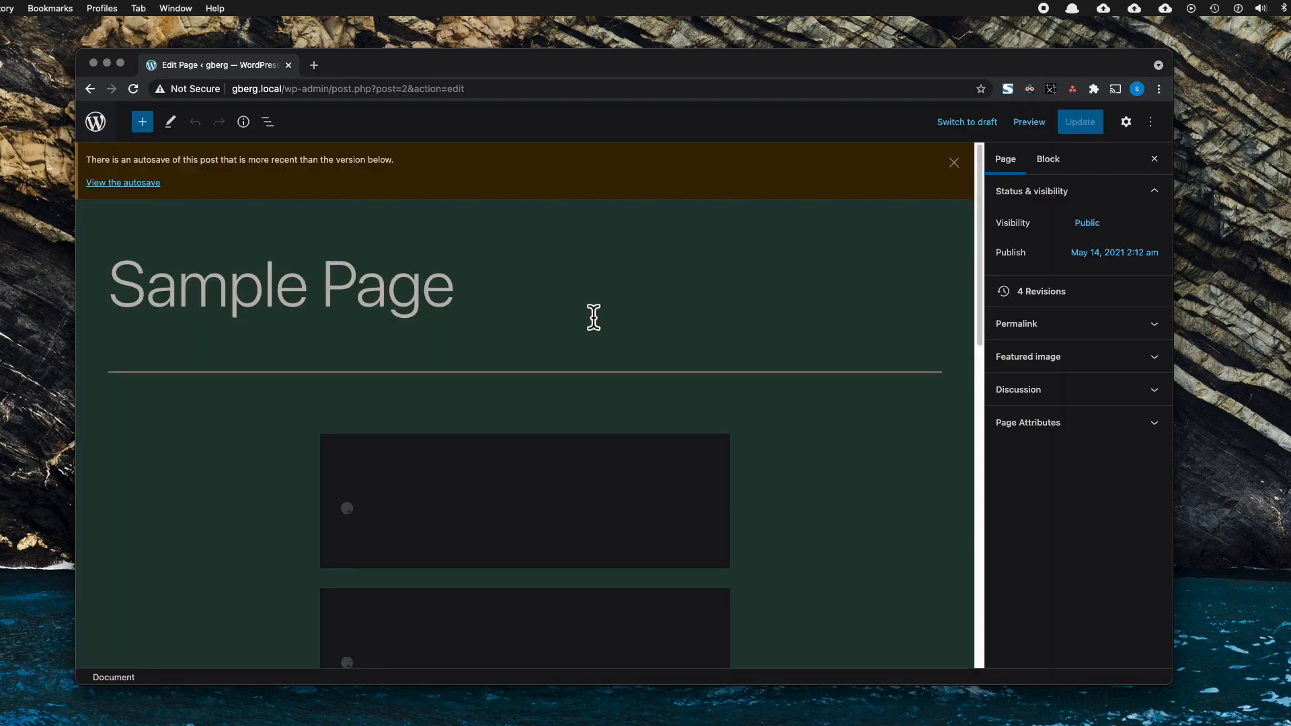
pyautogui.scroll(-5, 594, 318)
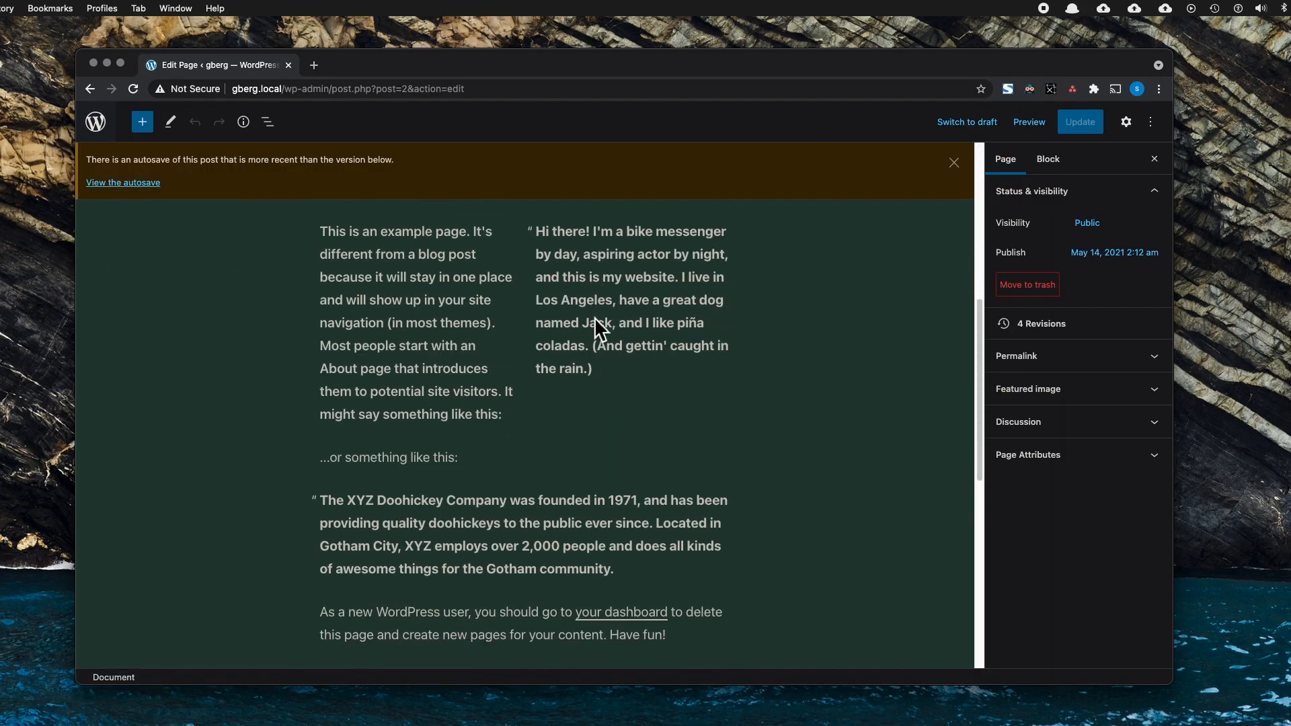
pyautogui.scroll(5, 596, 323)
pyautogui.click(267, 122)
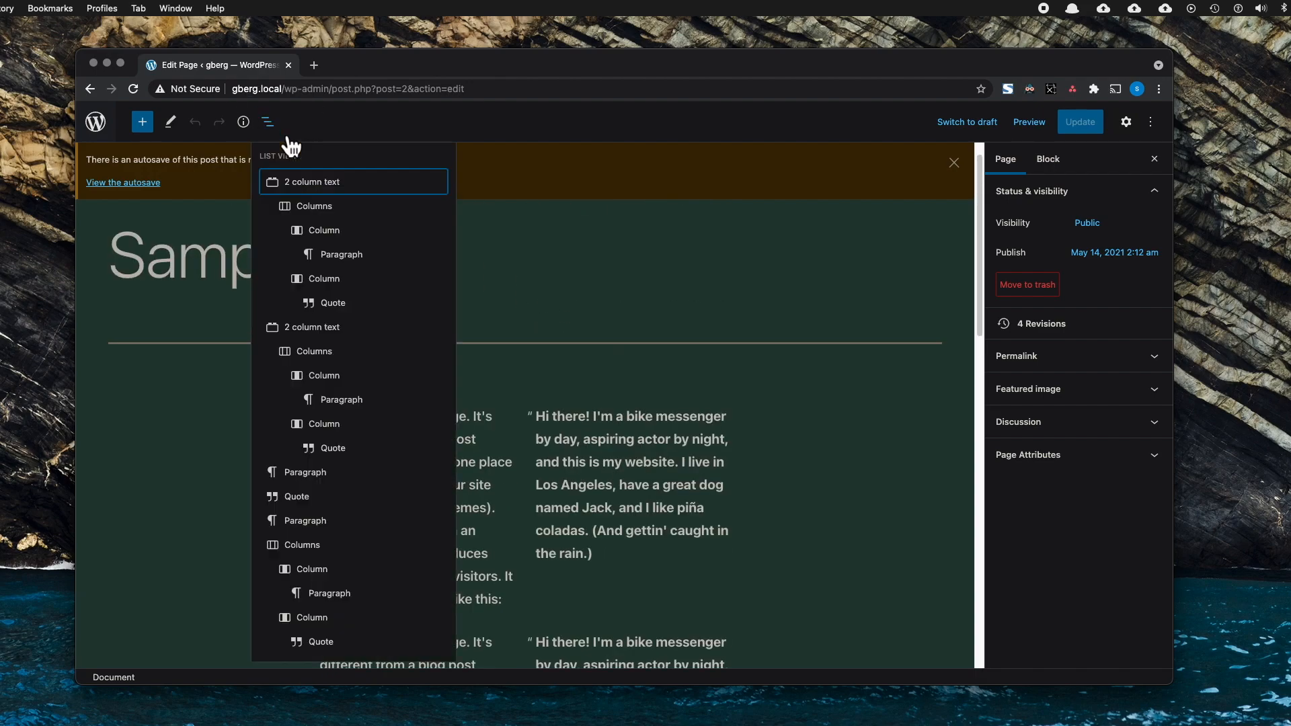
pyautogui.click(329, 193)
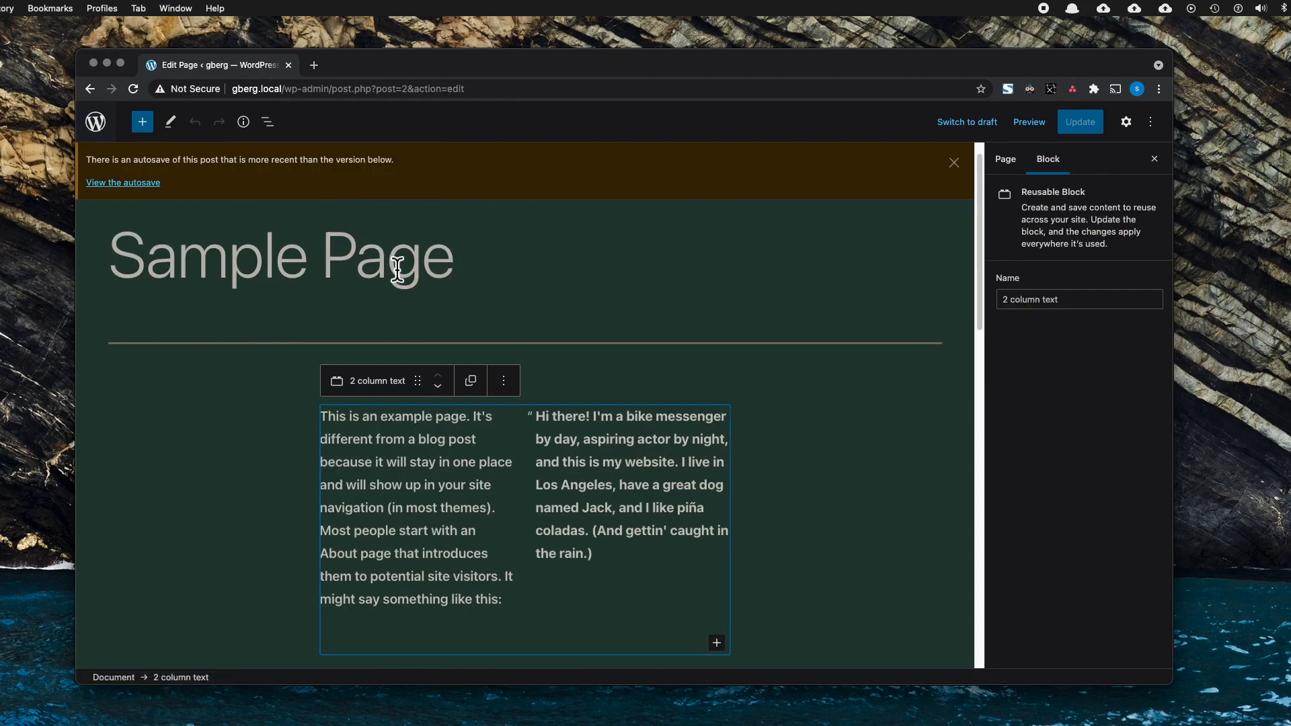
# Insert "asdsad asdas" before the final letter of "navigation" in the first 2 column text block's paragraph.
pyautogui.scroll(-2, 481, 489)
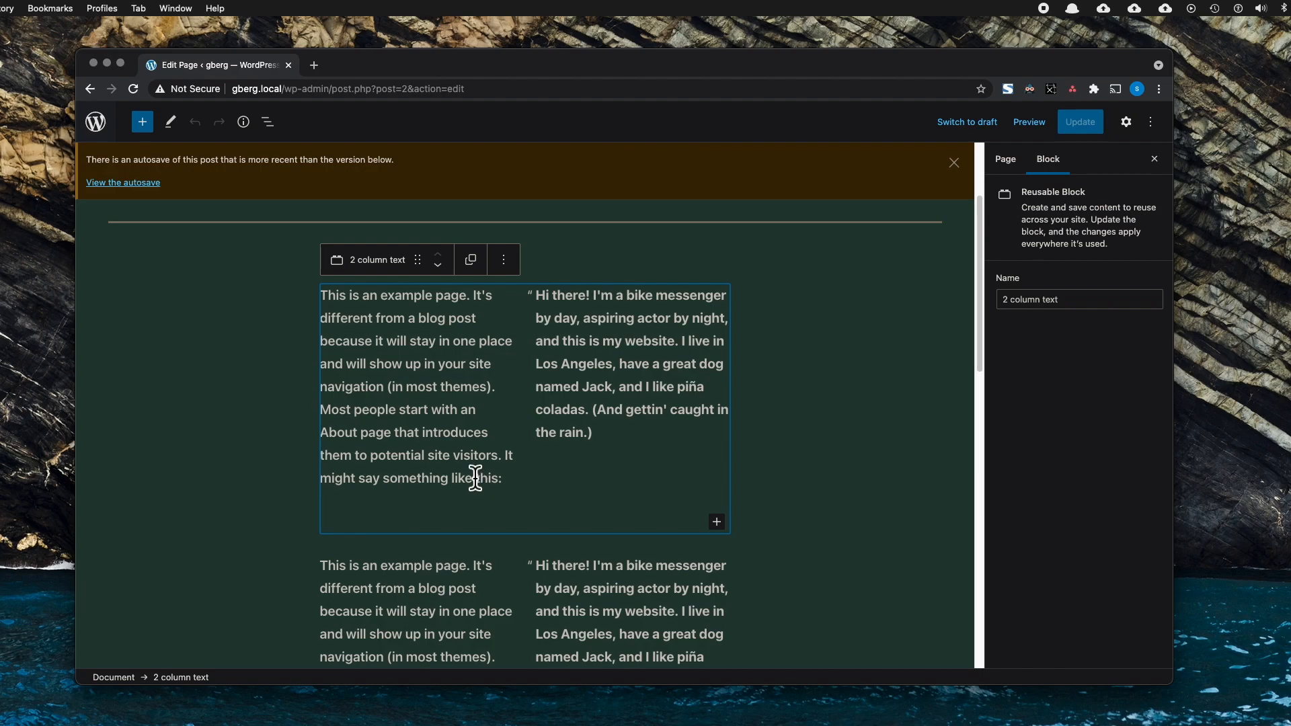
pyautogui.scroll(-1, 456, 438)
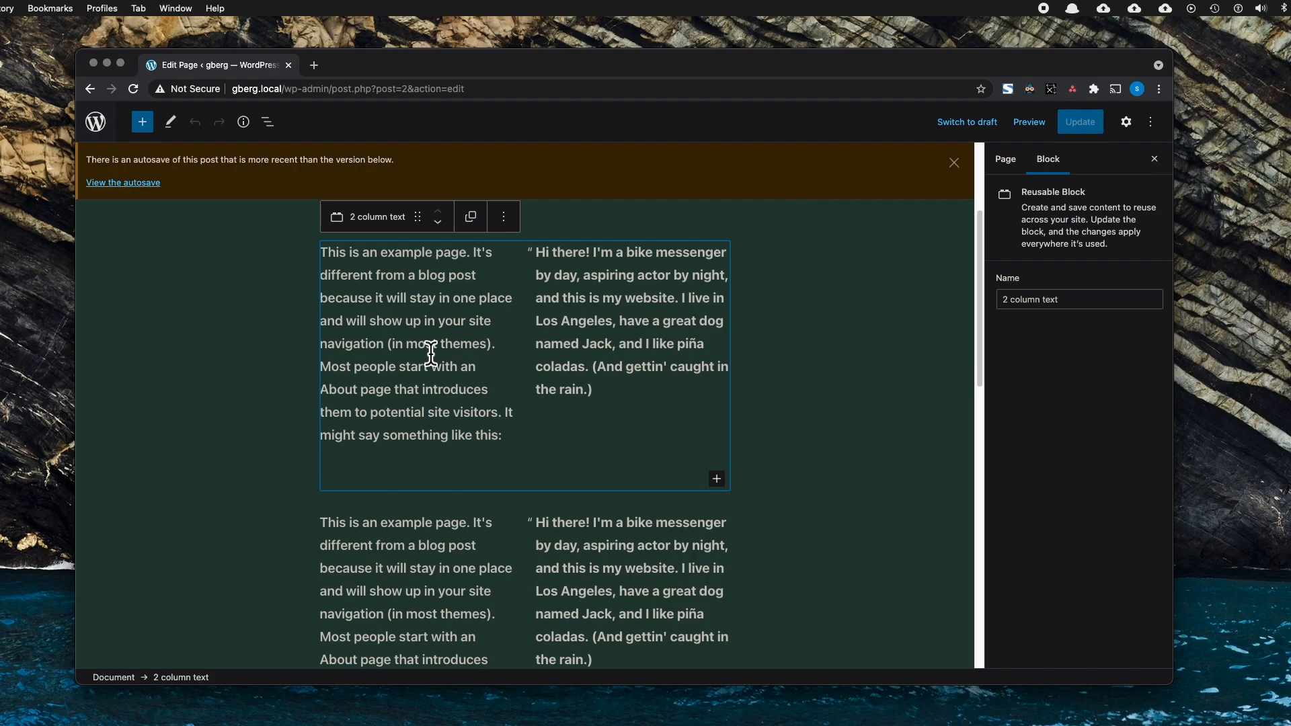
pyautogui.click(378, 344)
pyautogui.write('asdsad asdas')
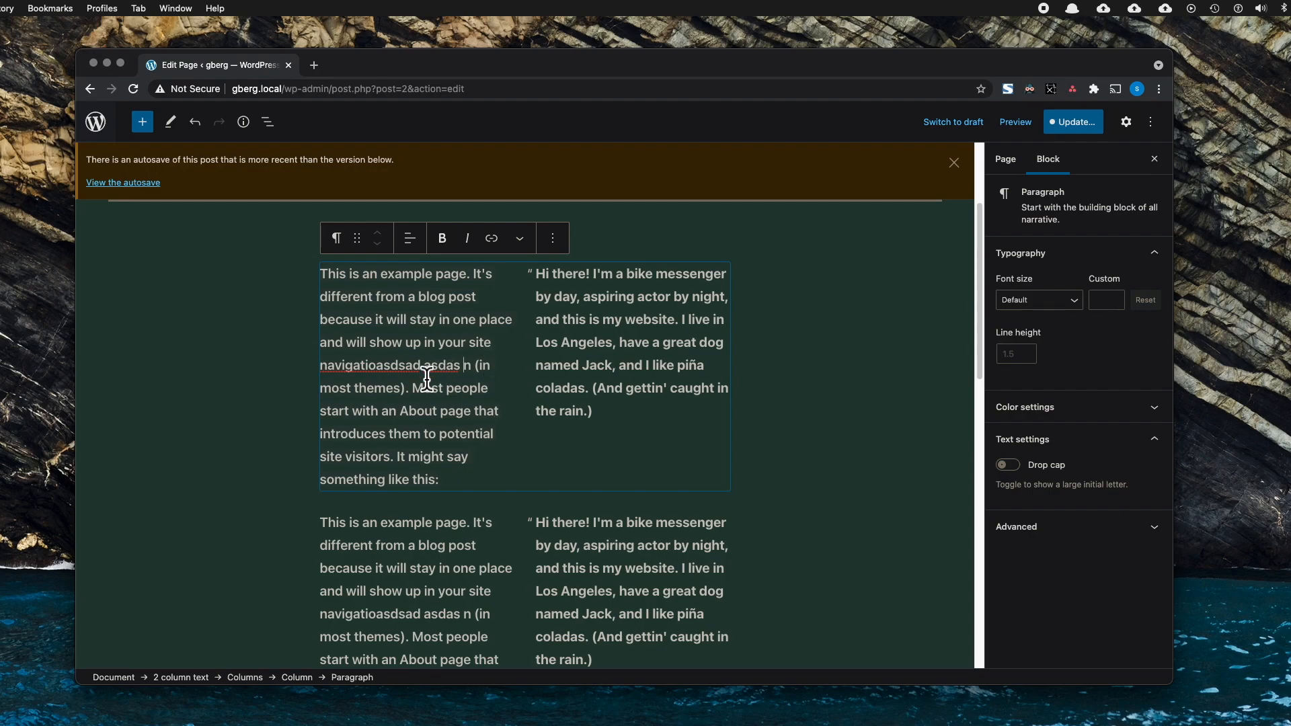
pyautogui.moveTo(437, 368); pyautogui.dragTo(362, 369)
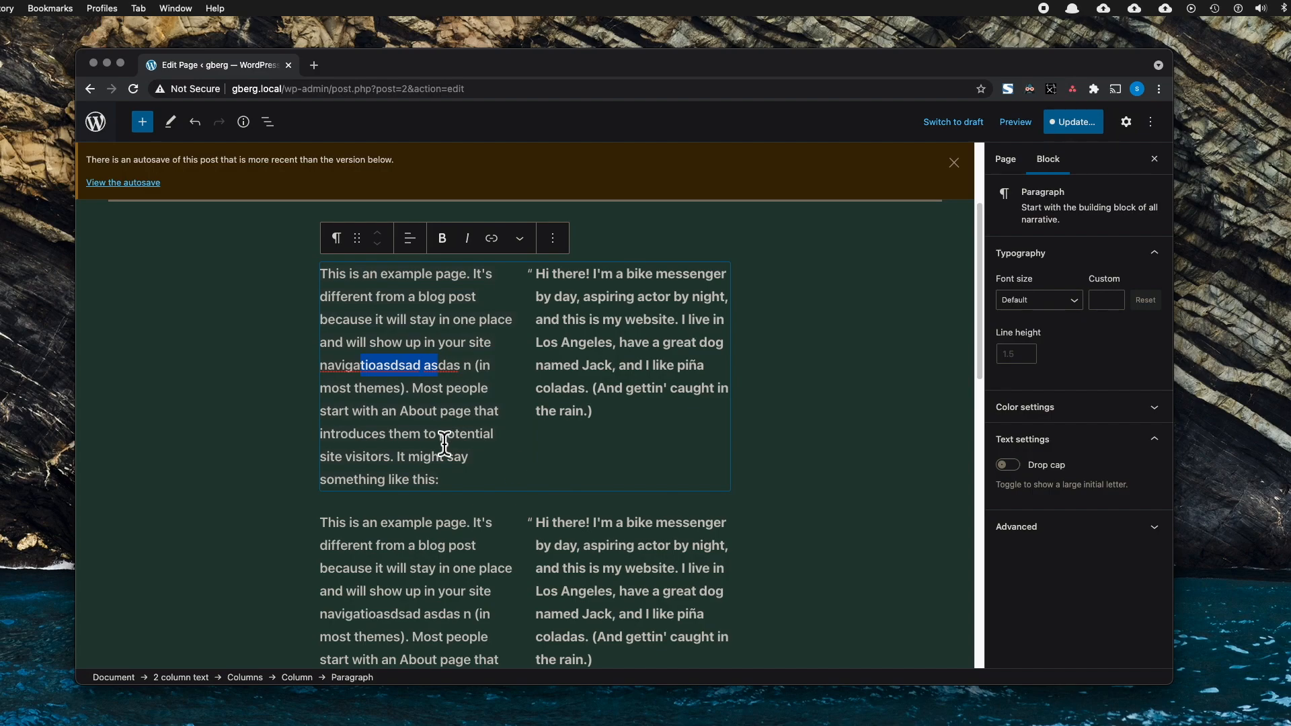
# Examine the nested structure of both 2 column text reusable blocks on the page in the list view.
pyautogui.scroll(-1, 440, 471)
pyautogui.click(433, 515)
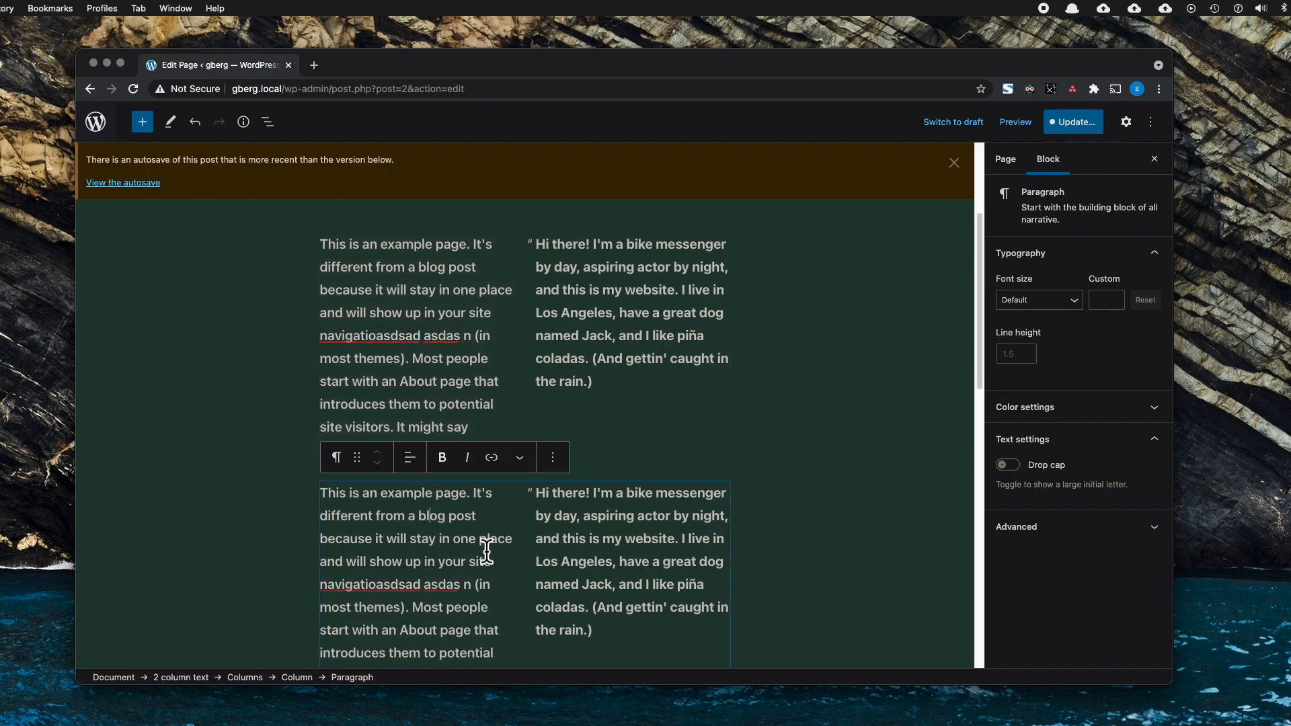
pyautogui.click(269, 122)
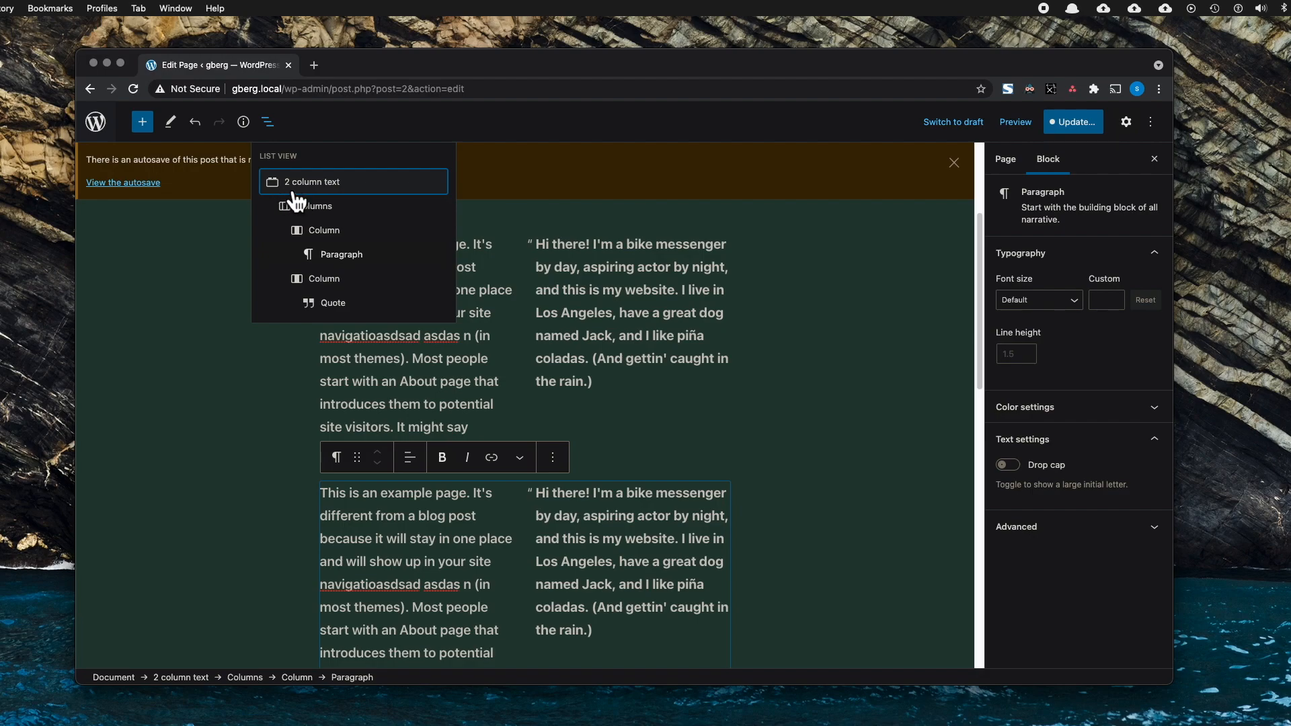
pyautogui.click(383, 363)
pyautogui.moveTo(346, 206)
pyautogui.click(267, 122)
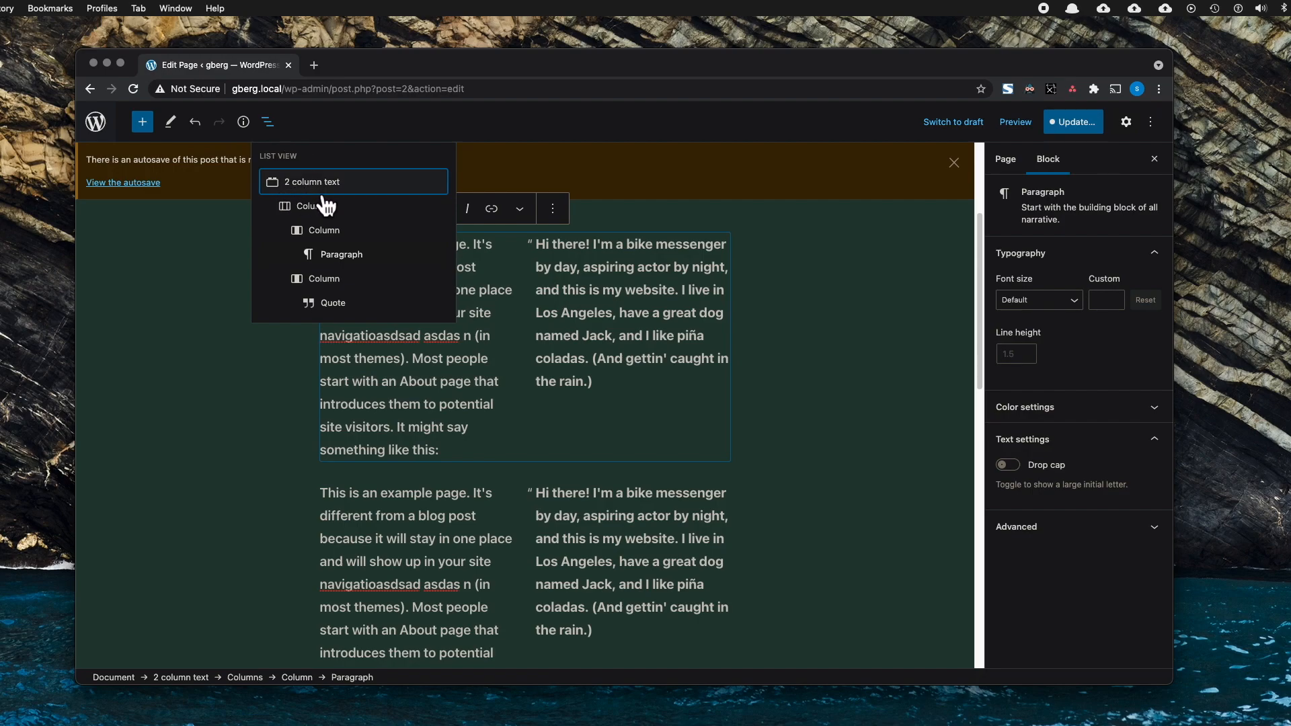
pyautogui.click(417, 397)
pyautogui.click(413, 536)
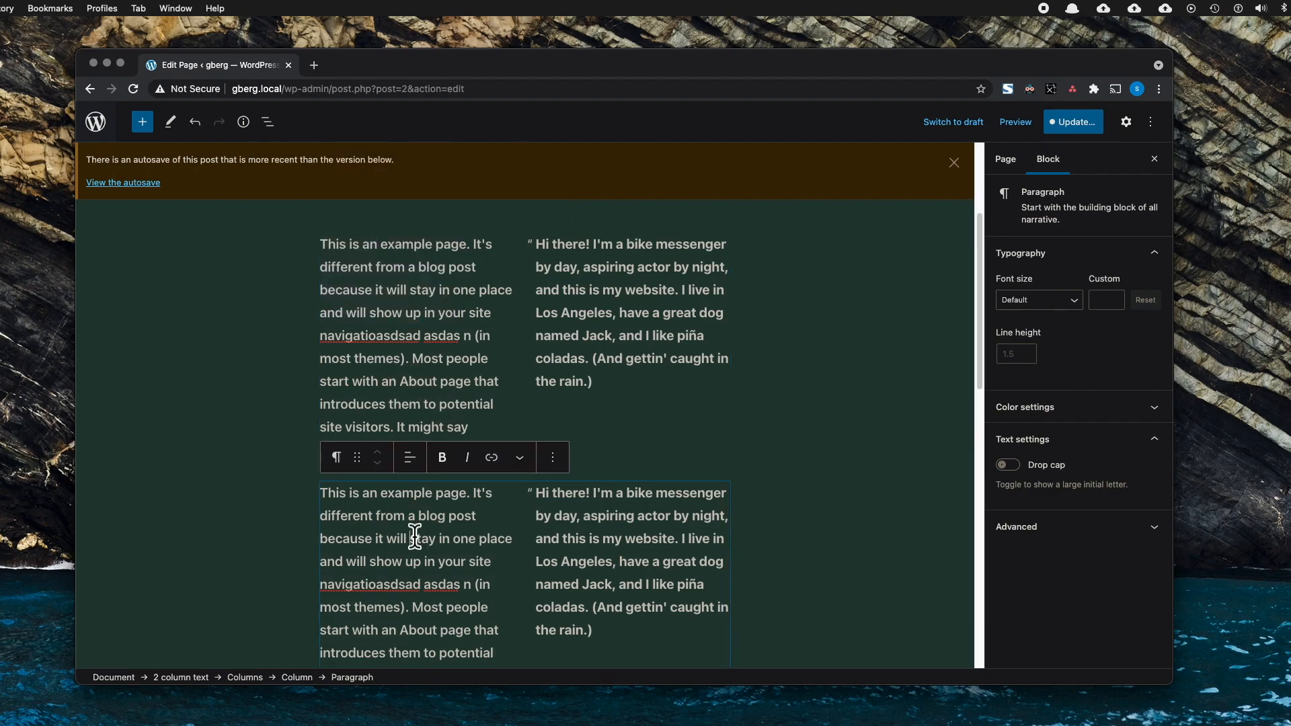
pyautogui.click(268, 122)
pyautogui.click(296, 180)
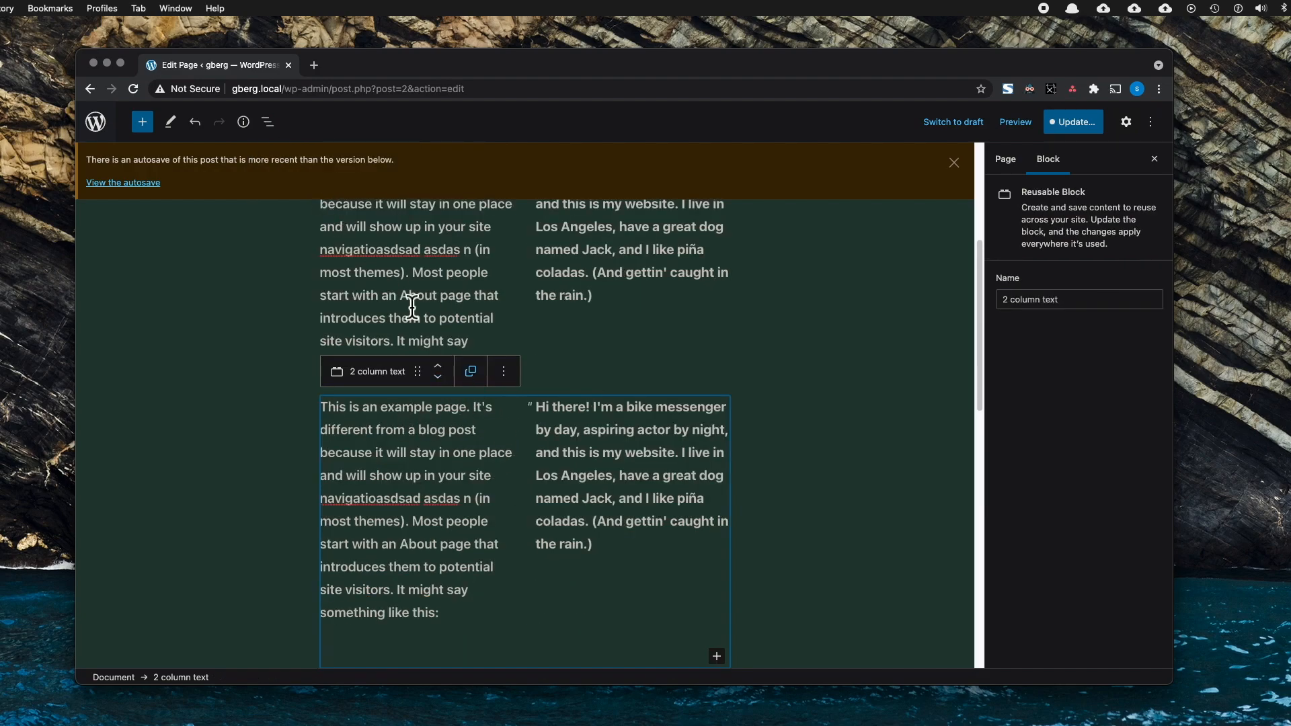
pyautogui.click(269, 123)
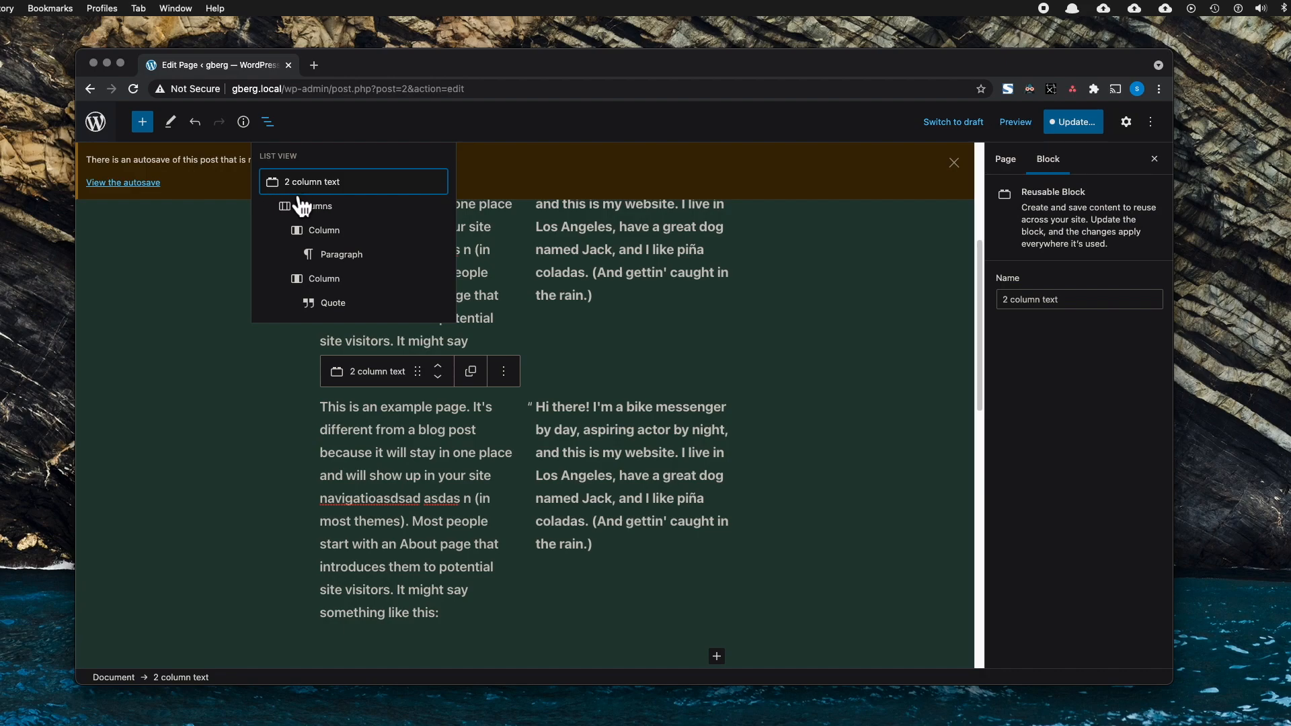
pyautogui.click(462, 411)
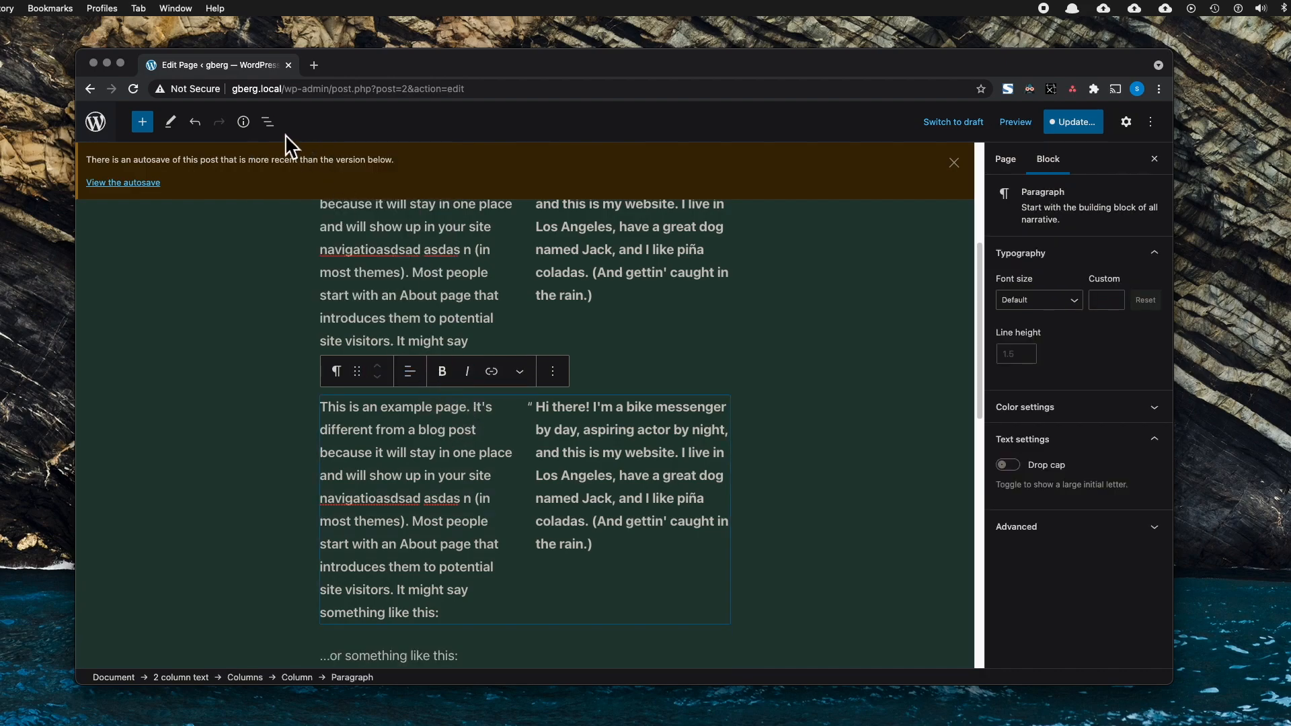
pyautogui.click(268, 122)
pyautogui.click(450, 456)
# Convert the second 2 column text reusable block to regular blocks.
pyautogui.click(286, 136)
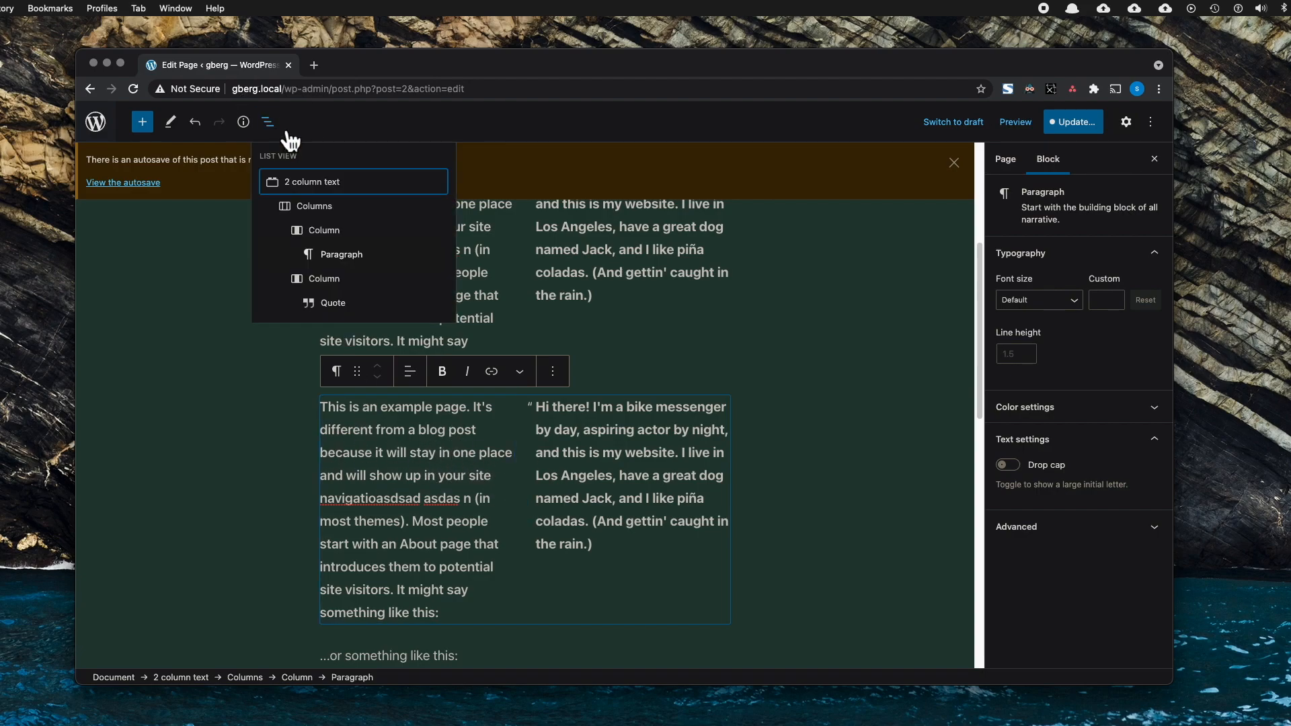
pyautogui.click(347, 194)
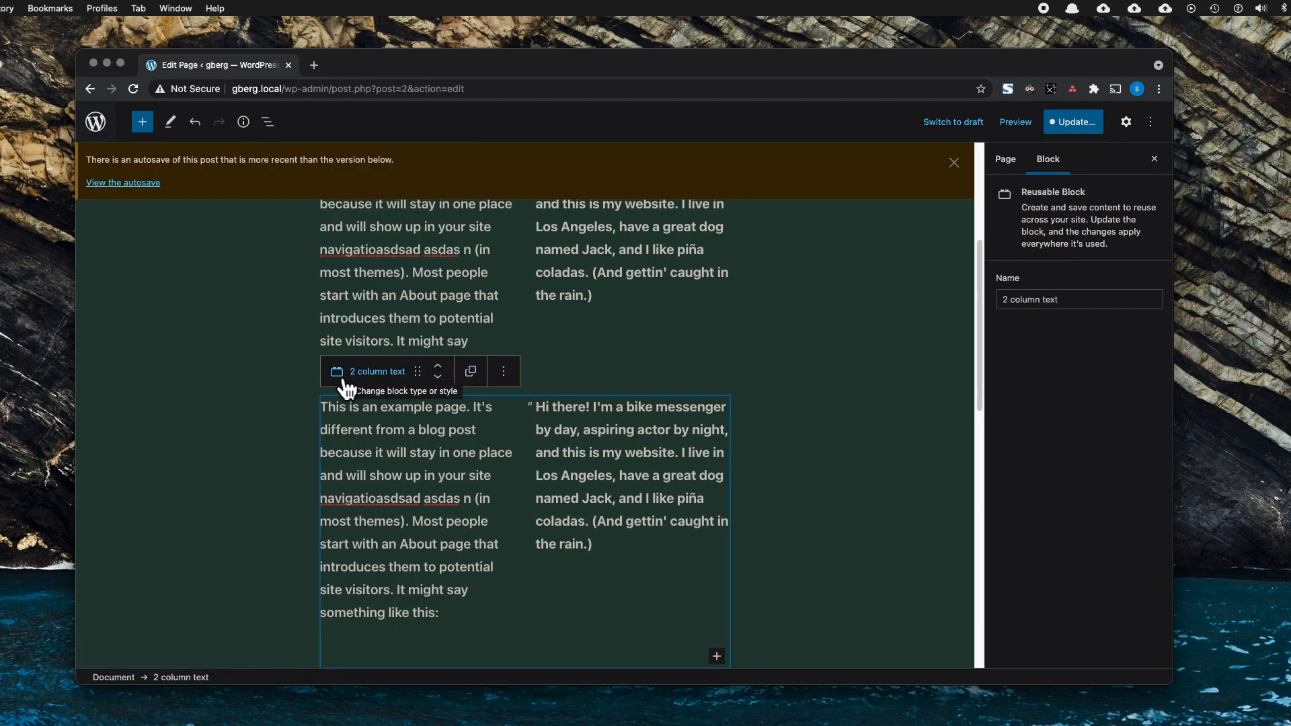
pyautogui.click(486, 380)
# Insert "asdas sdsad" after "it will stay" in the paragraph of the converted columns block.
pyautogui.scroll(-2, 516, 381)
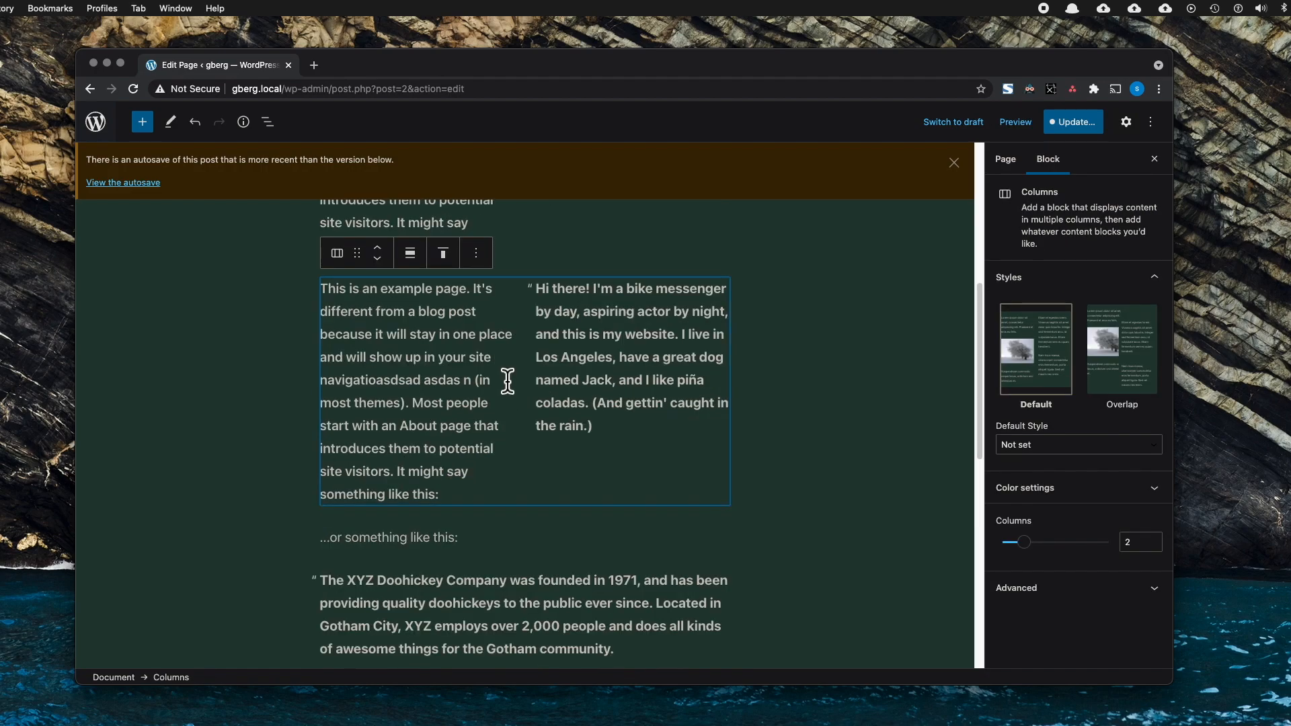
pyautogui.click(437, 345)
pyautogui.scroll(2, 471, 376)
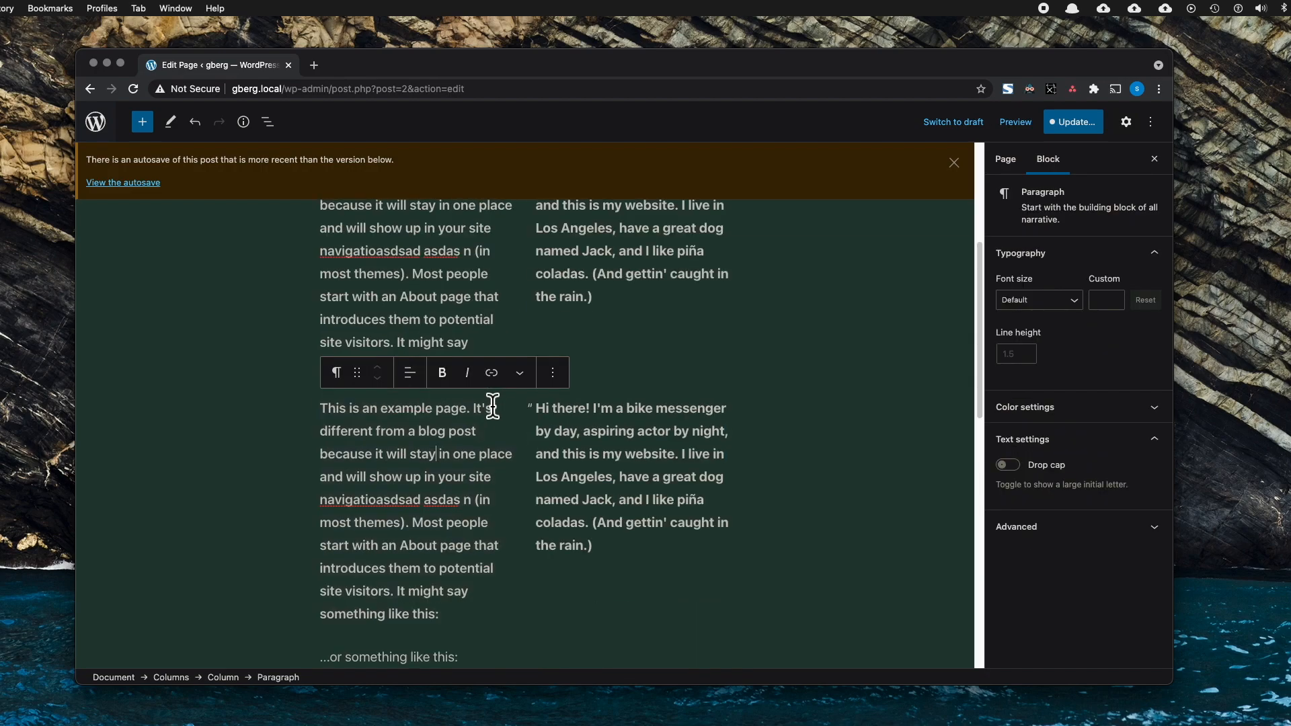
pyautogui.write('asdas sdsad')
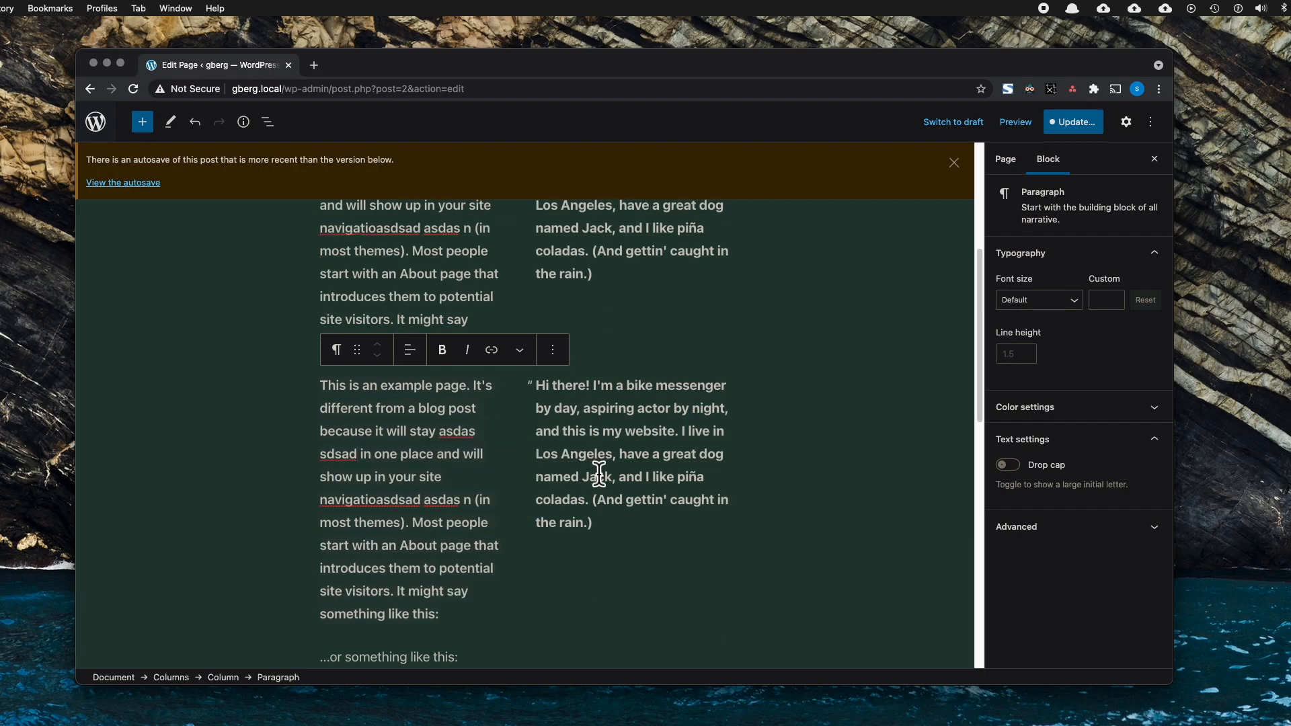
# Compare the column blocks on the page and open the pre-save review of the pending page and reusable block changes.
pyautogui.scroll(-1, 442, 458)
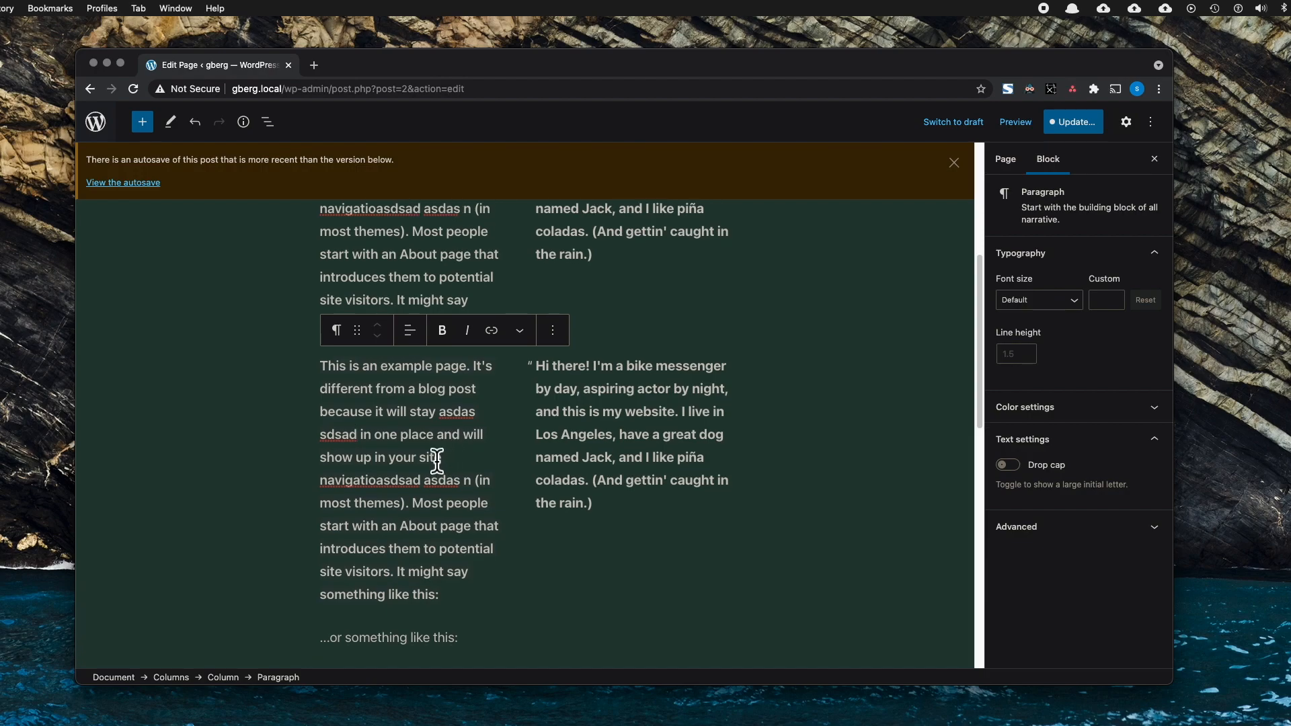
pyautogui.scroll(1, 452, 460)
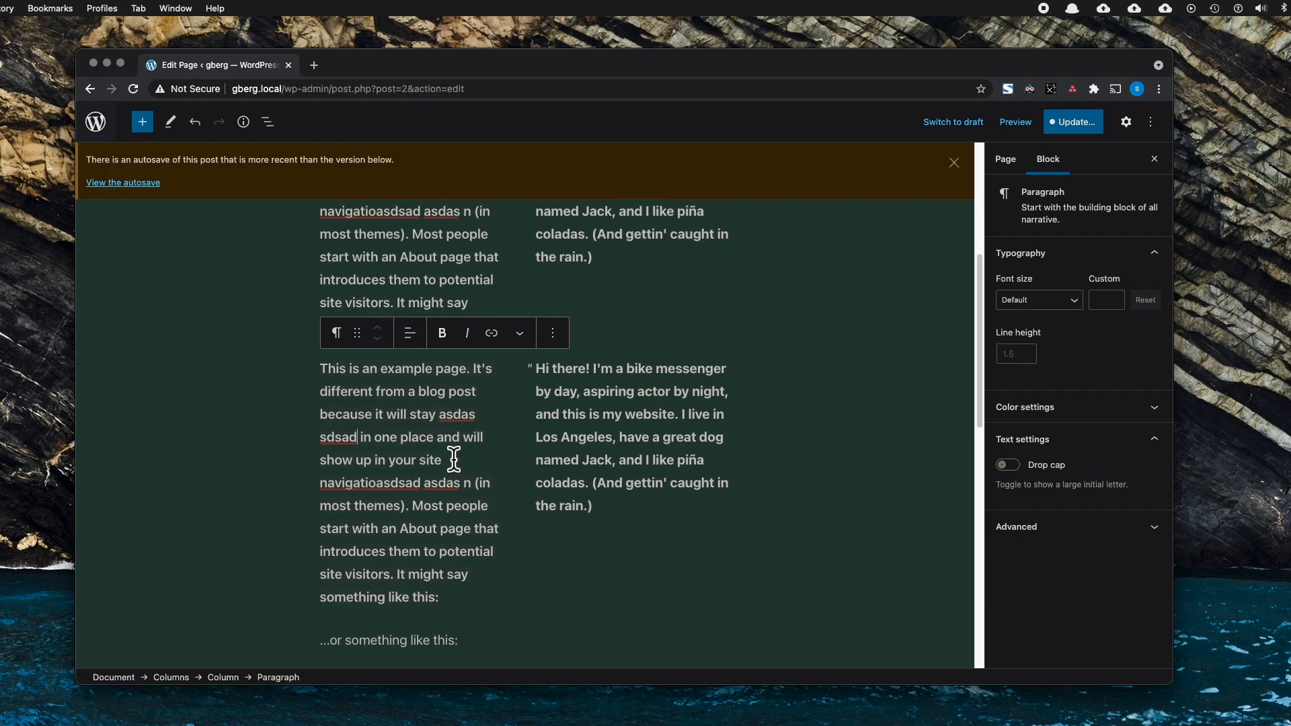
pyautogui.scroll(2, 454, 460)
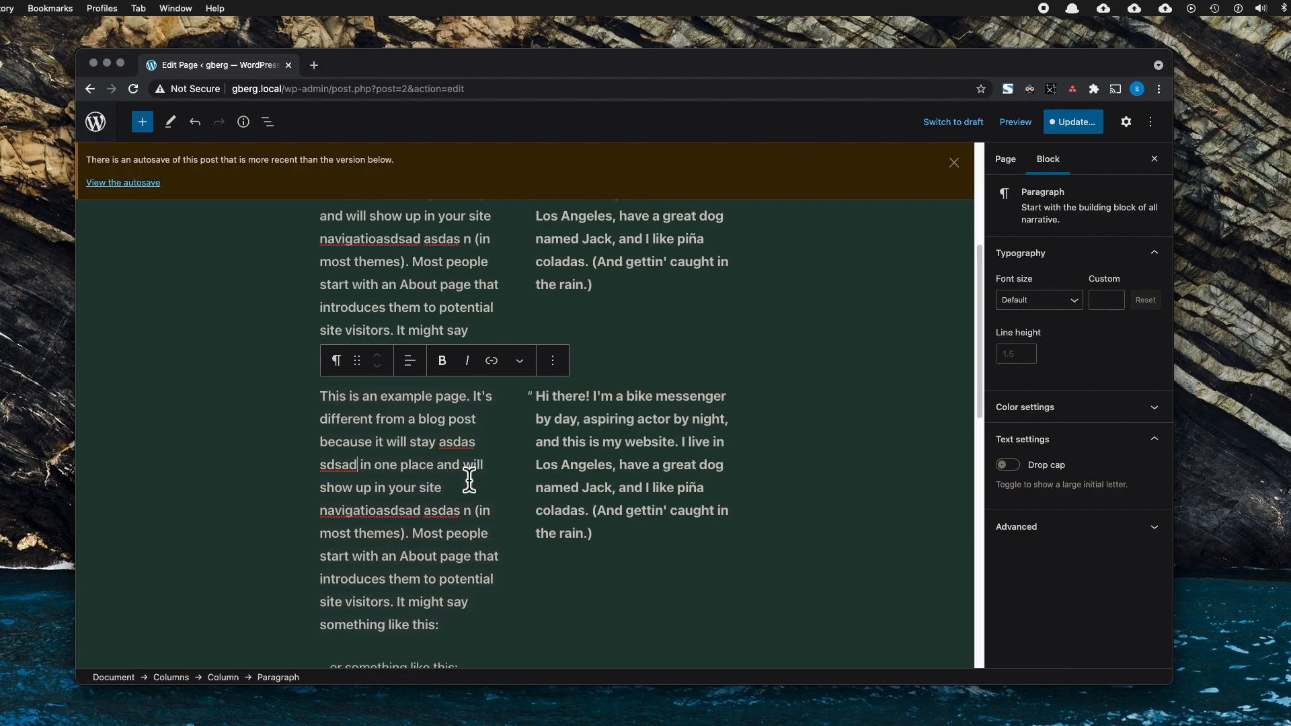
pyautogui.scroll(-10, 475, 480)
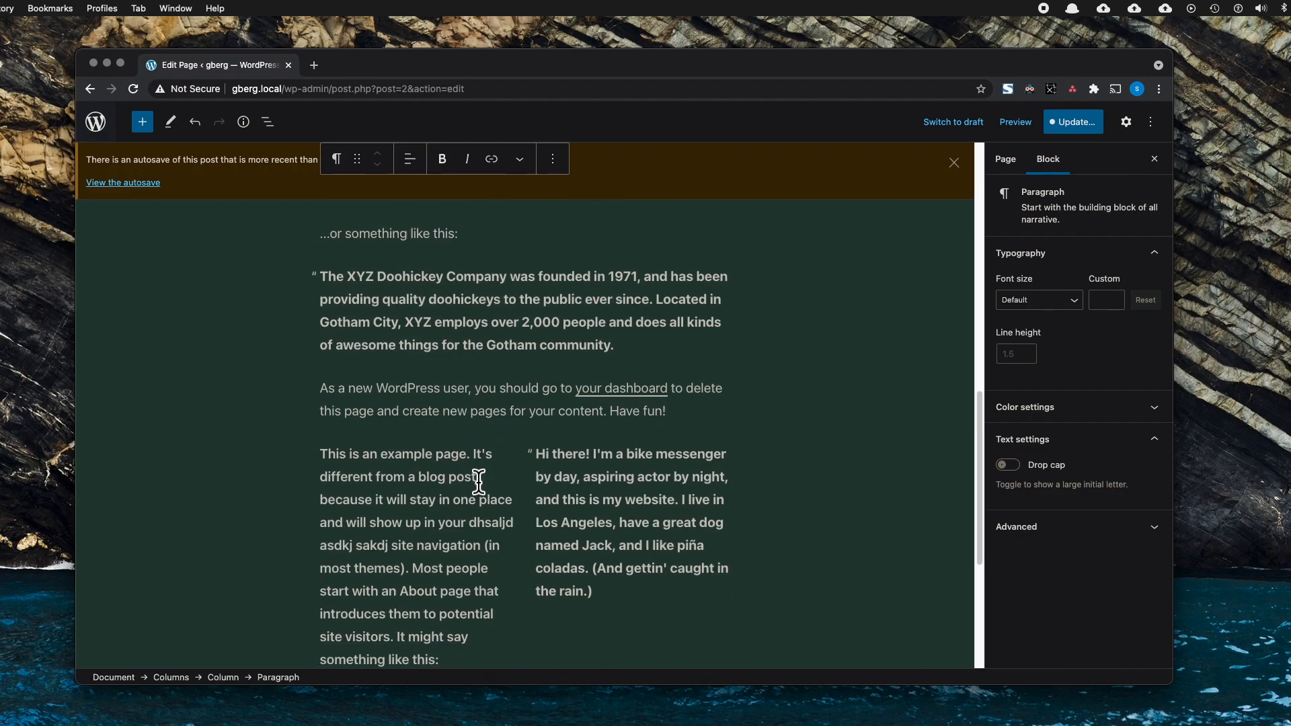
pyautogui.scroll(-10, 478, 480)
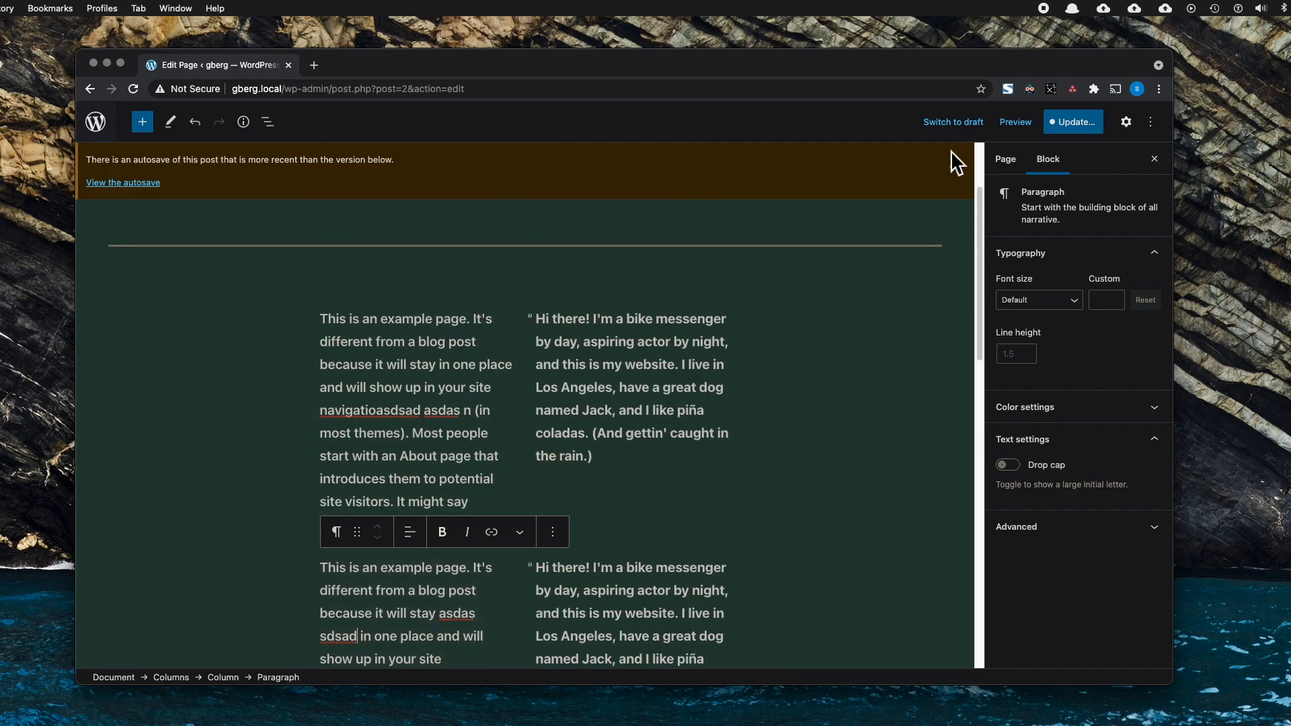
pyautogui.click(1087, 132)
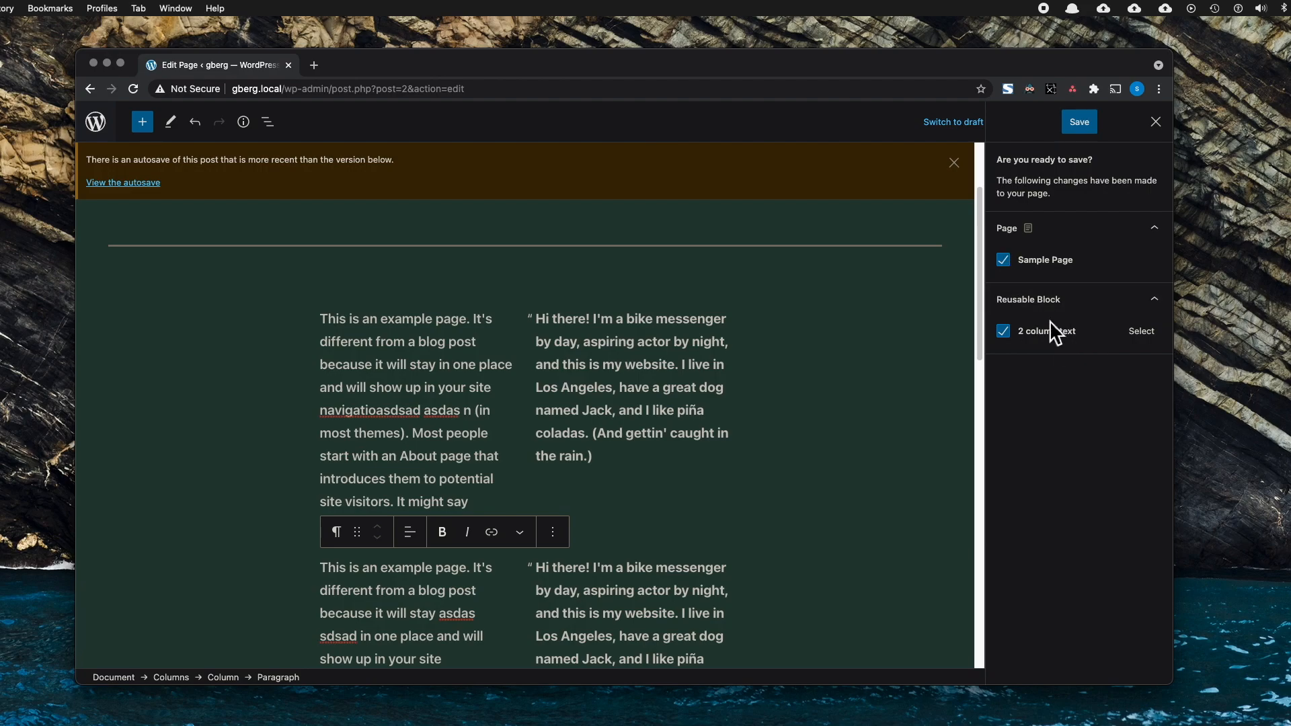
# Examine the first 2 column text reusable block and its nested structure in the list view against the pending save changes.
pyautogui.click(489, 346)
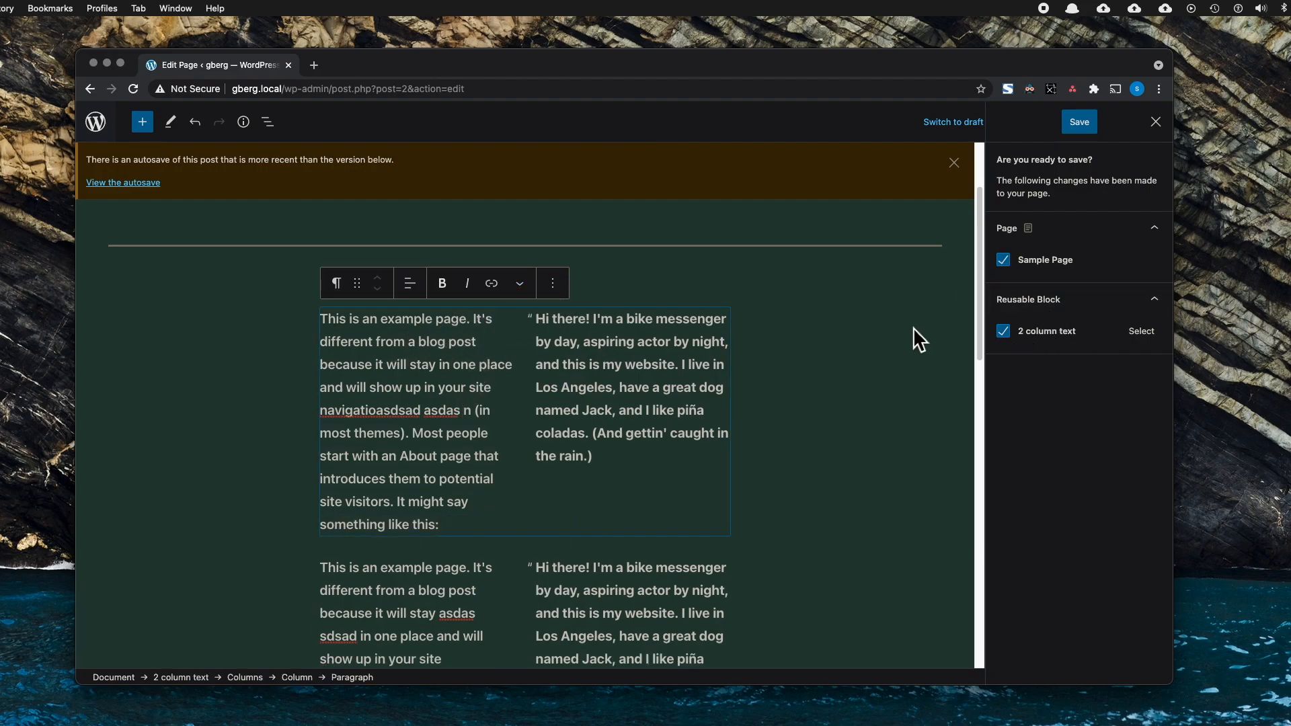
pyautogui.scroll(-2, 634, 323)
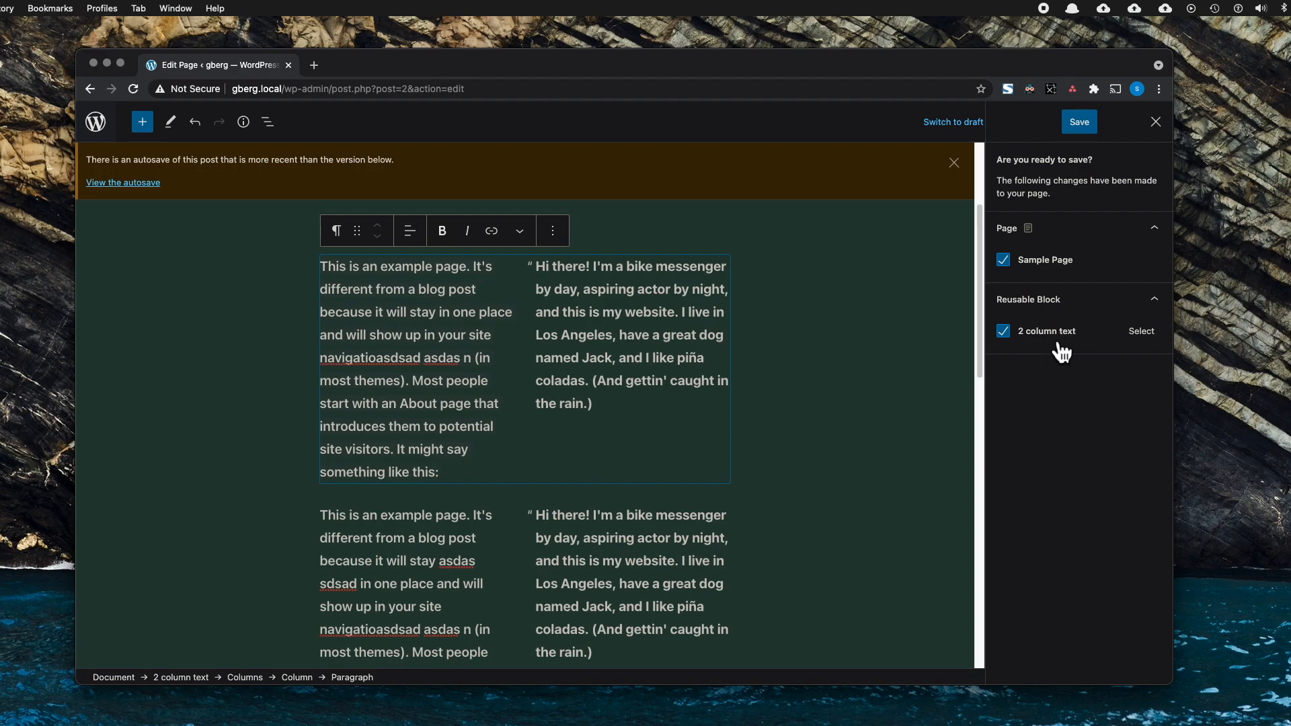
pyautogui.click(269, 128)
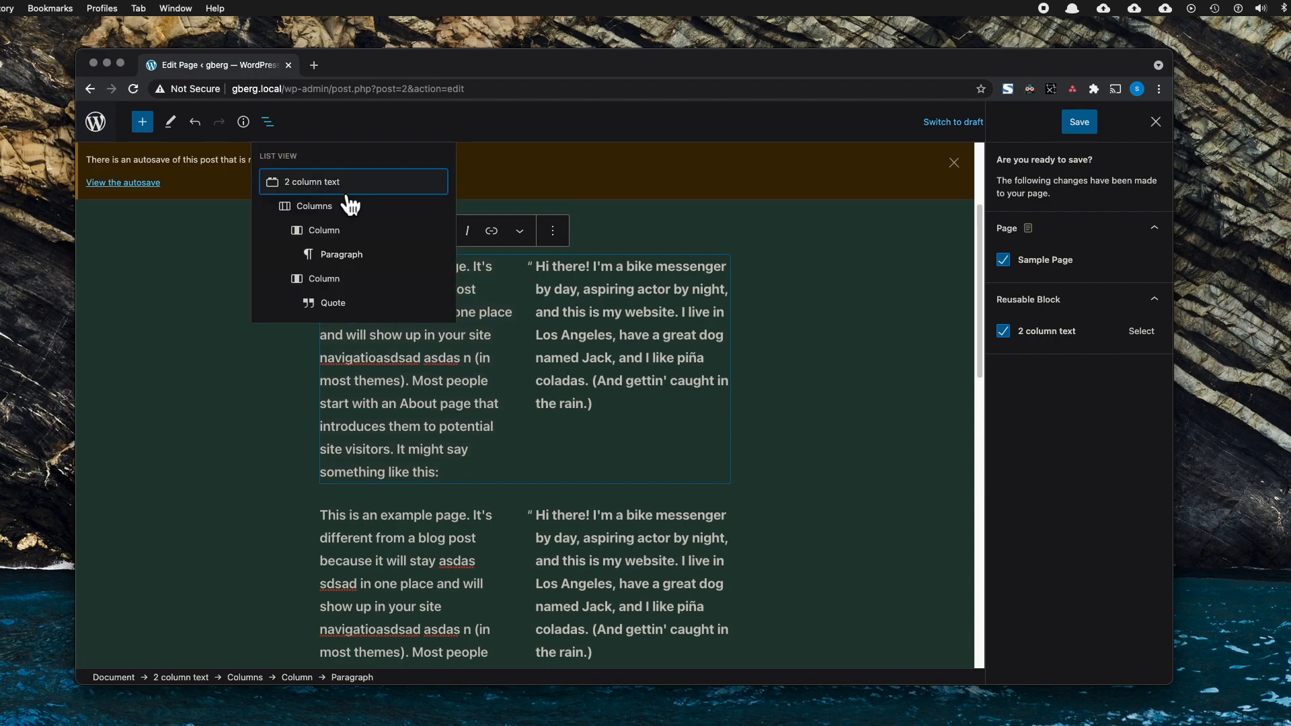
pyautogui.click(456, 387)
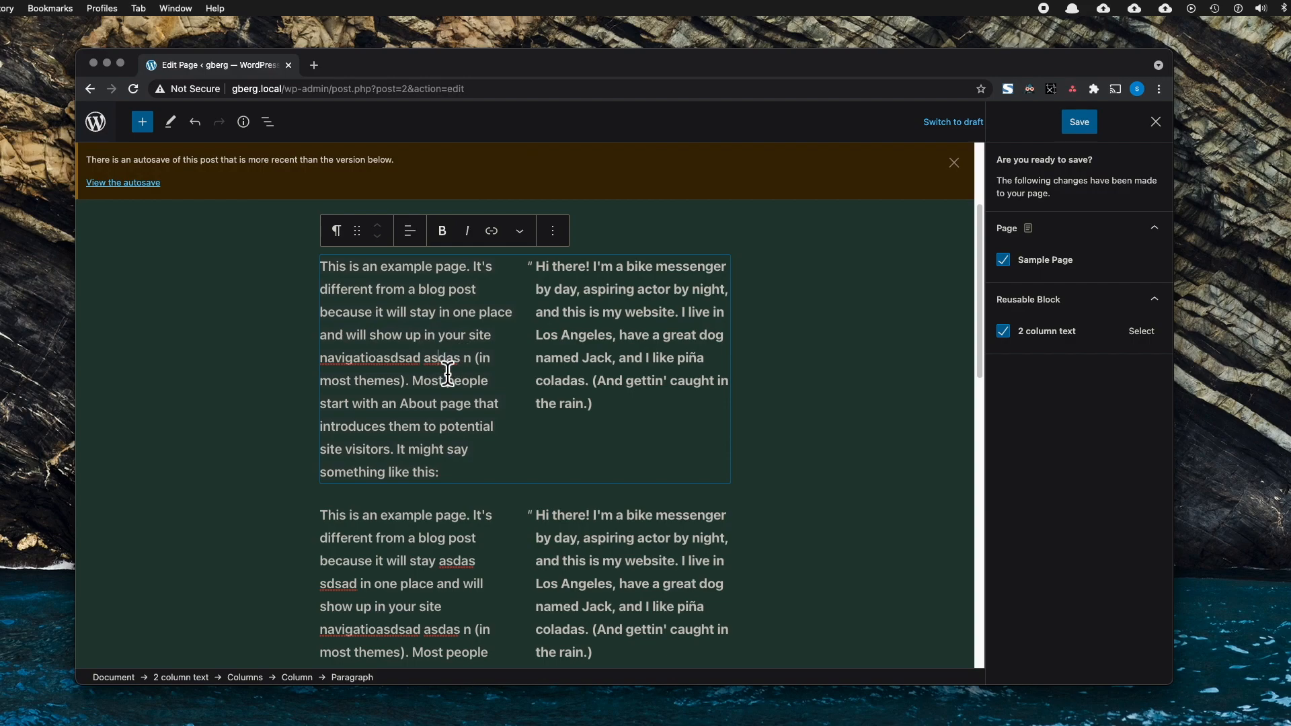
# Reload the page editor, discarding the unsaved changes, and select the first 2 column text reusable block.
pyautogui.press('super+r')
pyautogui.click(718, 290)
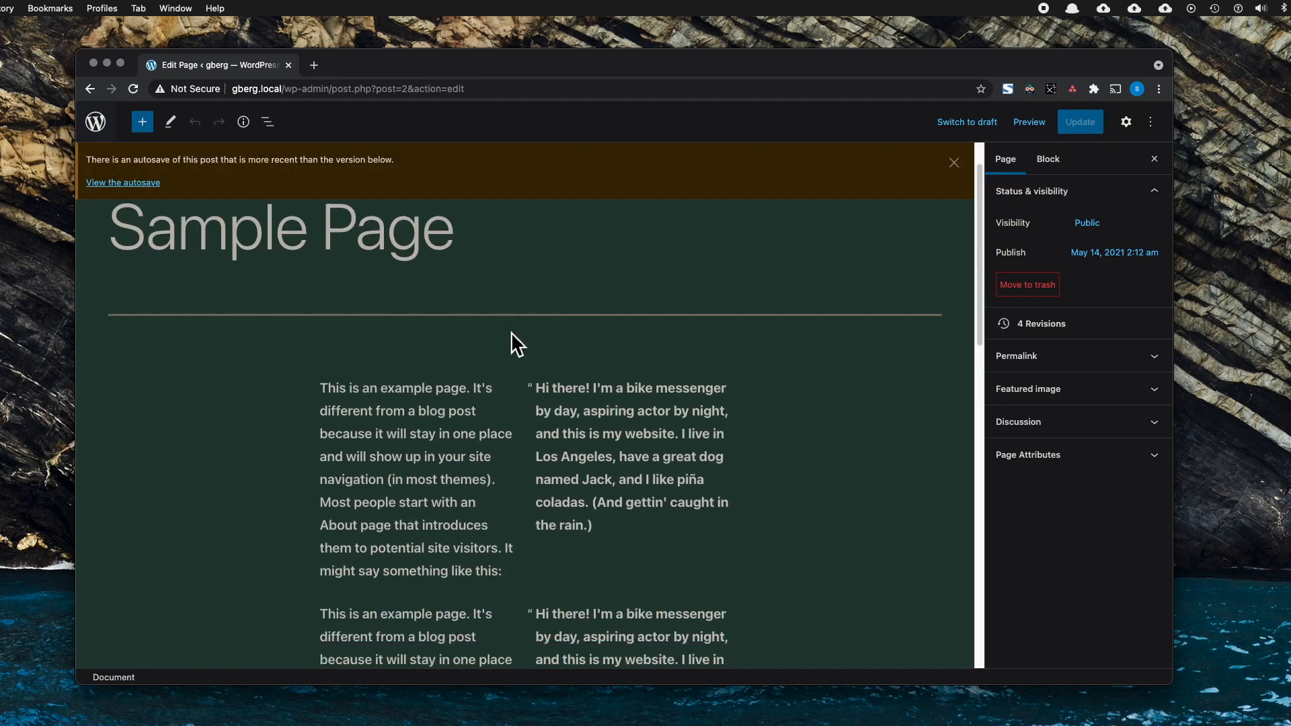
pyautogui.scroll(-3, 512, 340)
pyautogui.click(461, 340)
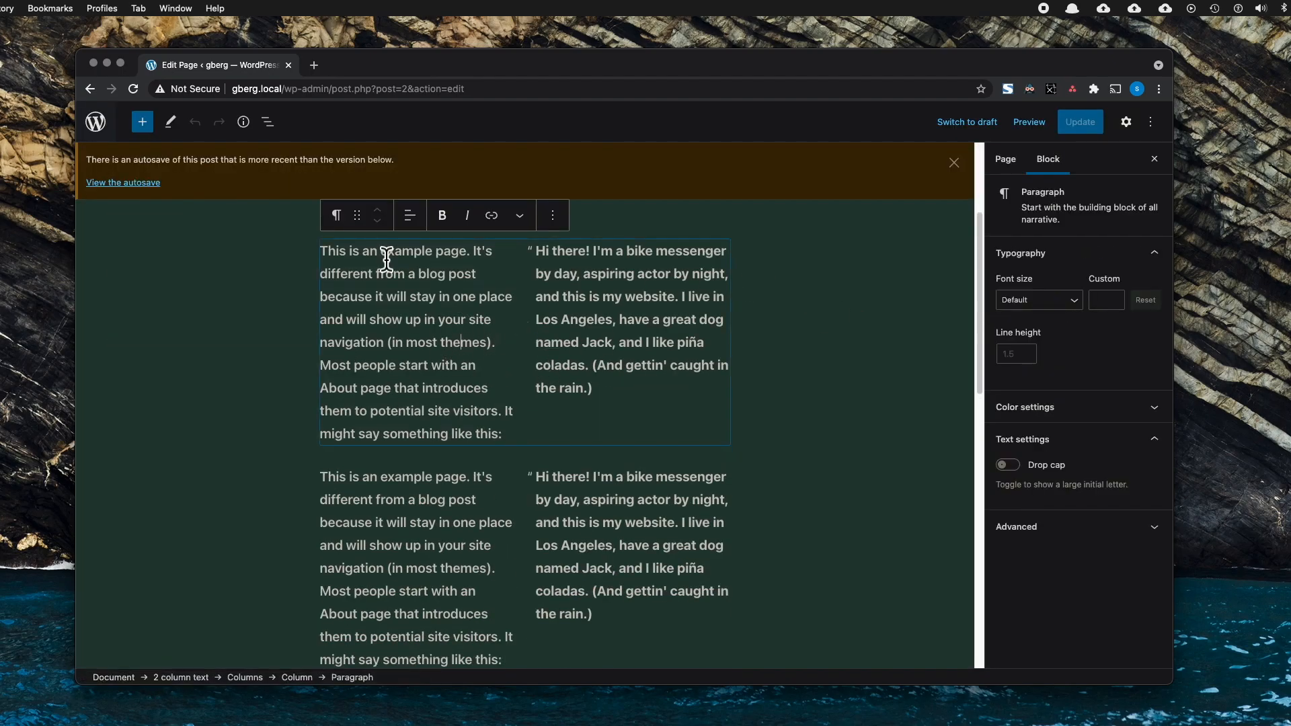
pyautogui.click(285, 130)
pyautogui.click(321, 195)
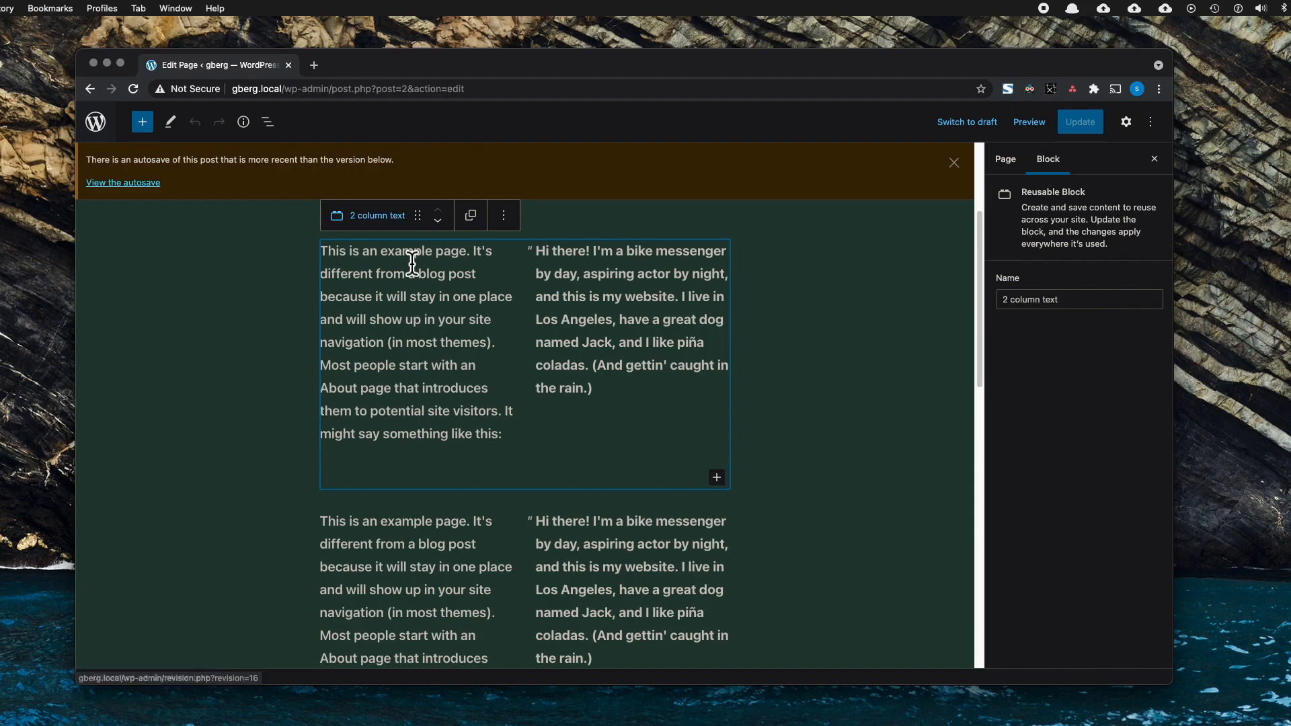
# Convert the second 2 column text reusable block to regular blocks.
pyautogui.click(457, 500)
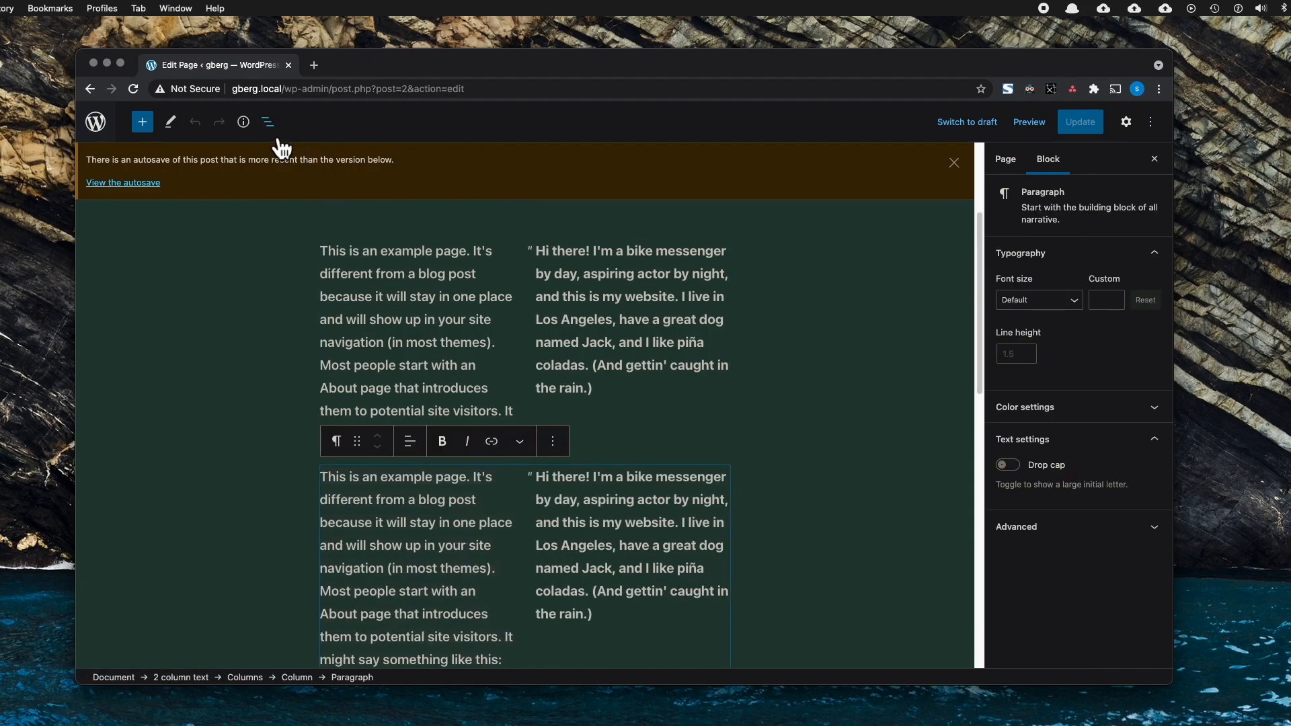
pyautogui.click(268, 122)
pyautogui.click(301, 190)
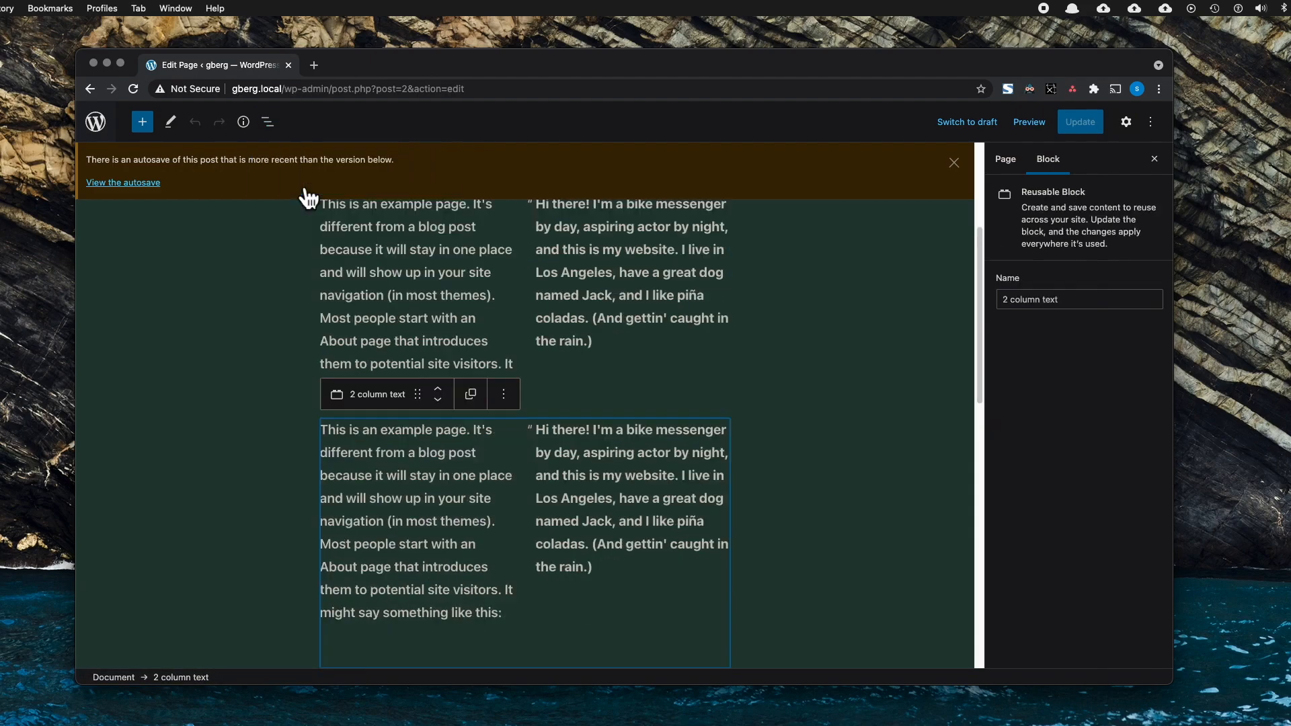
pyautogui.click(471, 397)
# Insert "sadasd" before "post" in the converted columns block's paragraph and update the page.
pyautogui.click(447, 453)
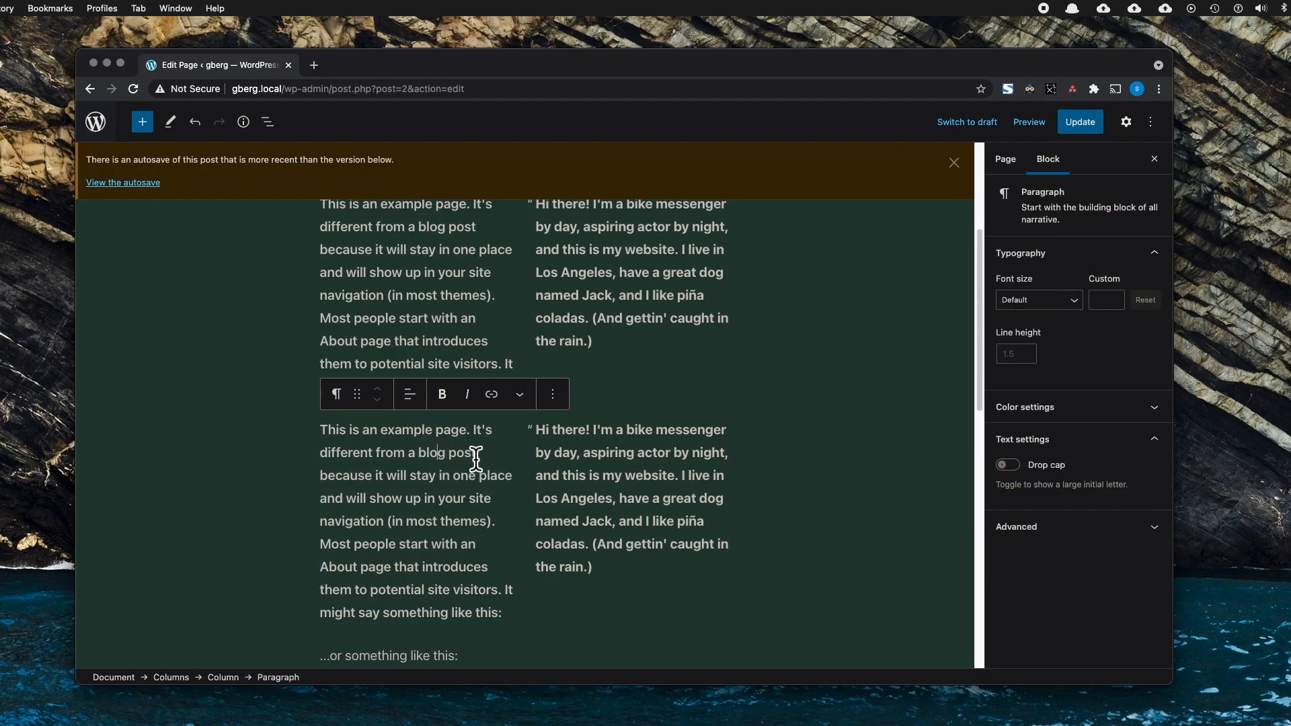
pyautogui.write('sadasd')
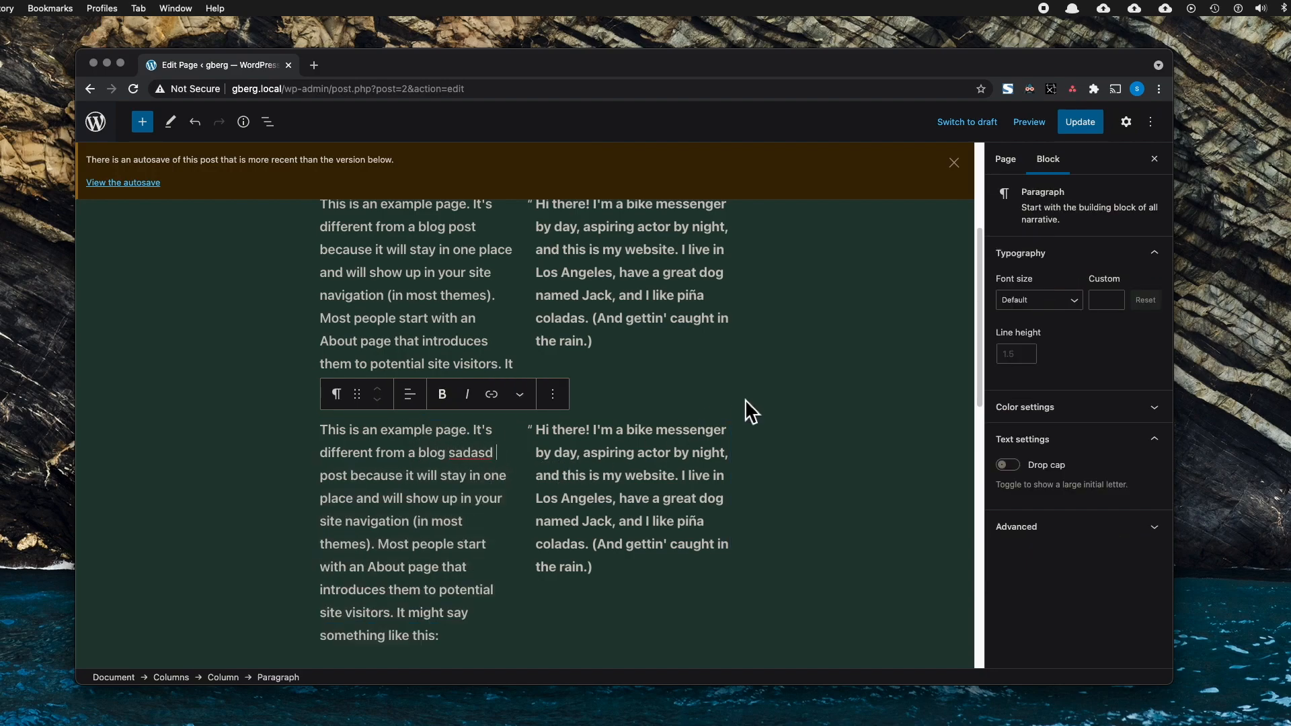
pyautogui.click(1081, 123)
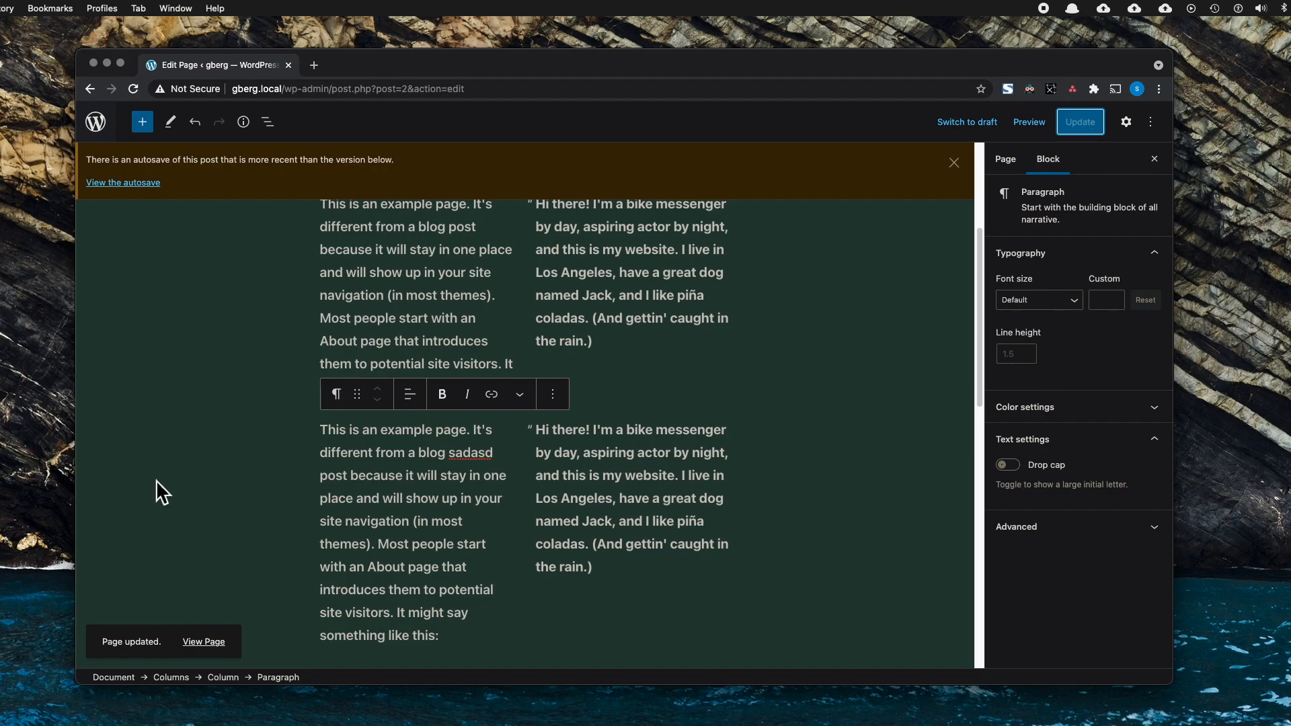
# Insert "global" after "it will stay" in the paragraph of the remaining 2 column text reusable block.
pyautogui.scroll(2, 364, 498)
pyautogui.click(443, 374)
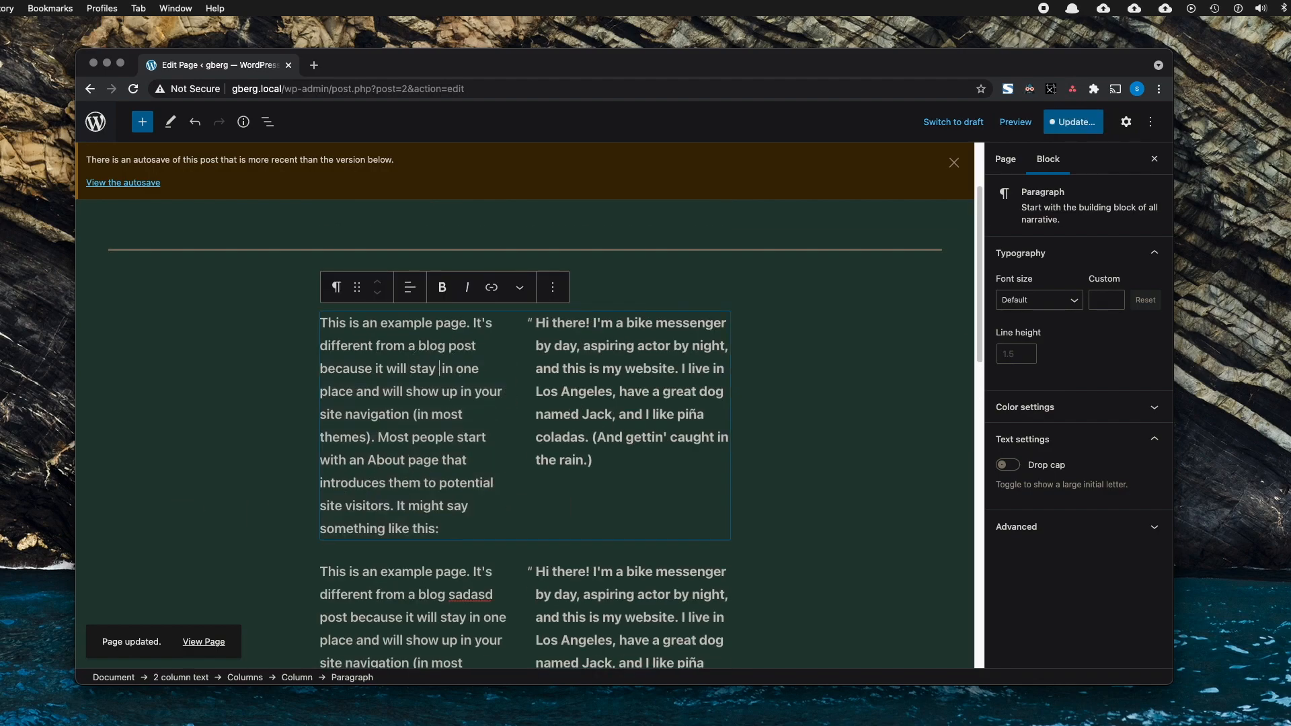
pyautogui.write('g')
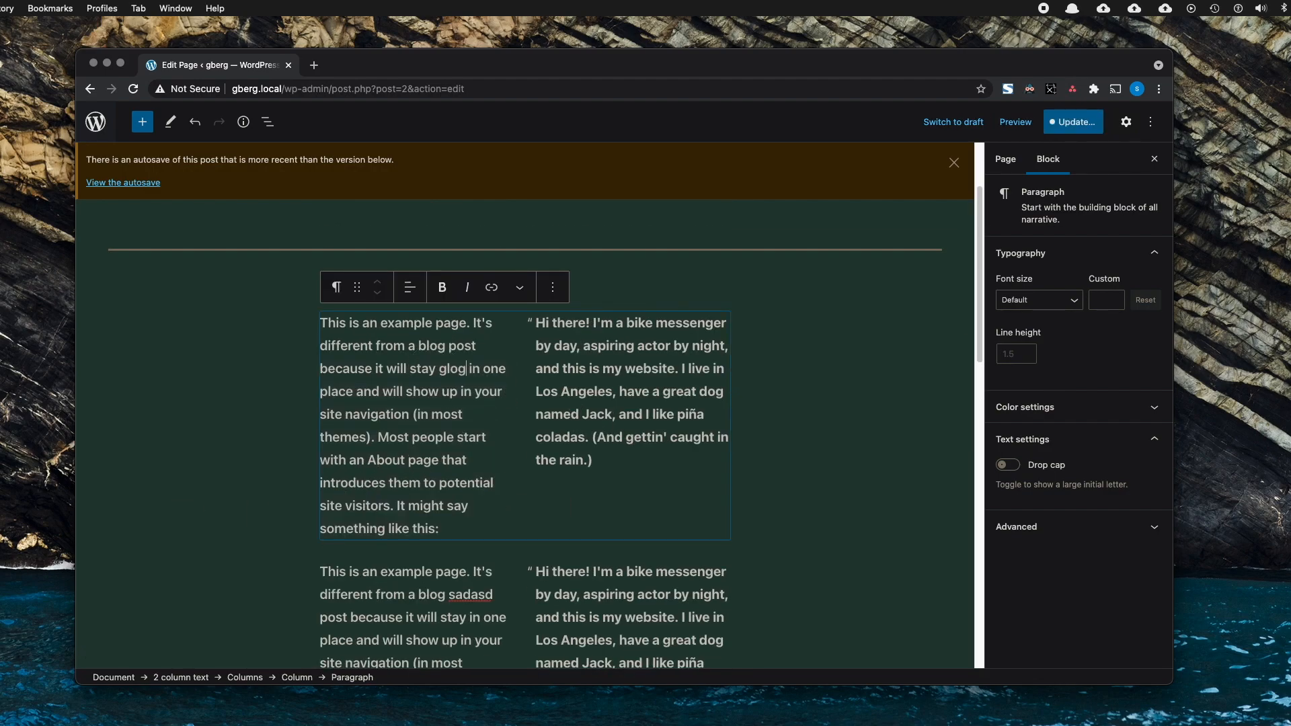
pyautogui.write('lobla')
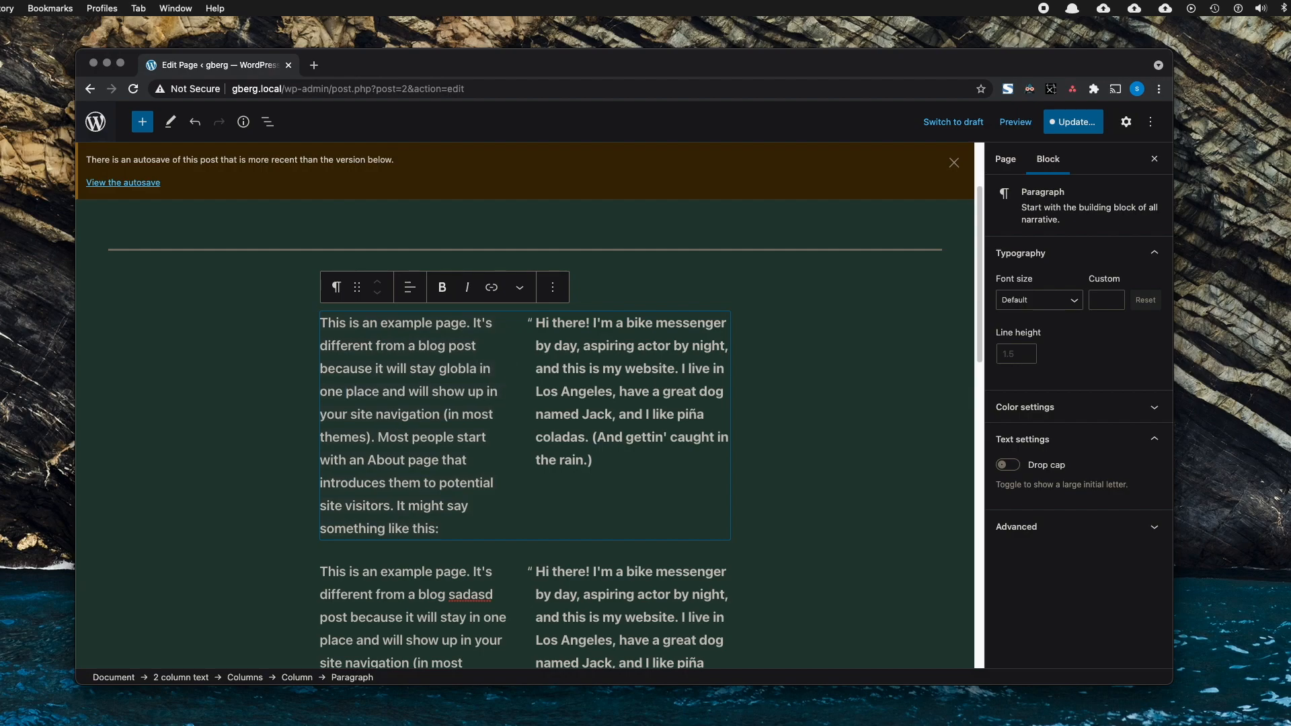
pyautogui.press('BackSpace')
pyautogui.press('BackSpace')
pyautogui.write('al')
# Save the 2 column text reusable block's change and compare it with the converted columns block below.
pyautogui.click(1091, 126)
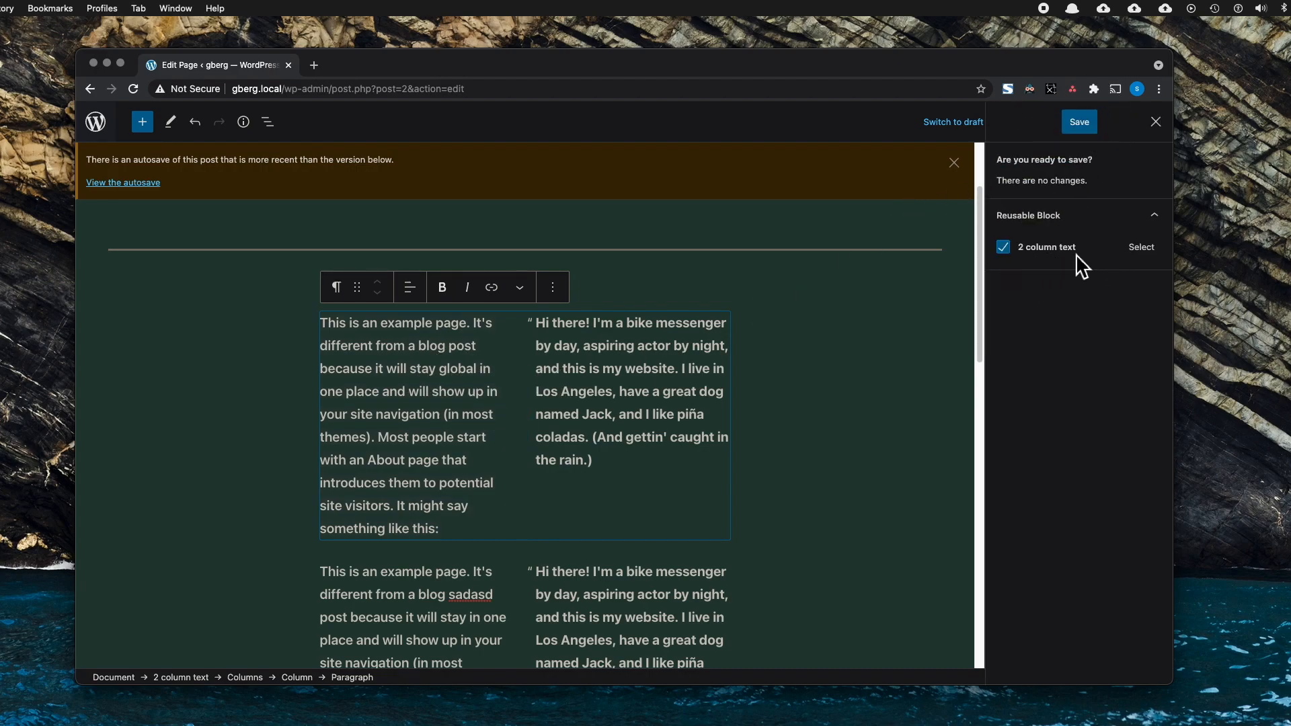
pyautogui.click(1081, 125)
pyautogui.scroll(-6, 505, 430)
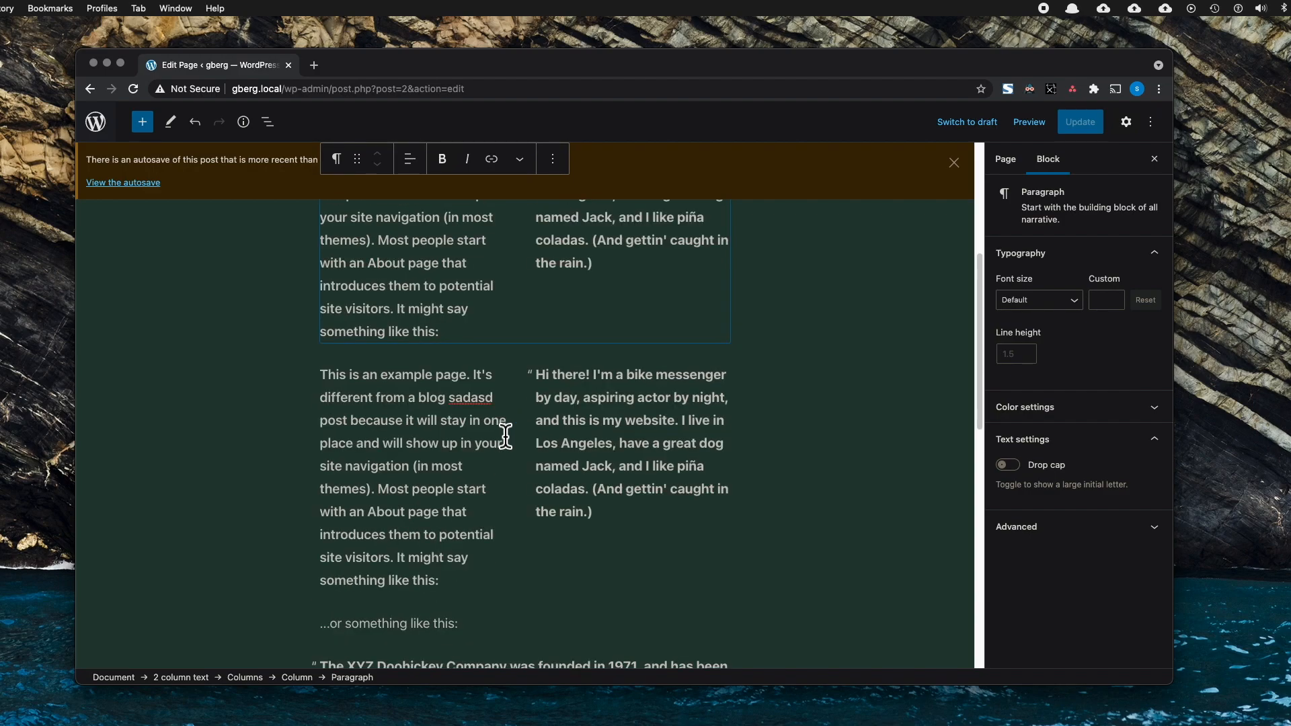
pyautogui.scroll(4, 438, 437)
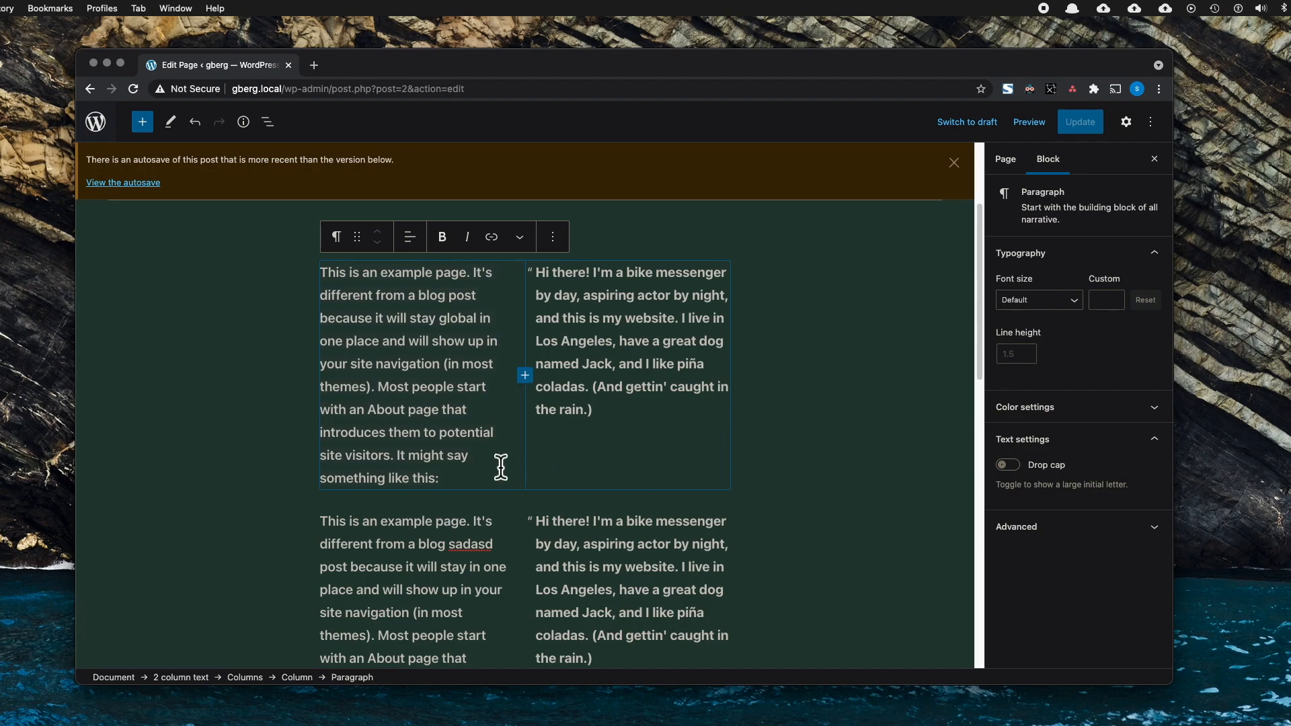
pyautogui.scroll(-2, 494, 467)
# Set the converted Columns block to 3 columns.
pyautogui.click(515, 504)
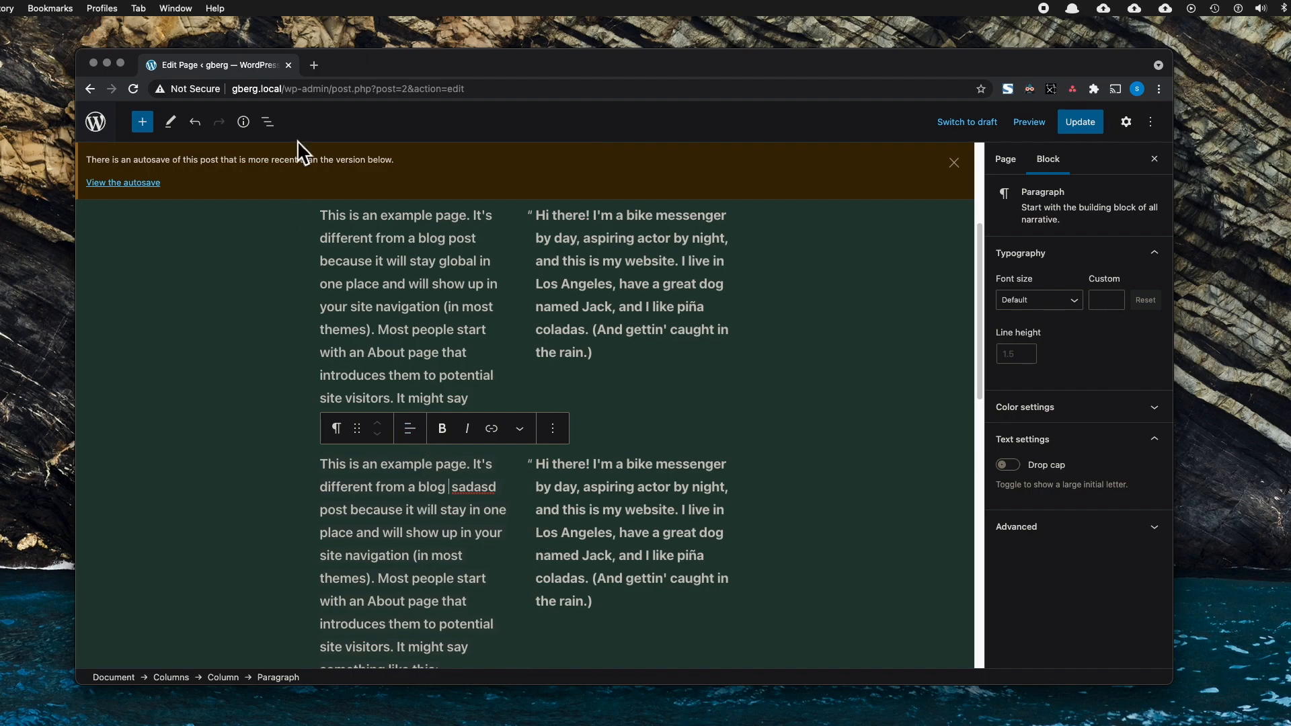
pyautogui.click(269, 123)
pyautogui.click(322, 185)
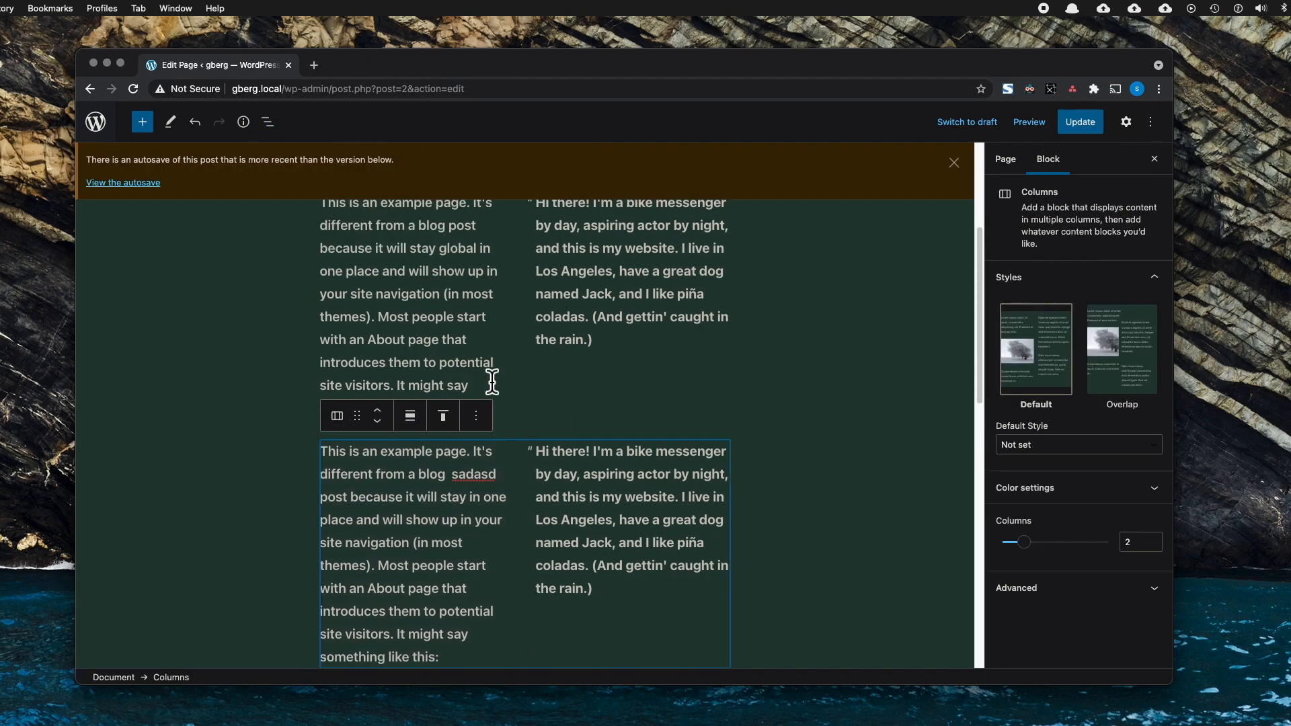
pyautogui.scroll(-3, 475, 490)
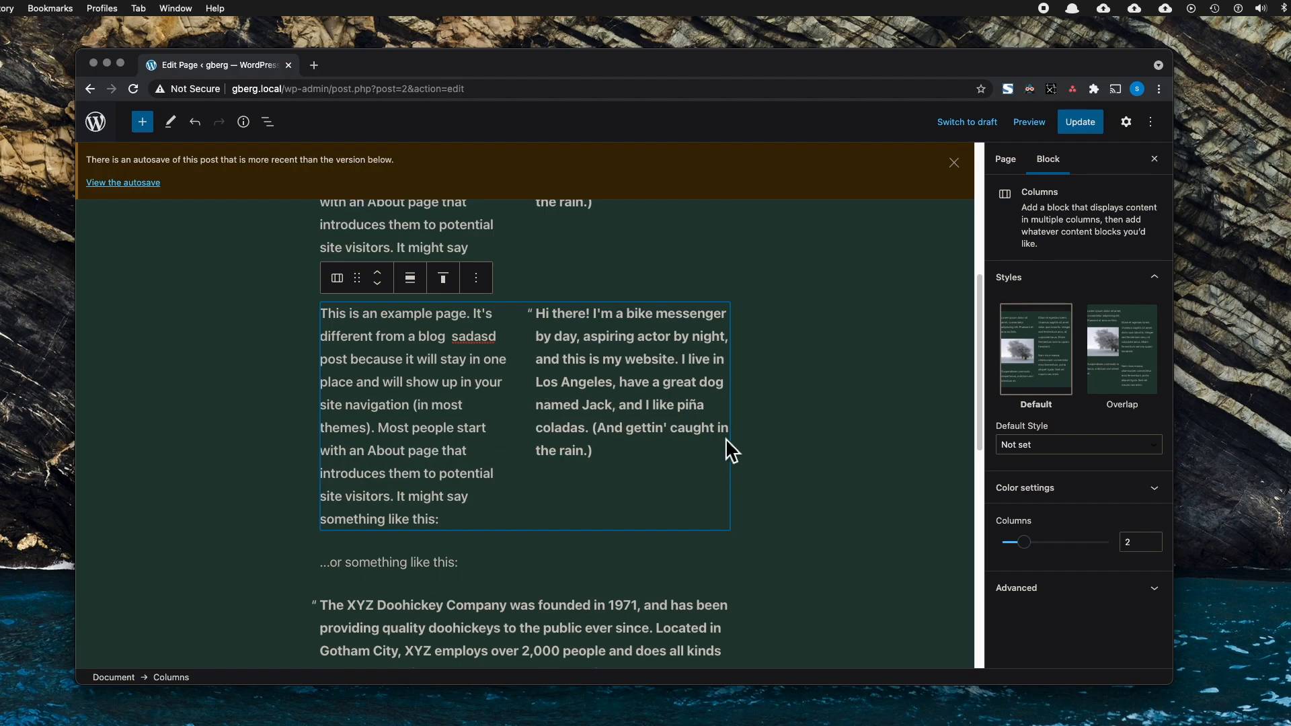
pyautogui.click(1153, 539)
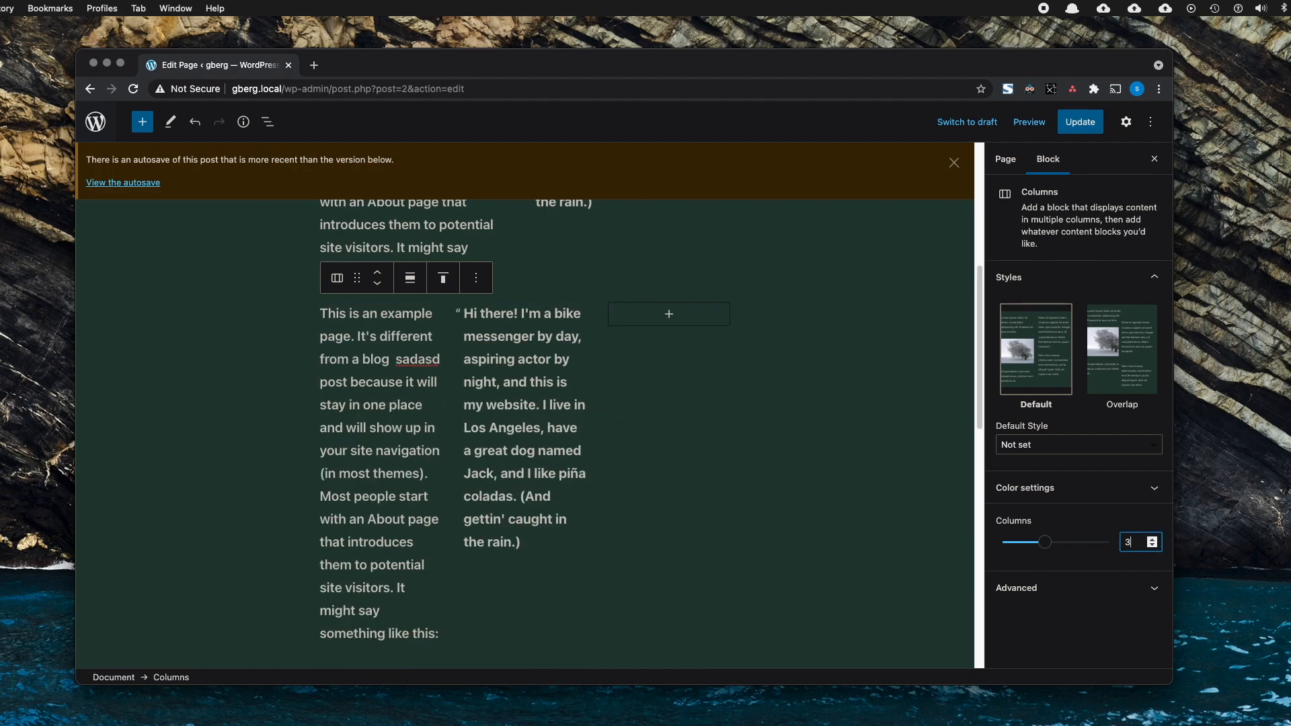
# Move the XYZ Doohickey Company quote into the empty third column of the converted Columns block.
pyautogui.click(503, 358)
pyautogui.scroll(-5, 571, 525)
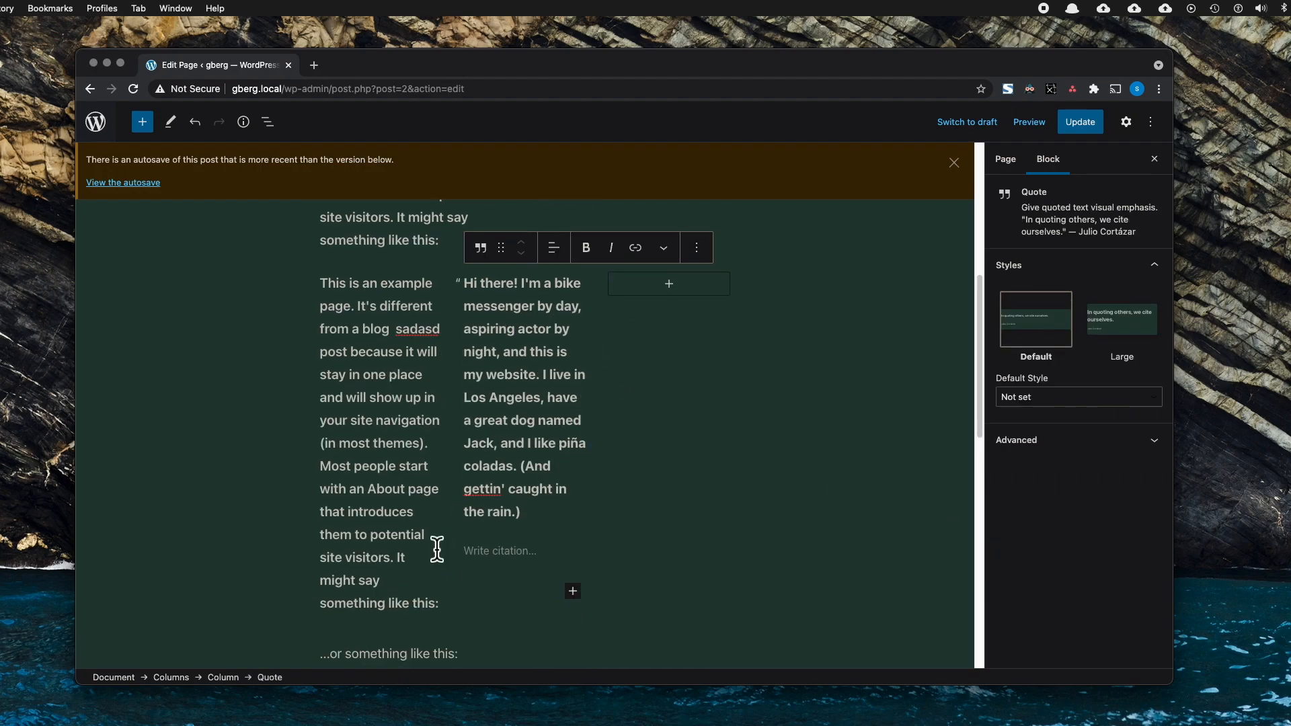
pyautogui.click(406, 562)
pyautogui.moveTo(357, 523); pyautogui.dragTo(673, 498)
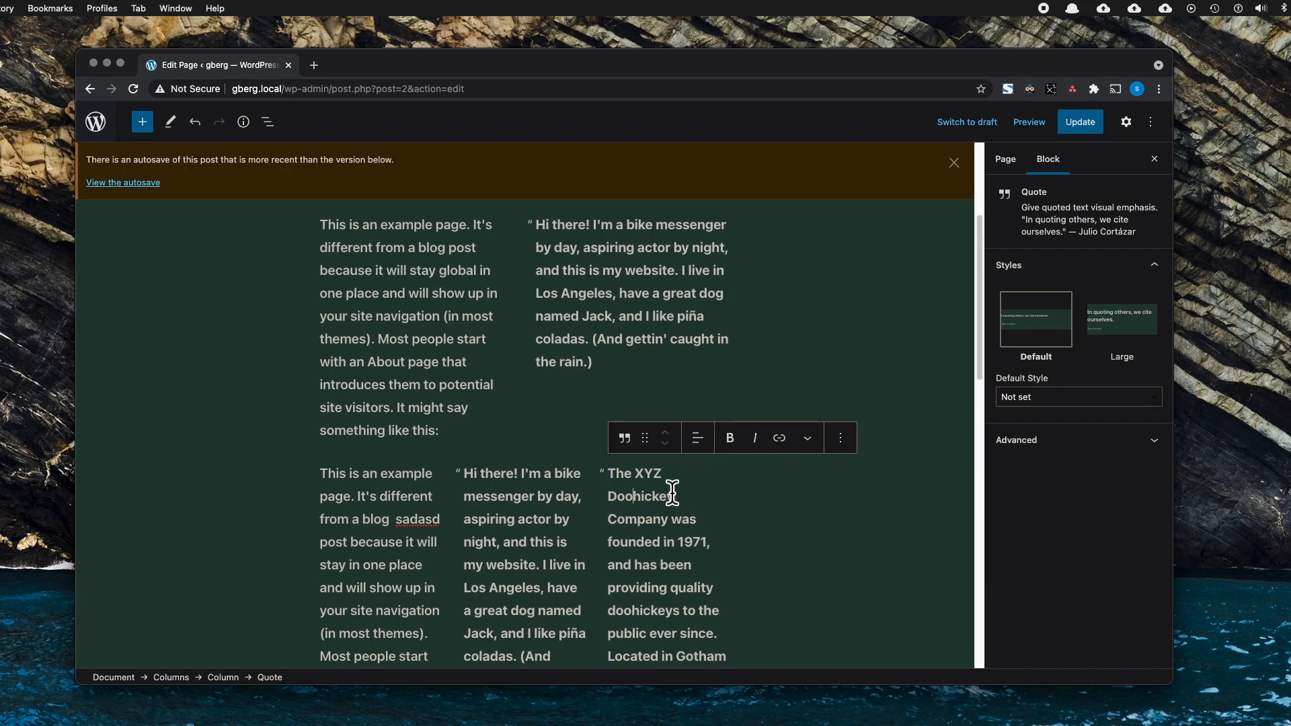
pyautogui.scroll(-2, 672, 496)
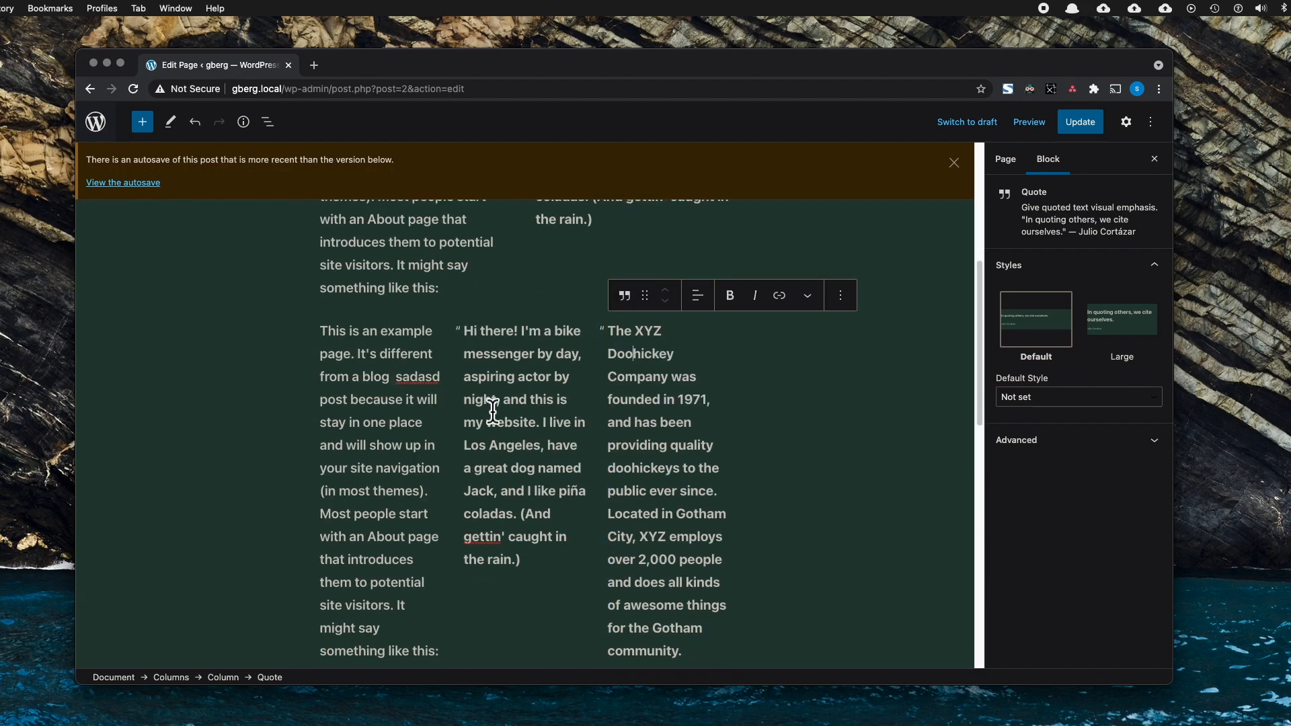
pyautogui.scroll(-1, 448, 395)
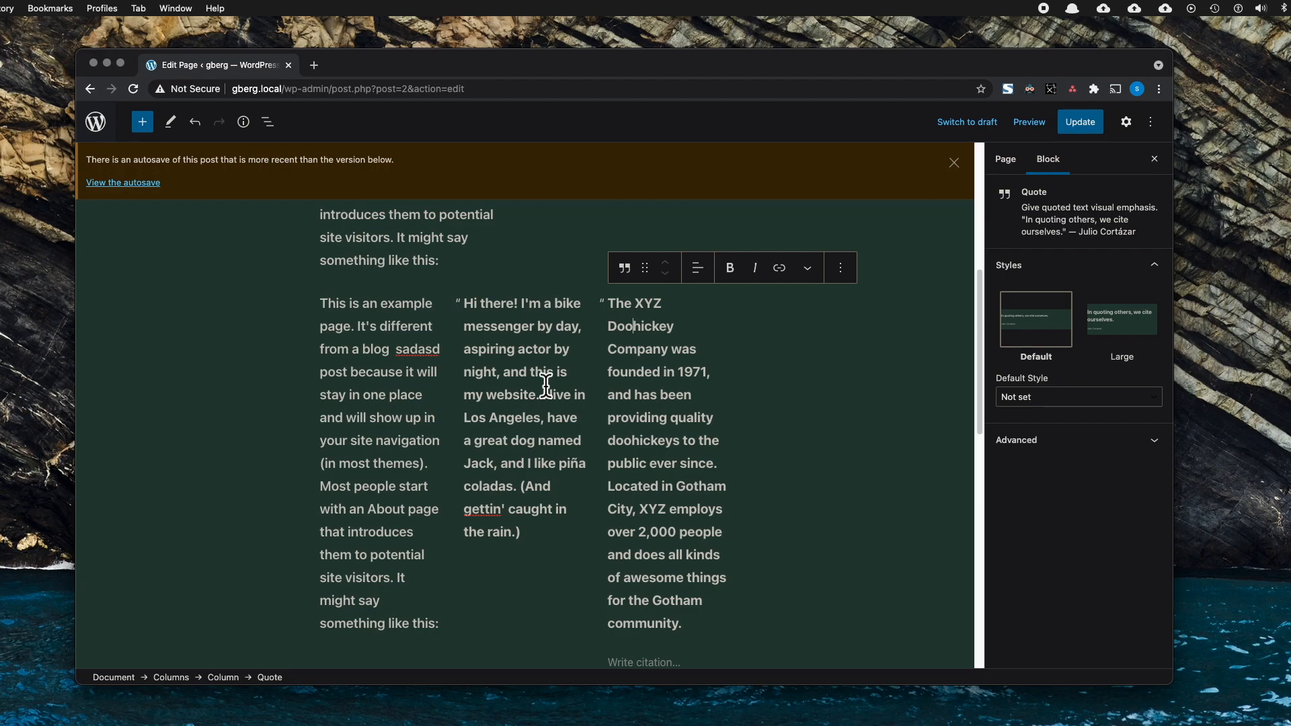
# Select the whole three-column Columns block and check its nested structure in the list view.
pyautogui.click(385, 343)
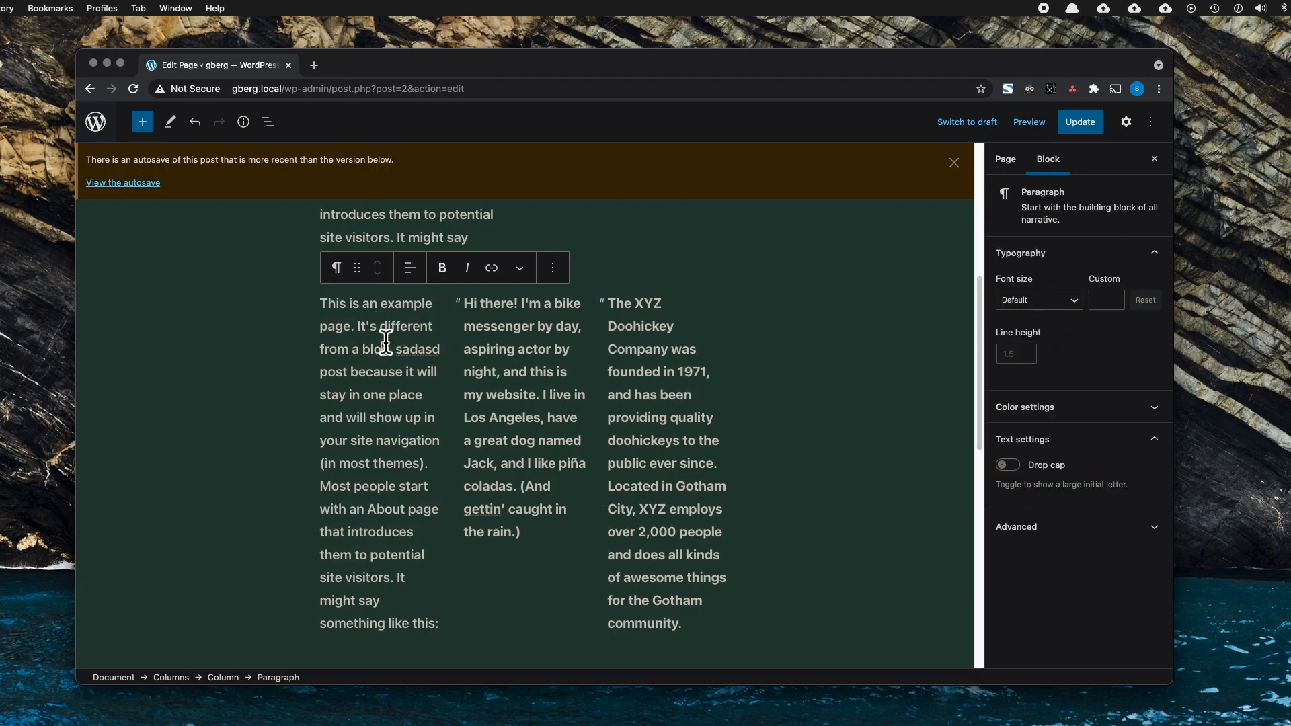
pyautogui.moveTo(340, 287)
pyautogui.click(340, 232)
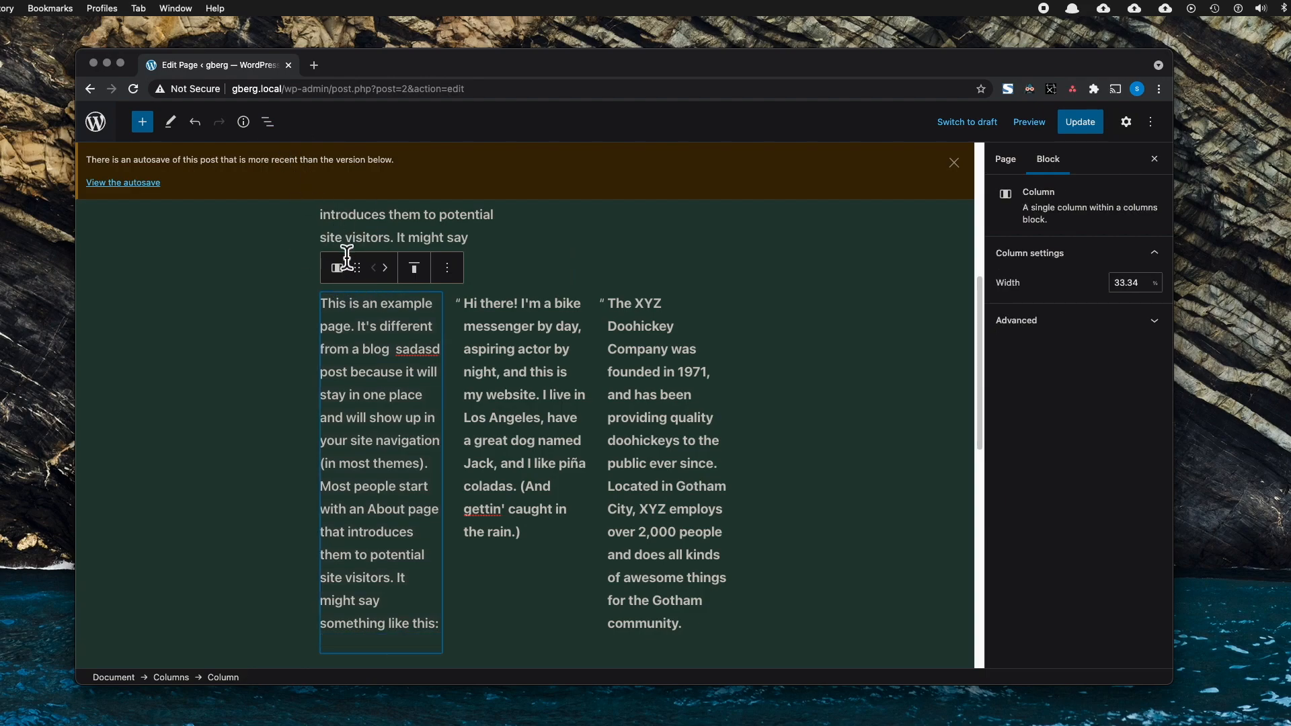
pyautogui.click(337, 229)
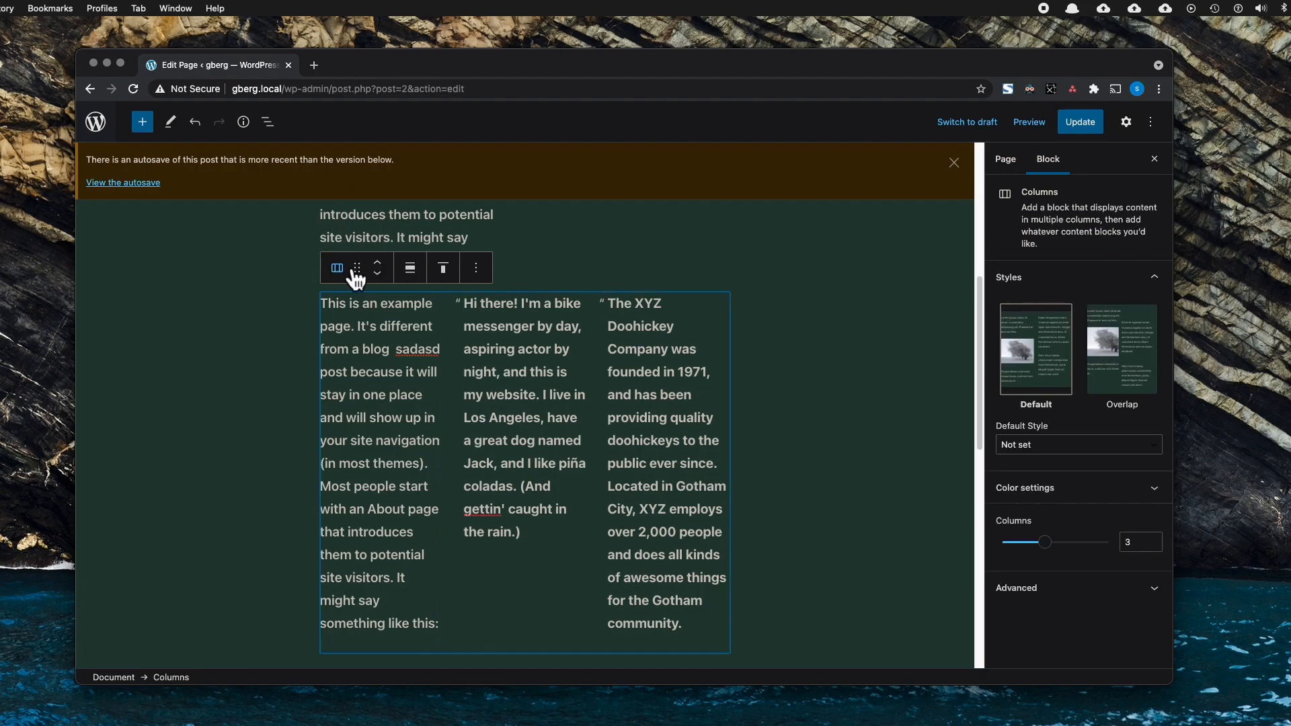
pyautogui.click(269, 123)
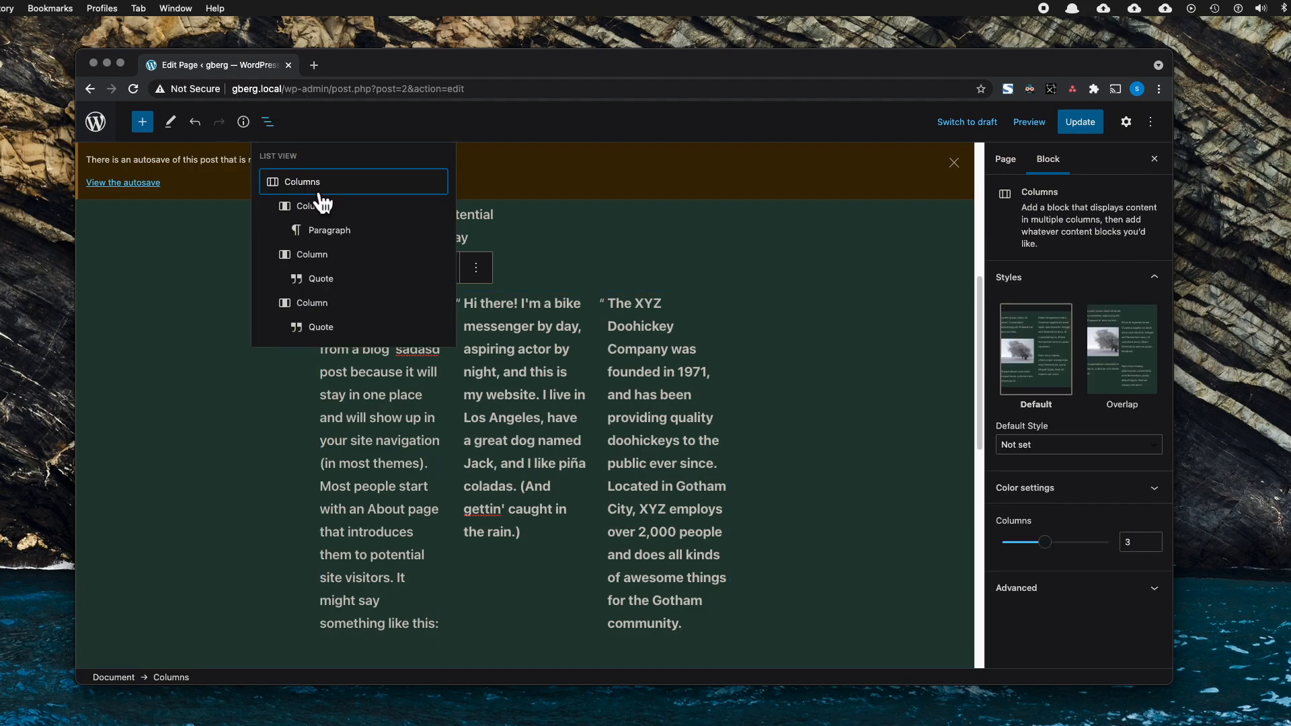
pyautogui.click(338, 193)
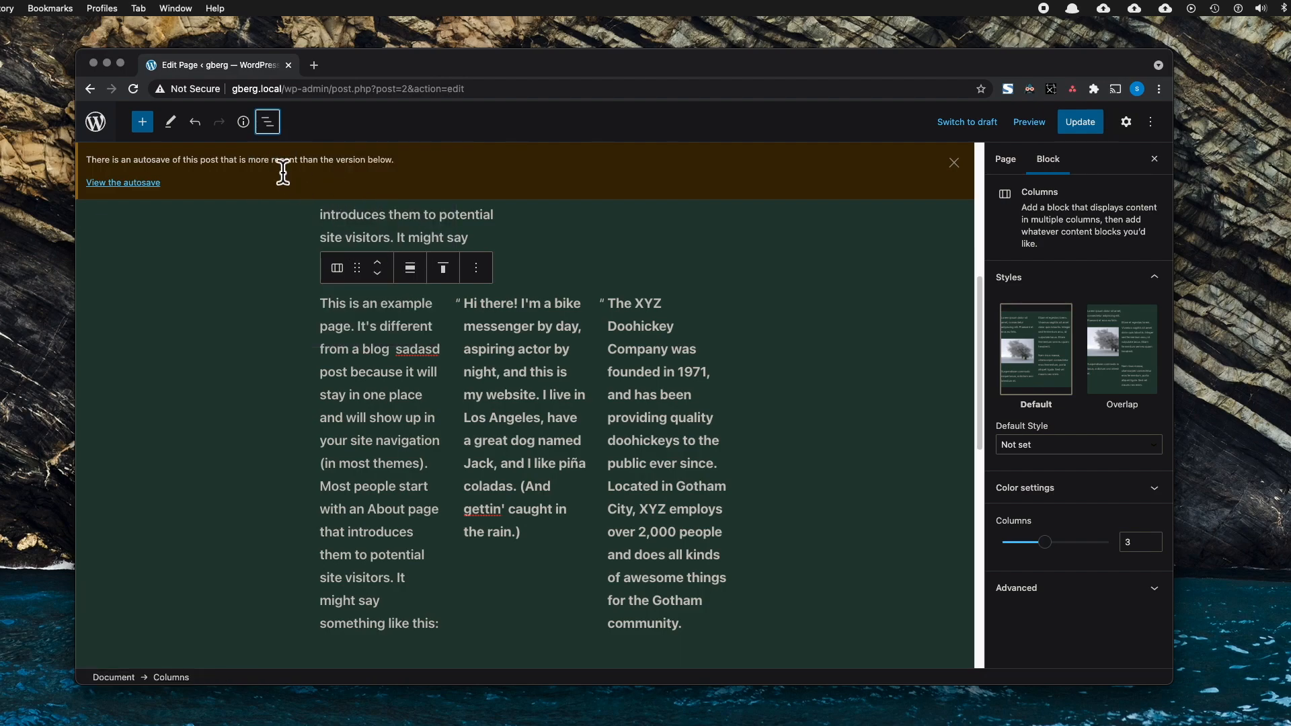
# Add the three-column Columns block to the reusable blocks and name it "3 column text".
pyautogui.click(486, 279)
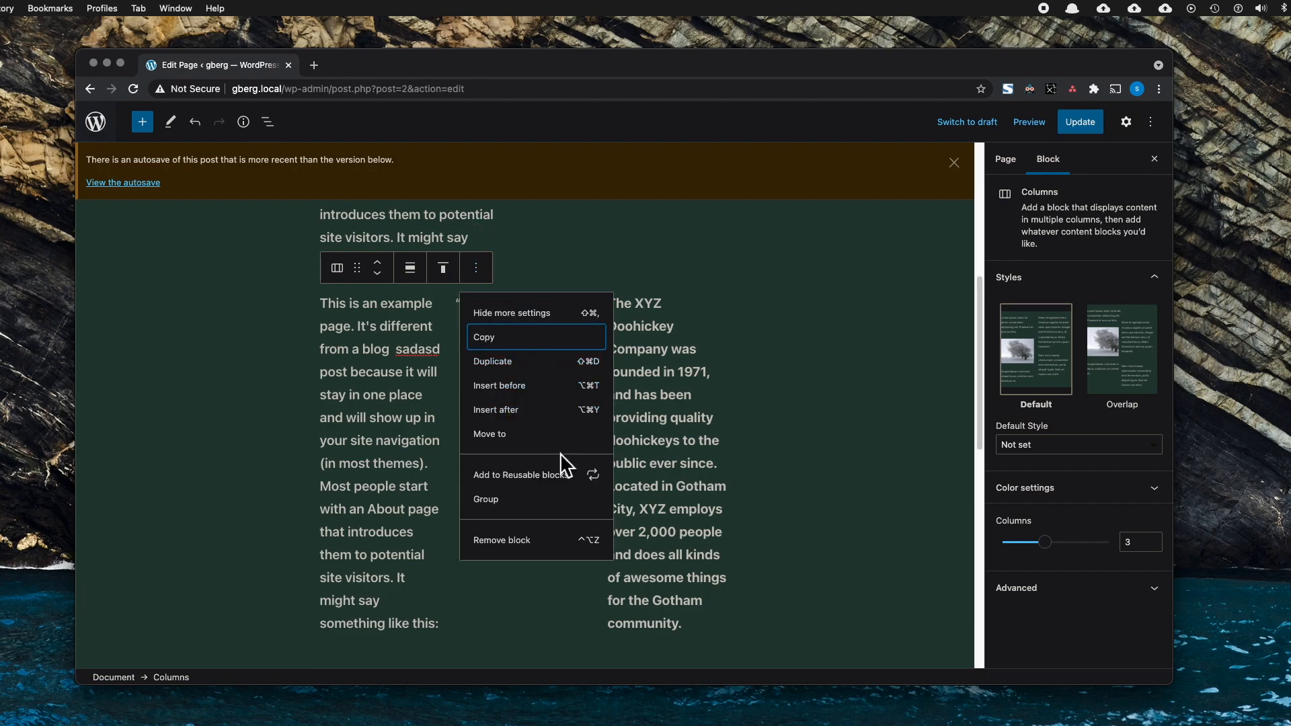
pyautogui.click(551, 476)
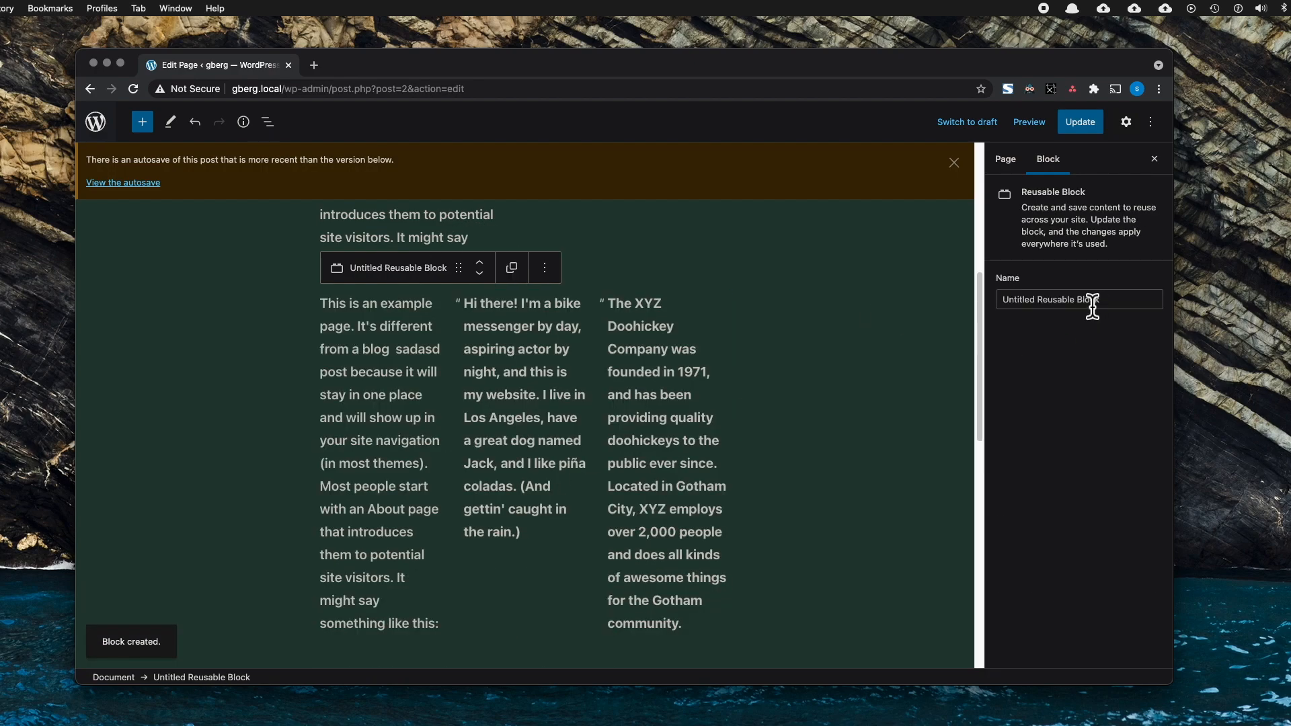
pyautogui.moveTo(1041, 302); pyautogui.dragTo(1001, 300)
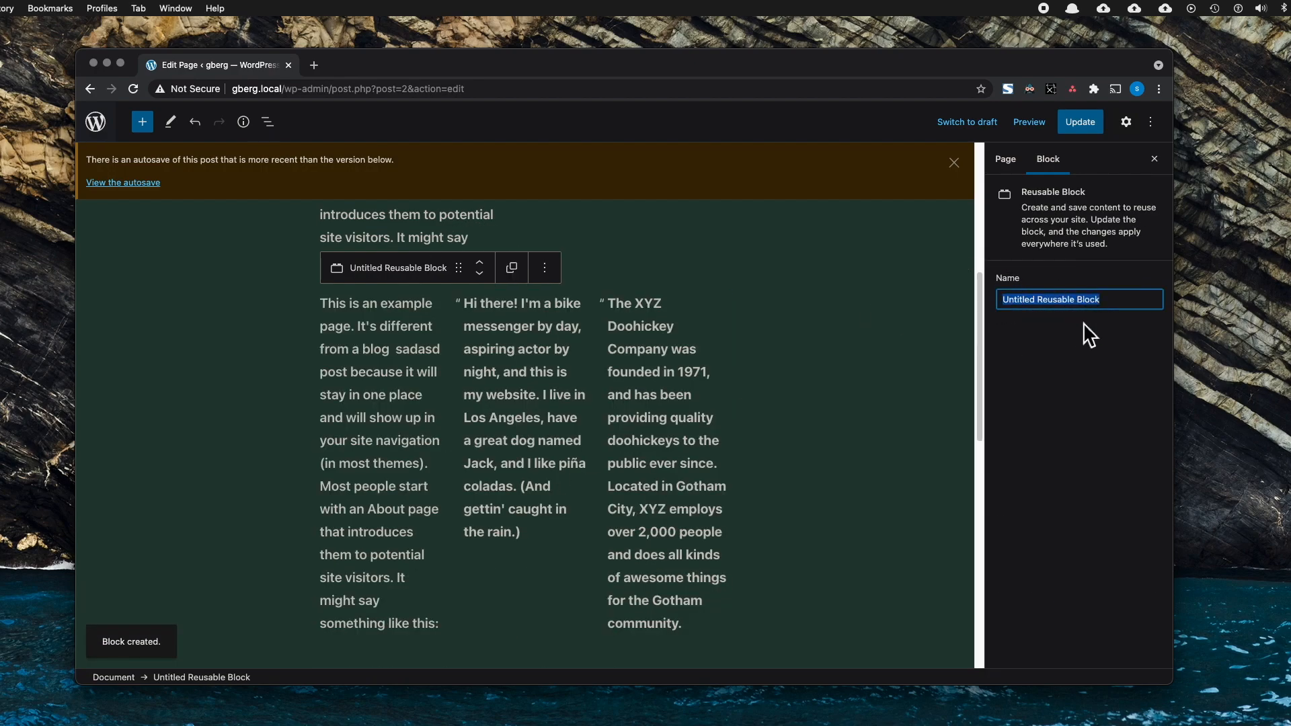
pyautogui.write('3 column text')
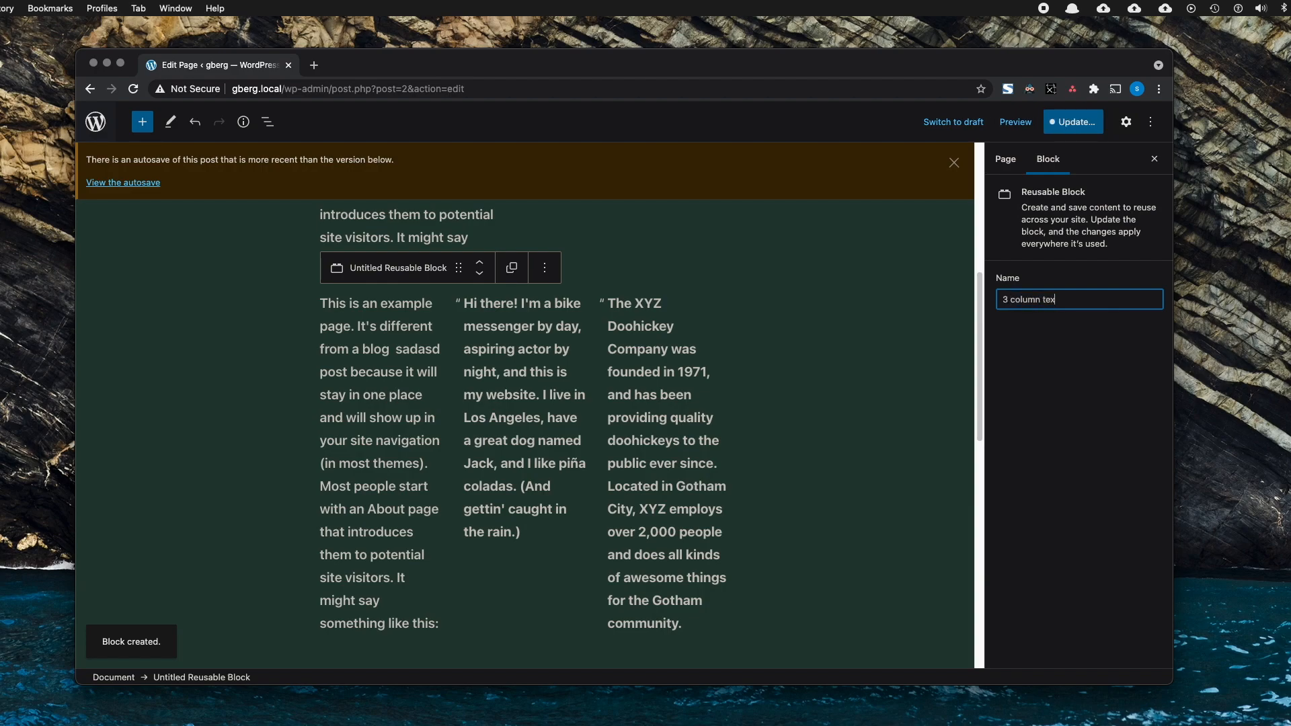
# Save the Sample Page together with the "3 column text" reusable block and dismiss the autosave notice.
pyautogui.click(1089, 130)
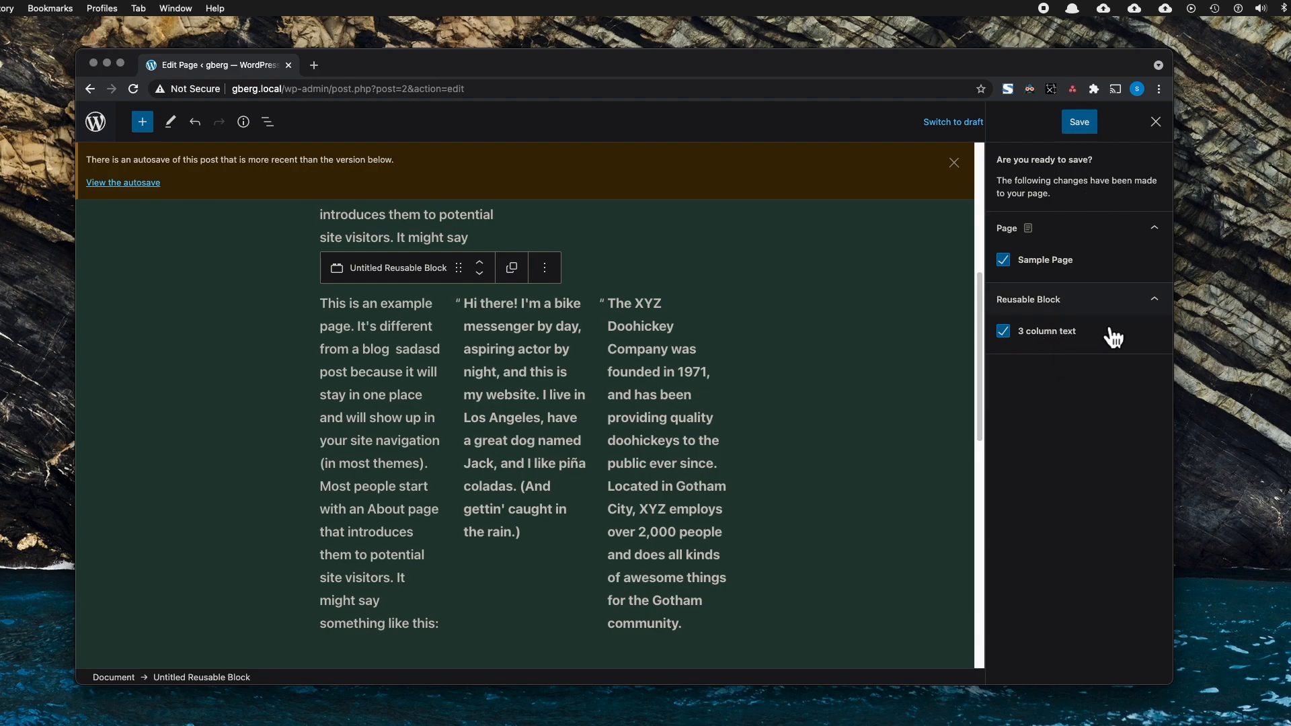
pyautogui.click(1089, 127)
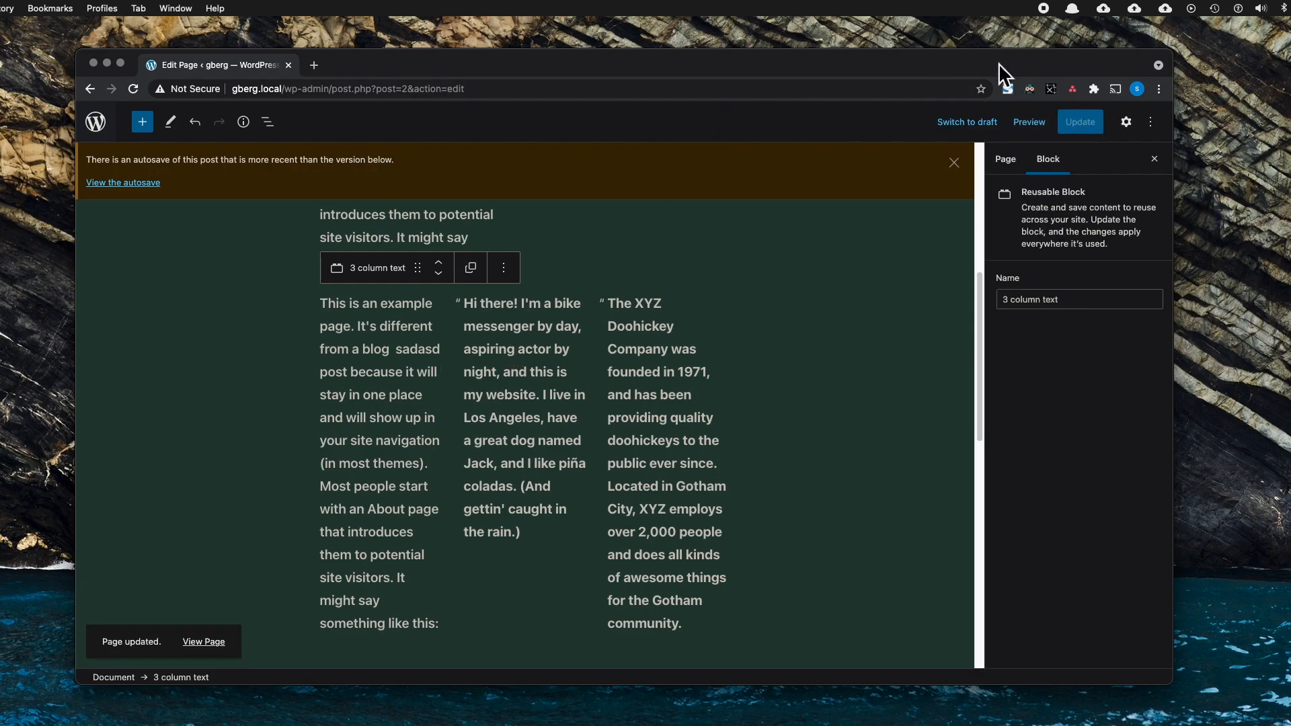
pyautogui.click(955, 162)
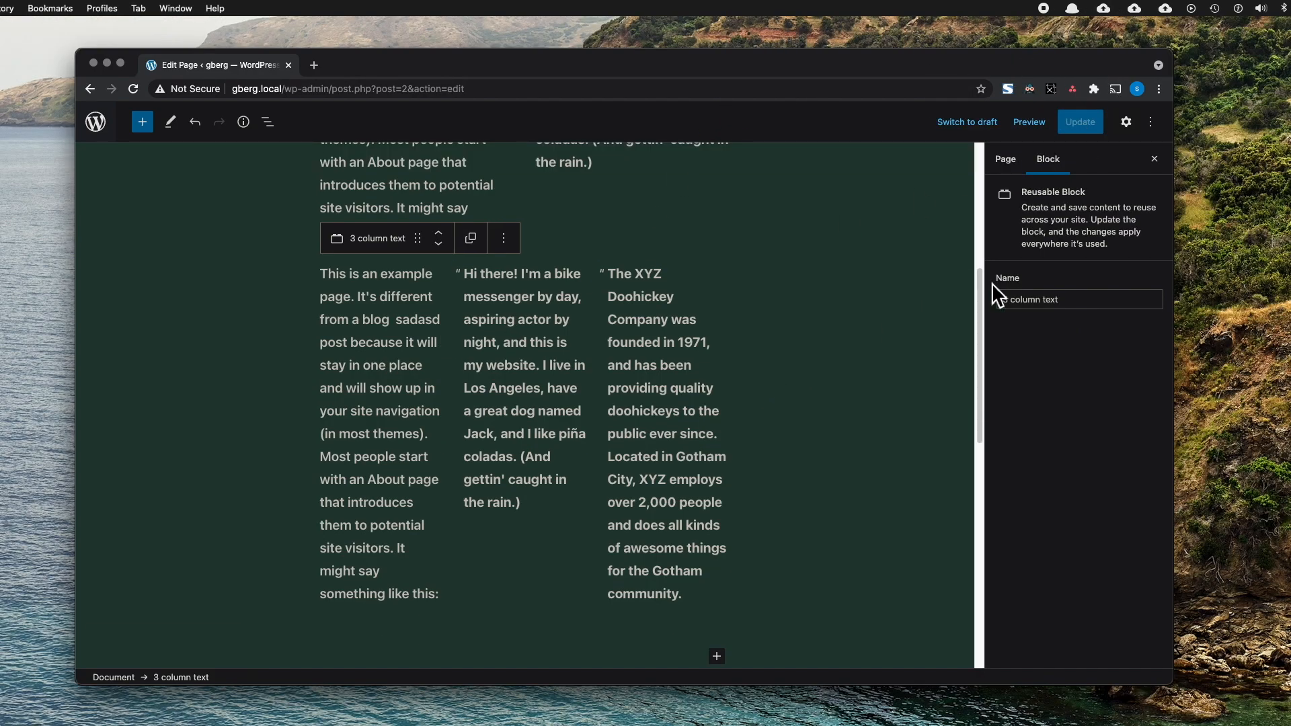
pyautogui.moveTo(1078, 300); pyautogui.dragTo(999, 363)
# In the reusable blocks overview, delete the existing pattern of "2 column text" and convert "3 column text" to a block pattern.
pyautogui.click(106, 138)
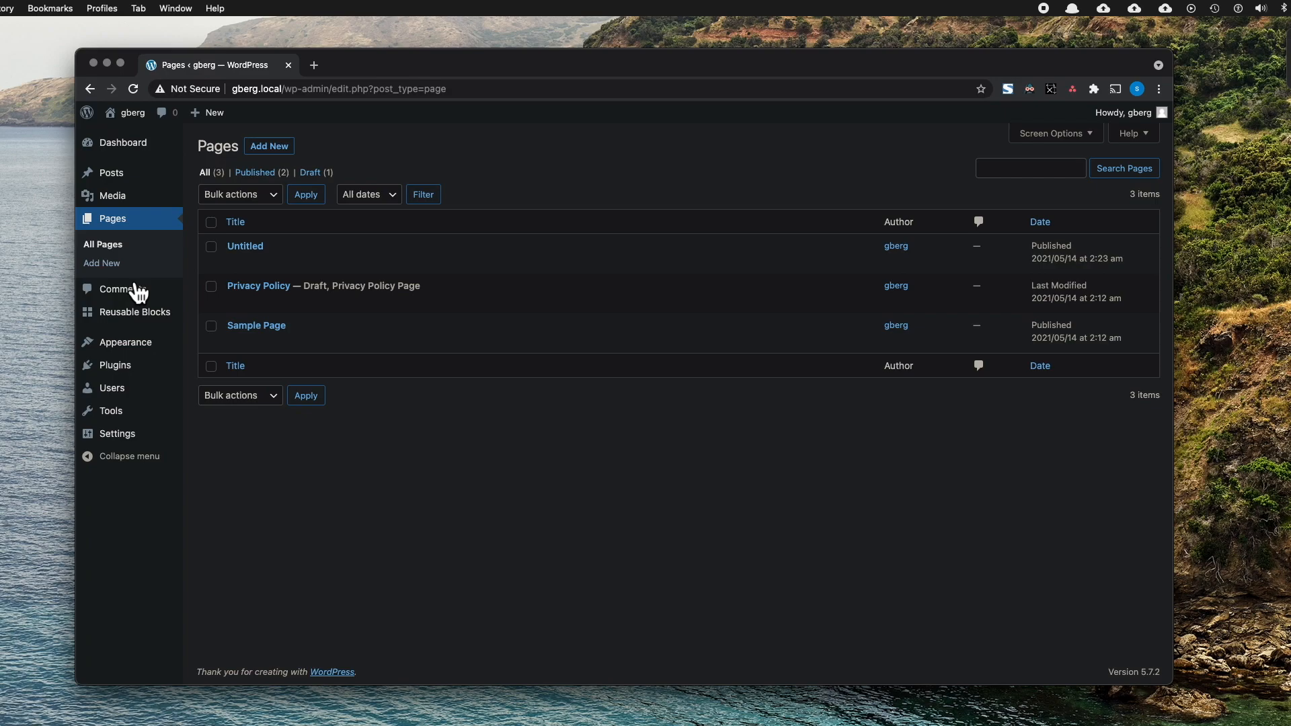
pyautogui.click(144, 324)
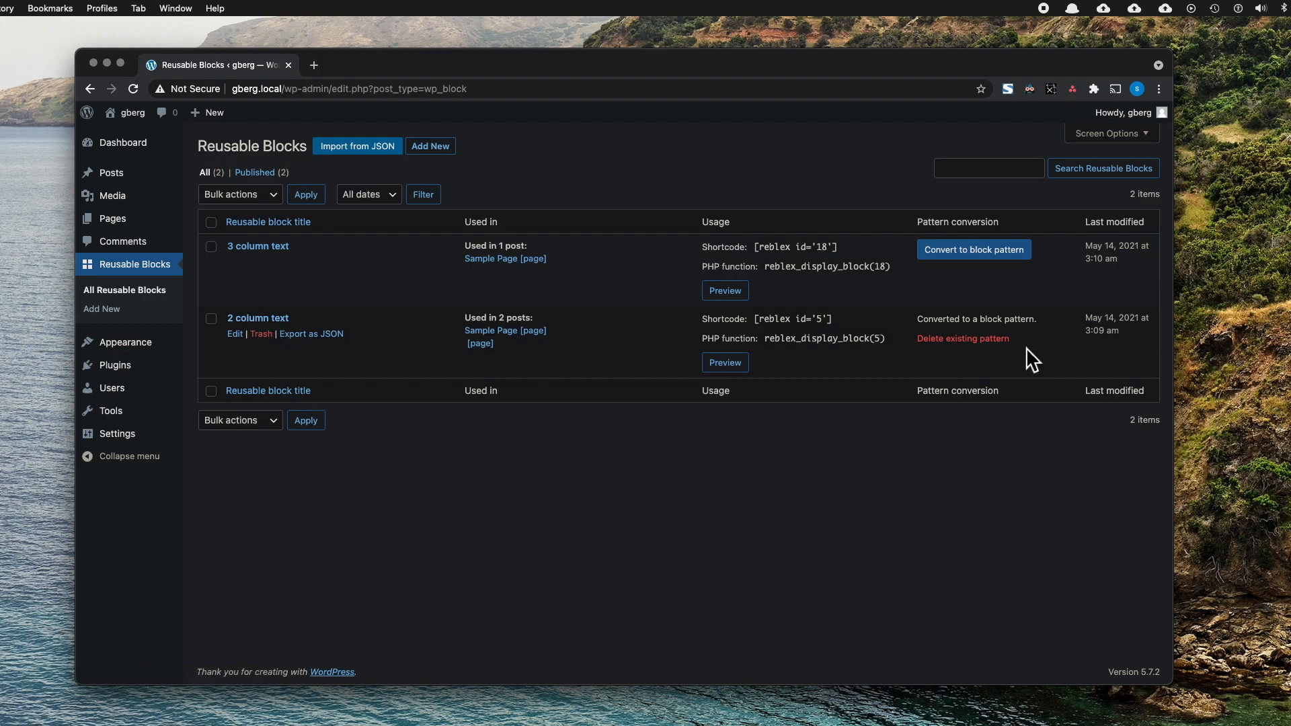
pyautogui.click(984, 345)
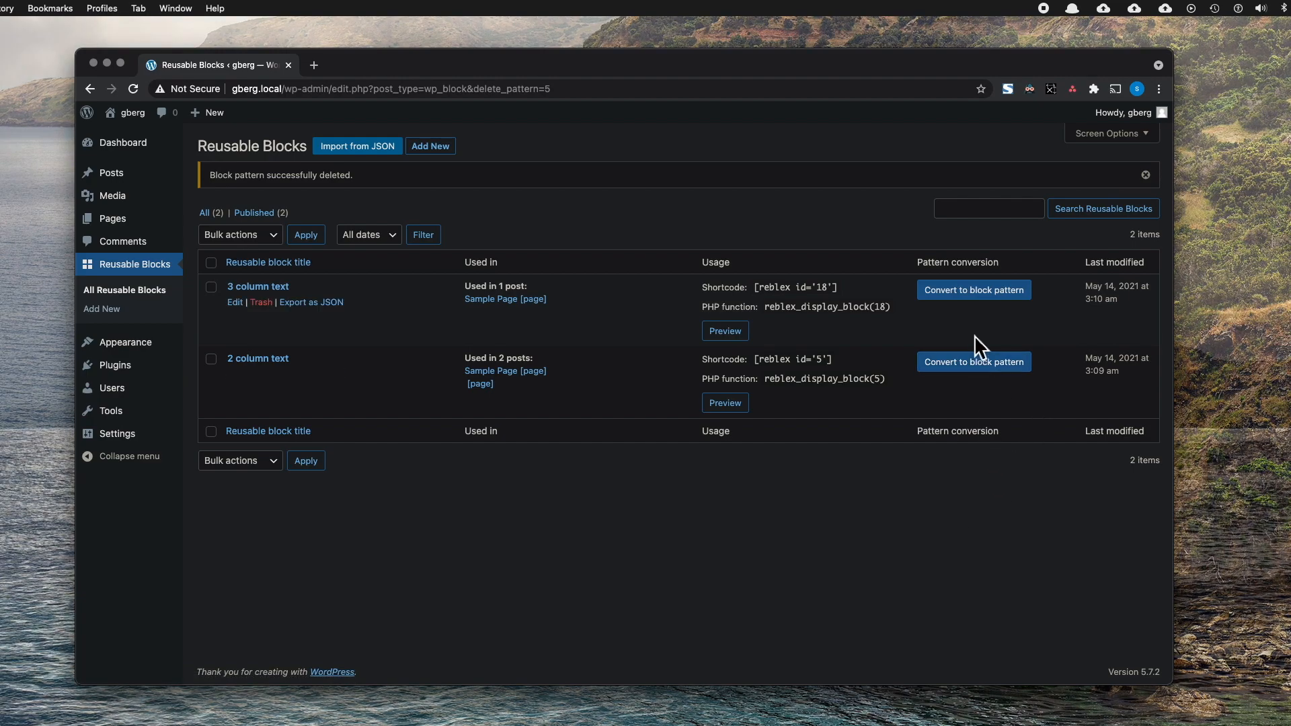
pyautogui.click(991, 303)
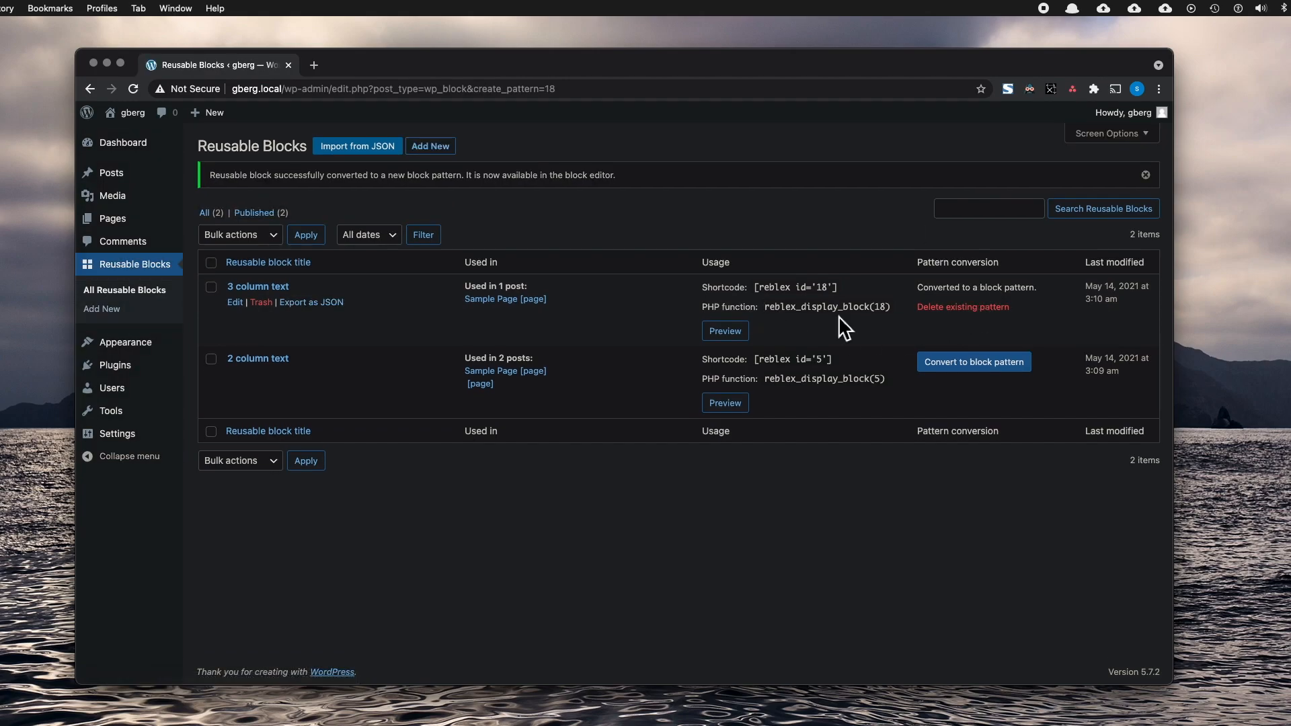
# Open the Sample Page for editing and insert the "3 column text" pattern from the "Converted from reusable blocks" category.
pyautogui.moveTo(169, 229)
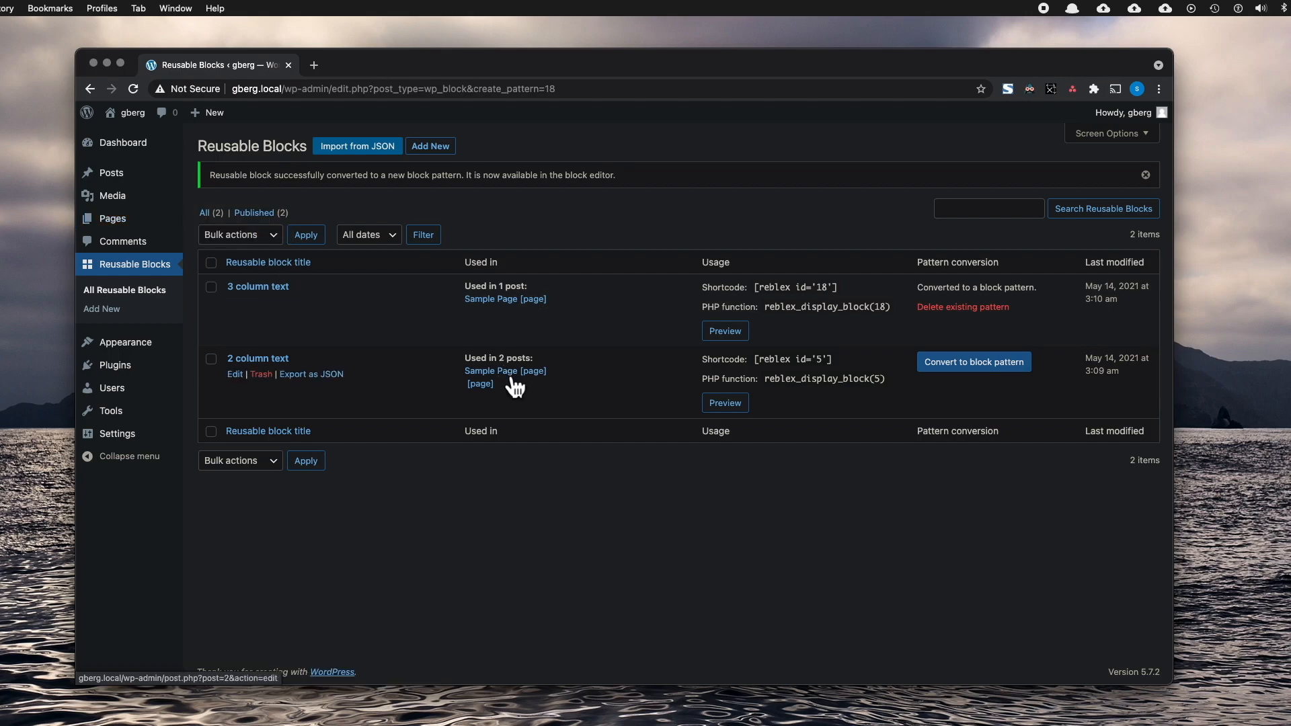
pyautogui.click(530, 301)
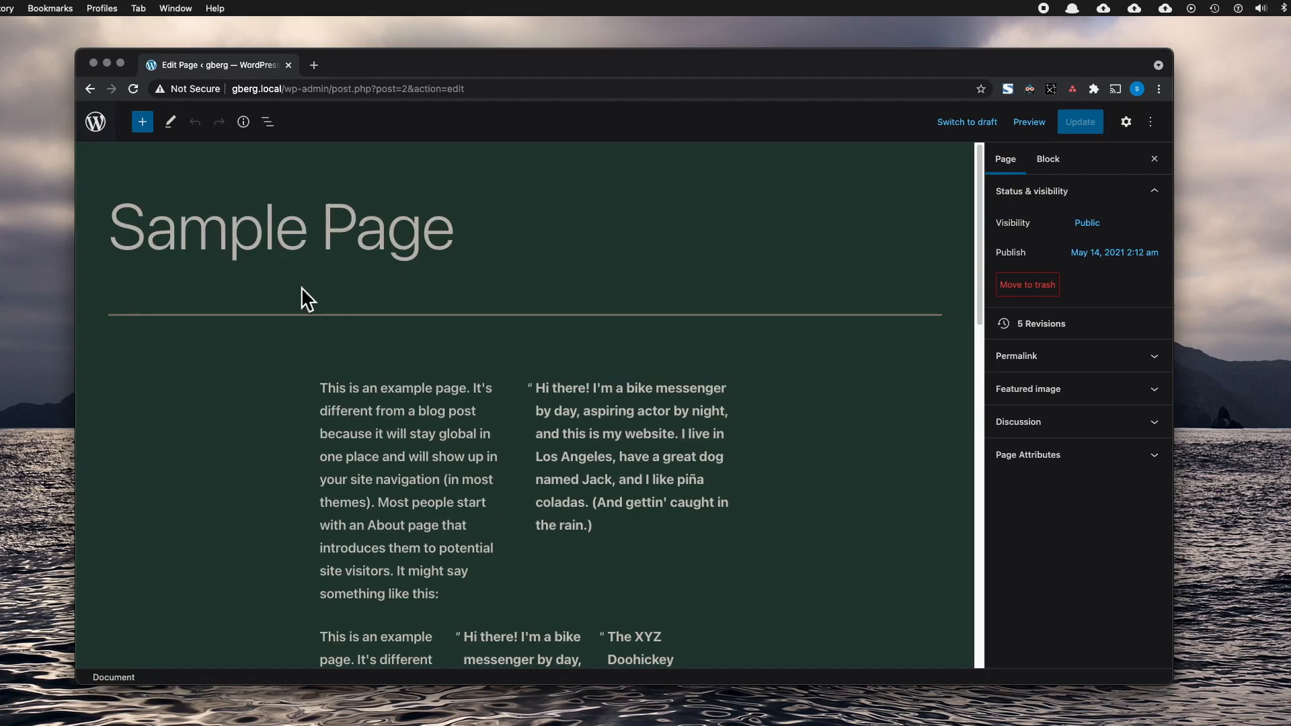
pyautogui.click(142, 123)
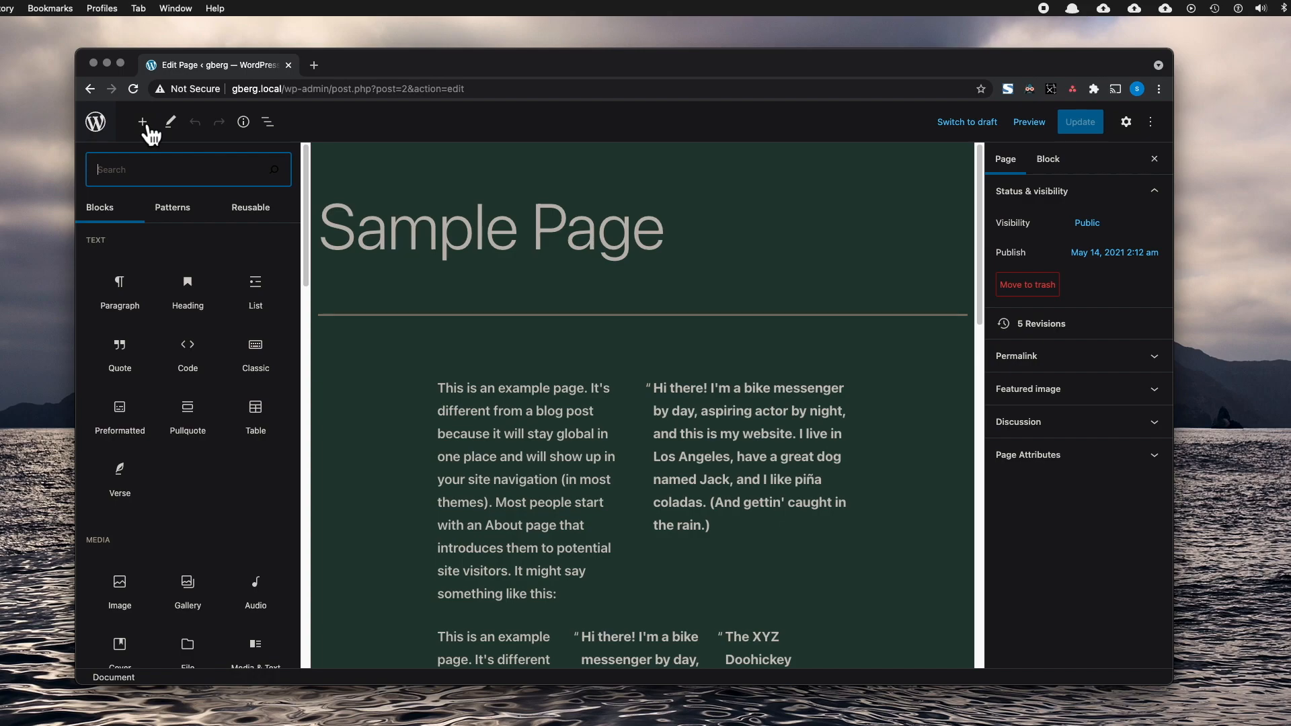
pyautogui.click(183, 219)
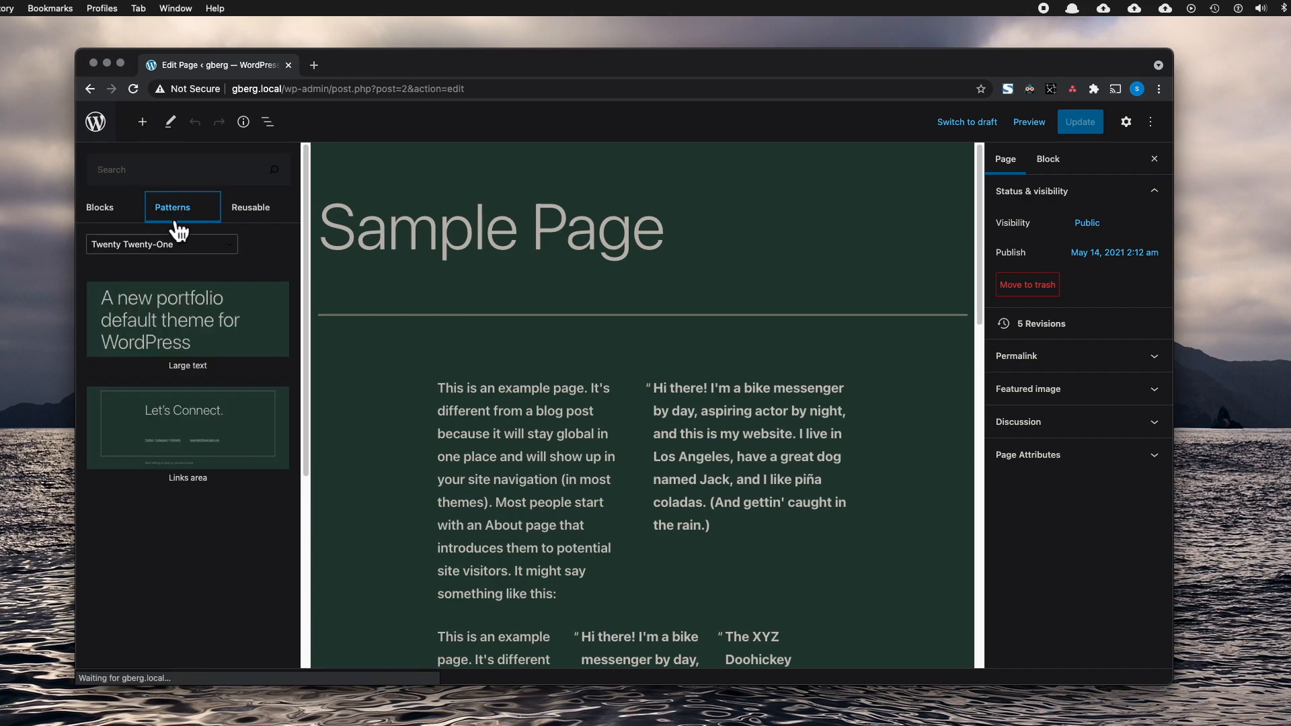
pyautogui.click(171, 246)
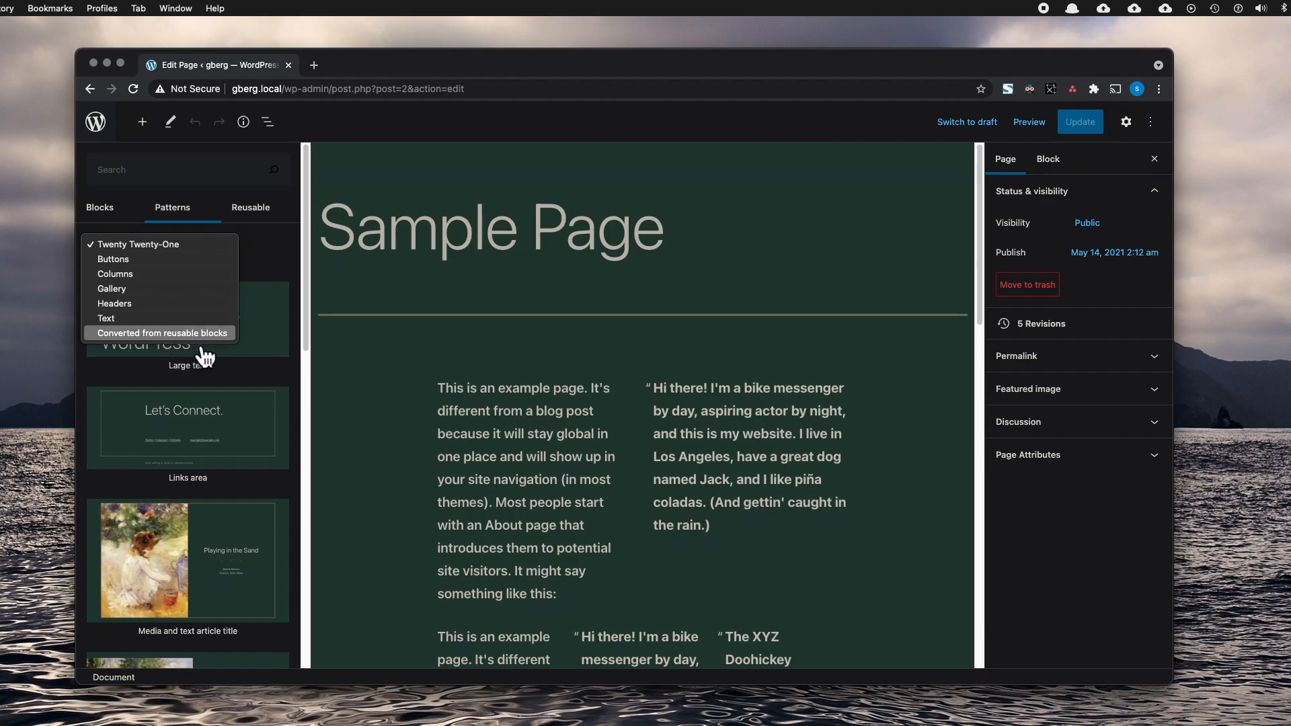
pyautogui.click(156, 333)
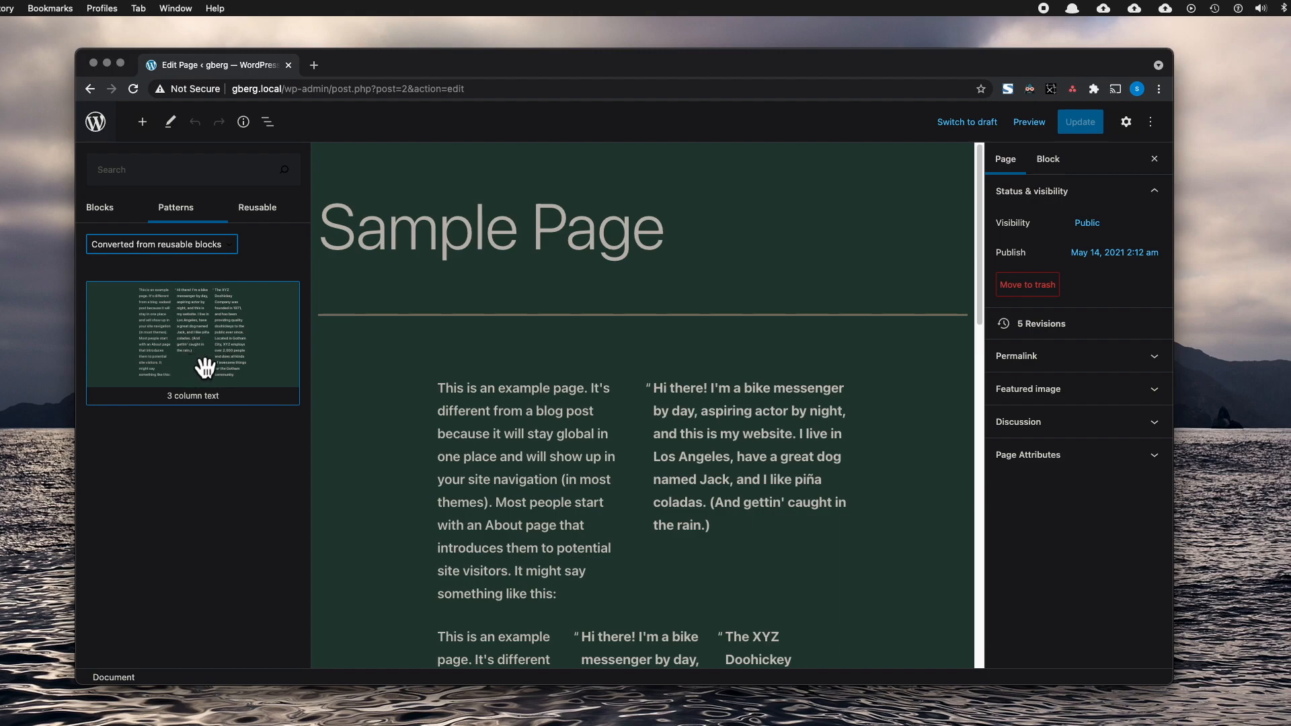
pyautogui.click(204, 368)
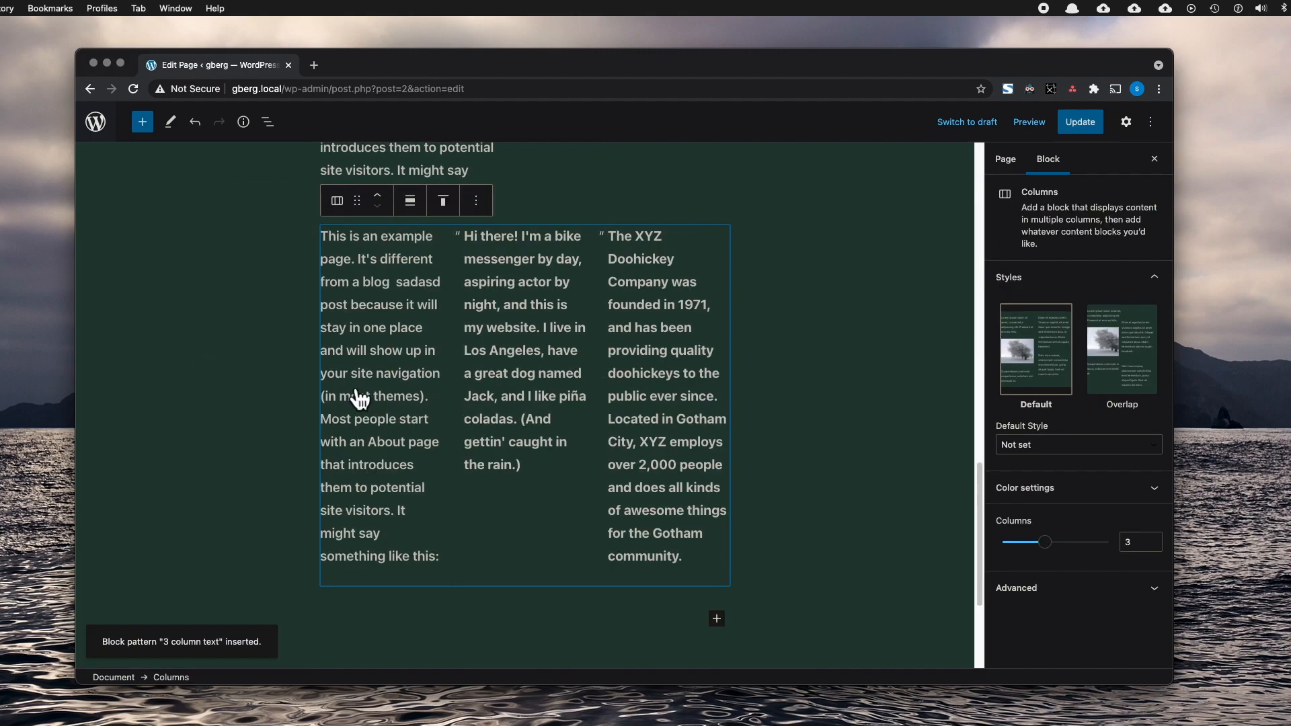
pyautogui.scroll(-2, 267, 369)
pyautogui.scroll(1, 266, 371)
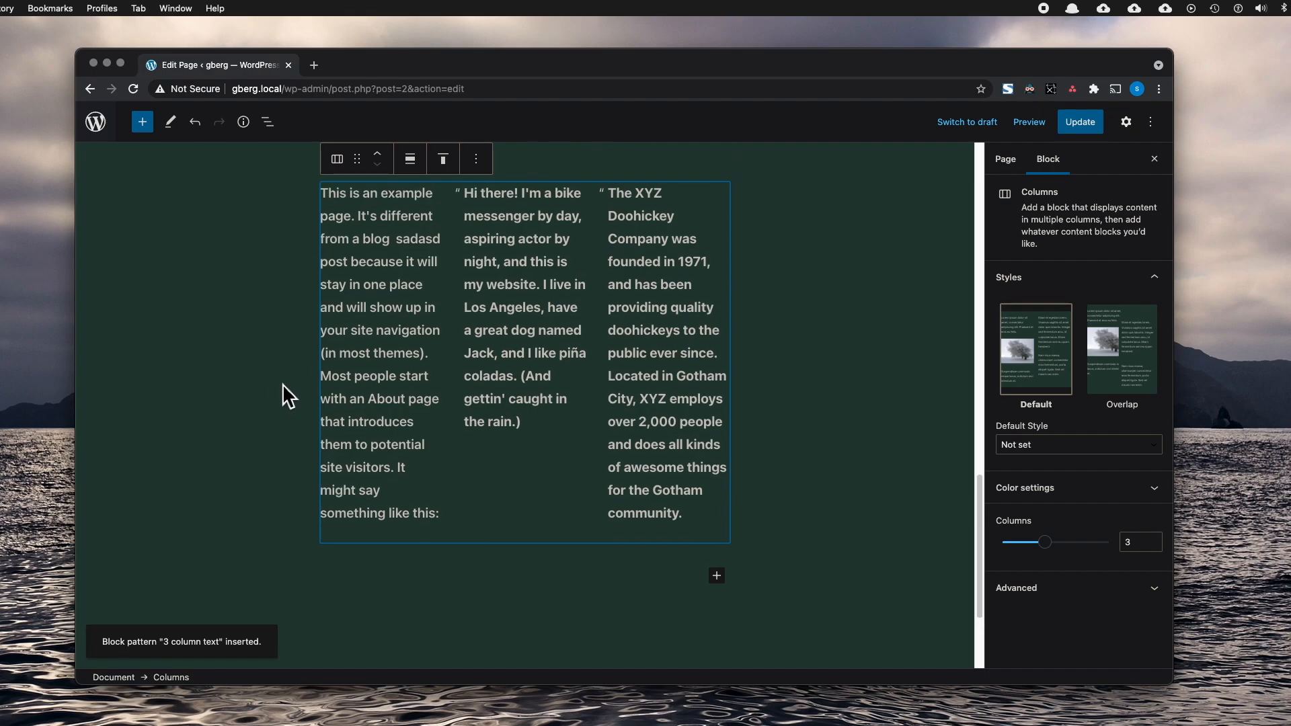
# Add "asdas dasd" before "show up" and "asdsa asdsa" before "different" in the inserted pattern's first column, and update the page.
pyautogui.click(391, 341)
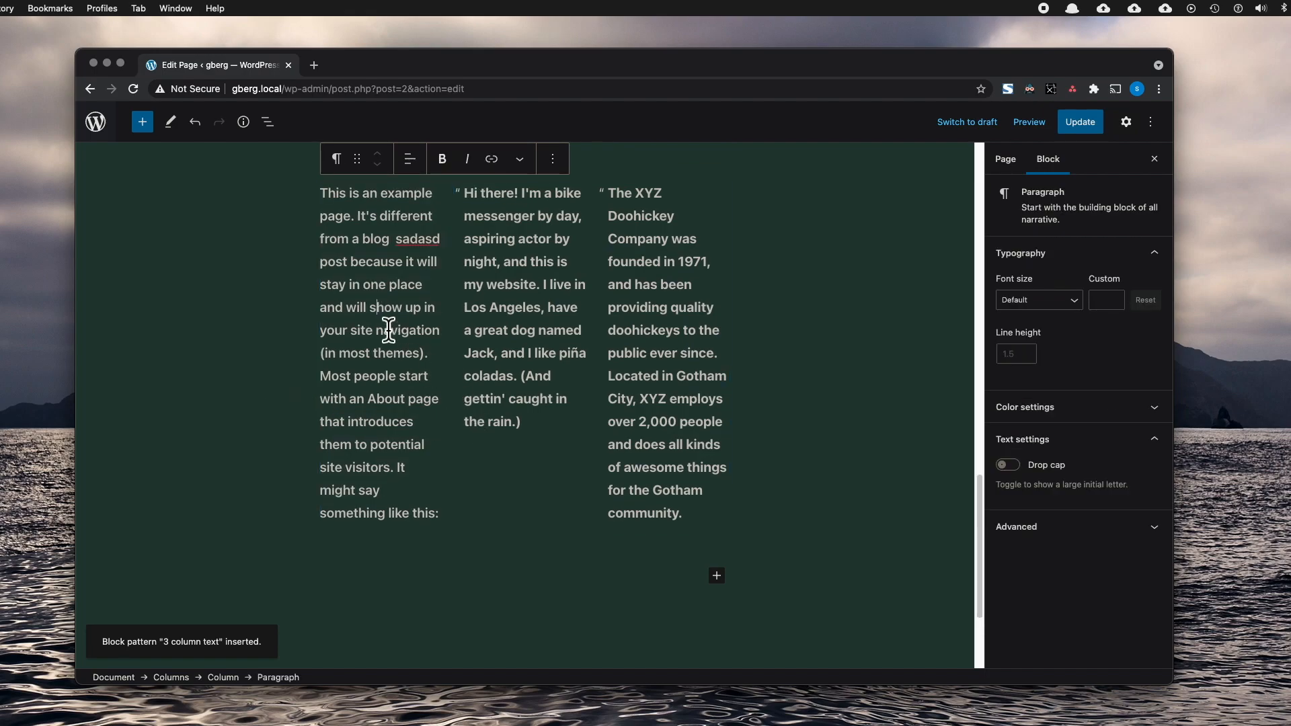
pyautogui.click(370, 311)
pyautogui.write('asdas dasd')
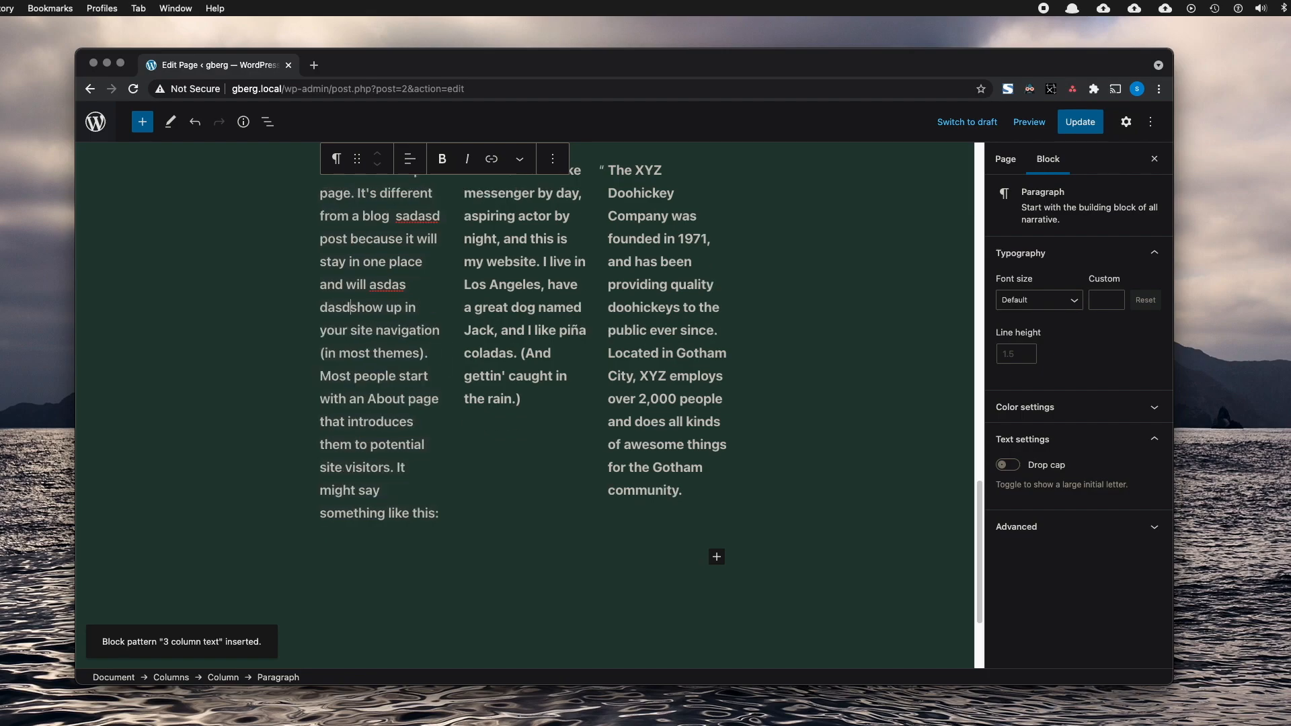
pyautogui.click(382, 218)
pyautogui.write('asdsa asdsa')
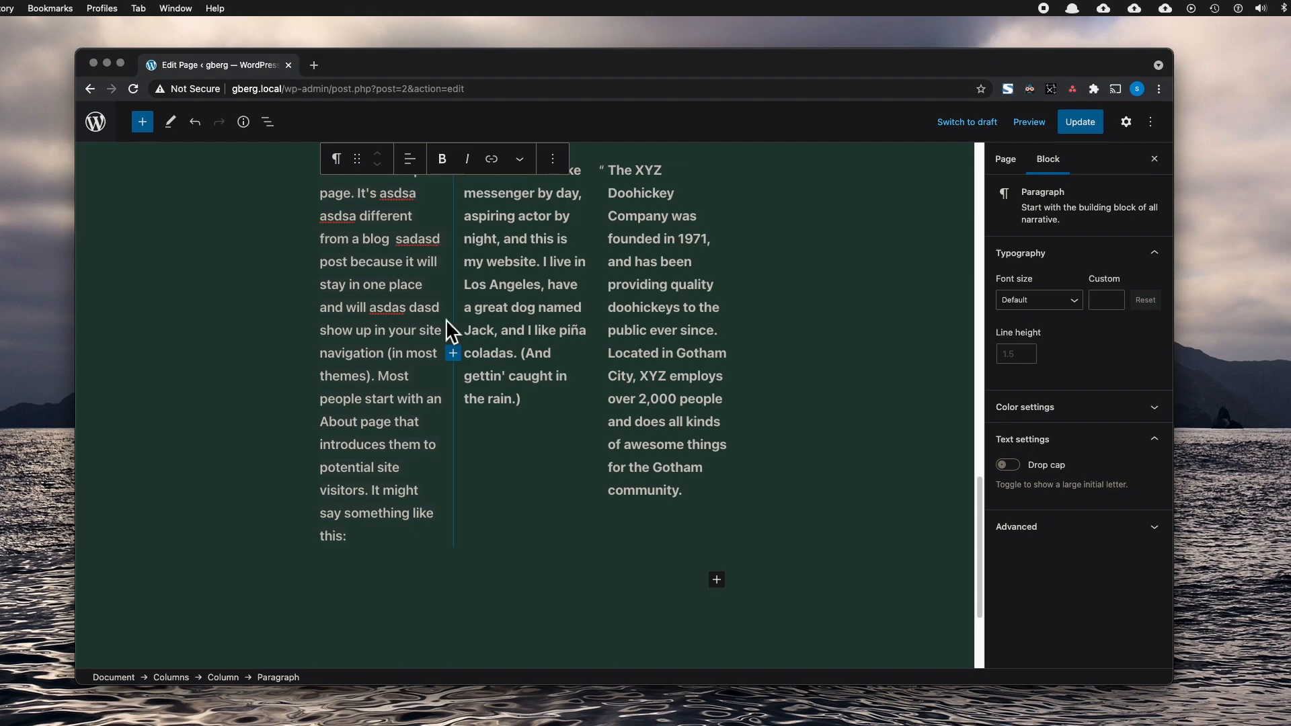
pyautogui.click(1080, 123)
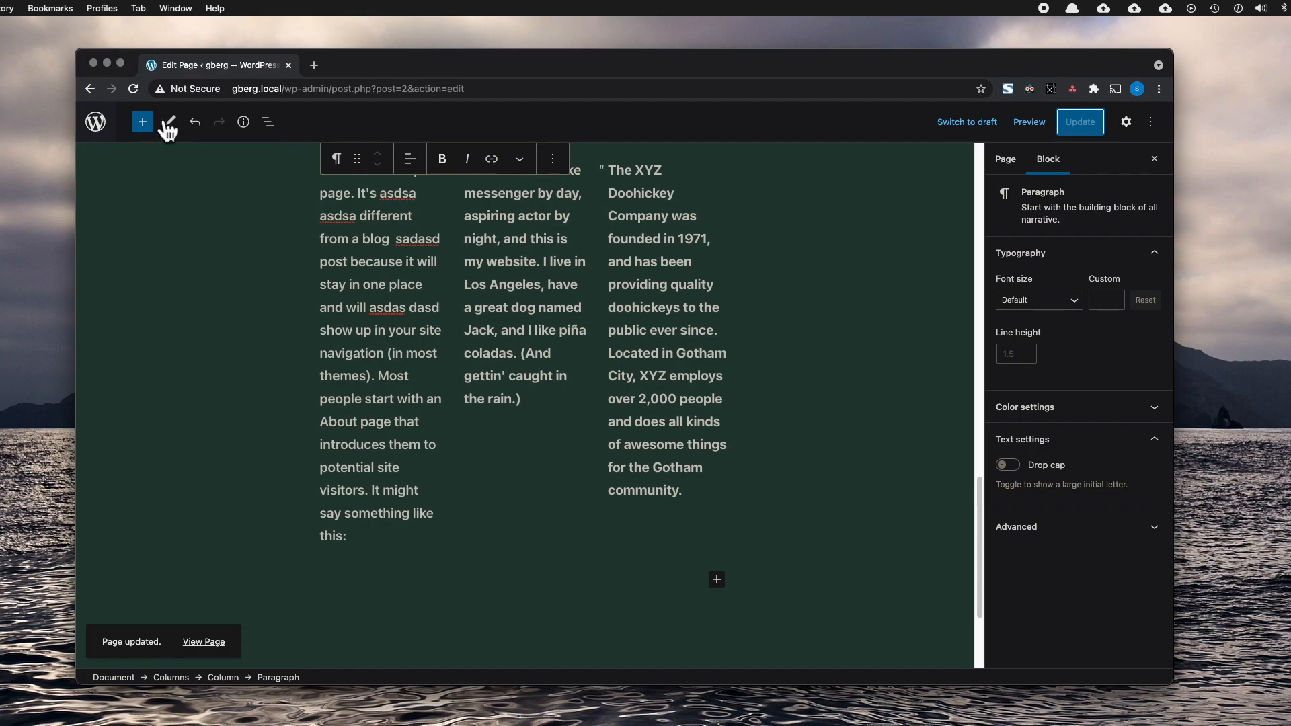
# Insert another copy of the "3 column text" pattern, converted from reusable blocks, at the end of the page.
pyautogui.click(141, 121)
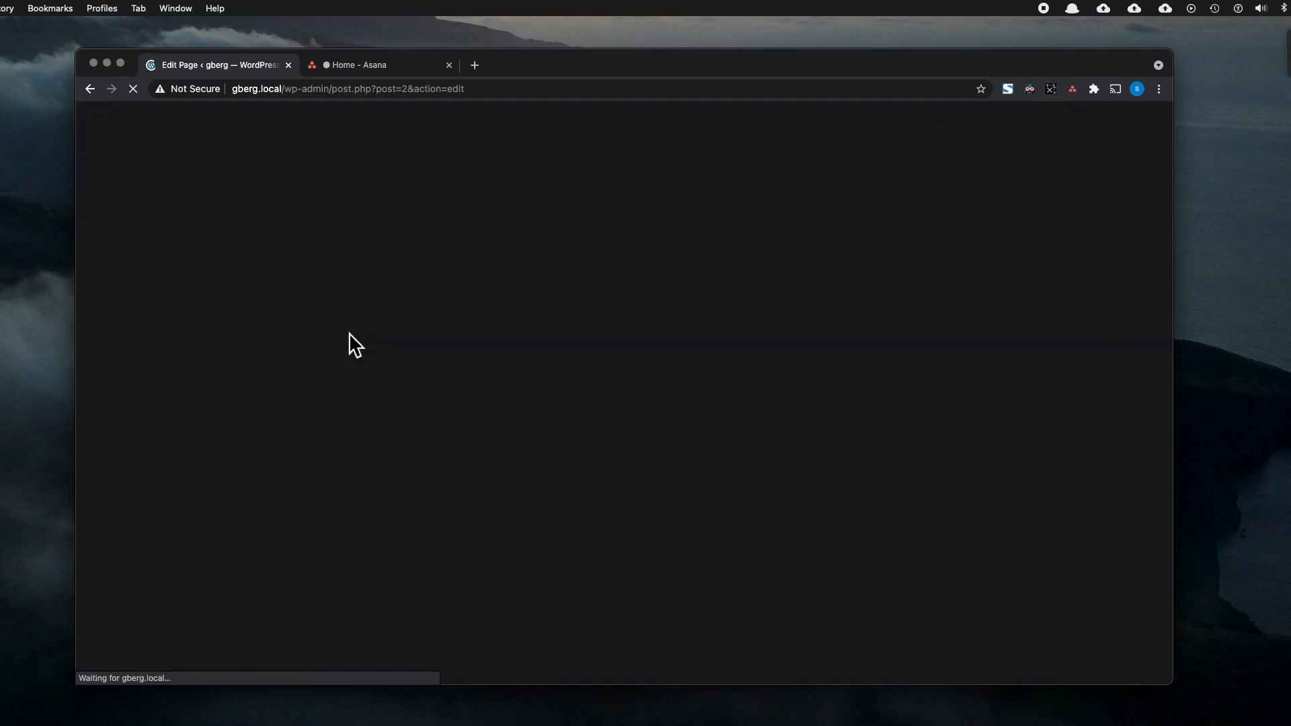
pyautogui.scroll(-5, 349, 334)
pyautogui.scroll(-5, 349, 348)
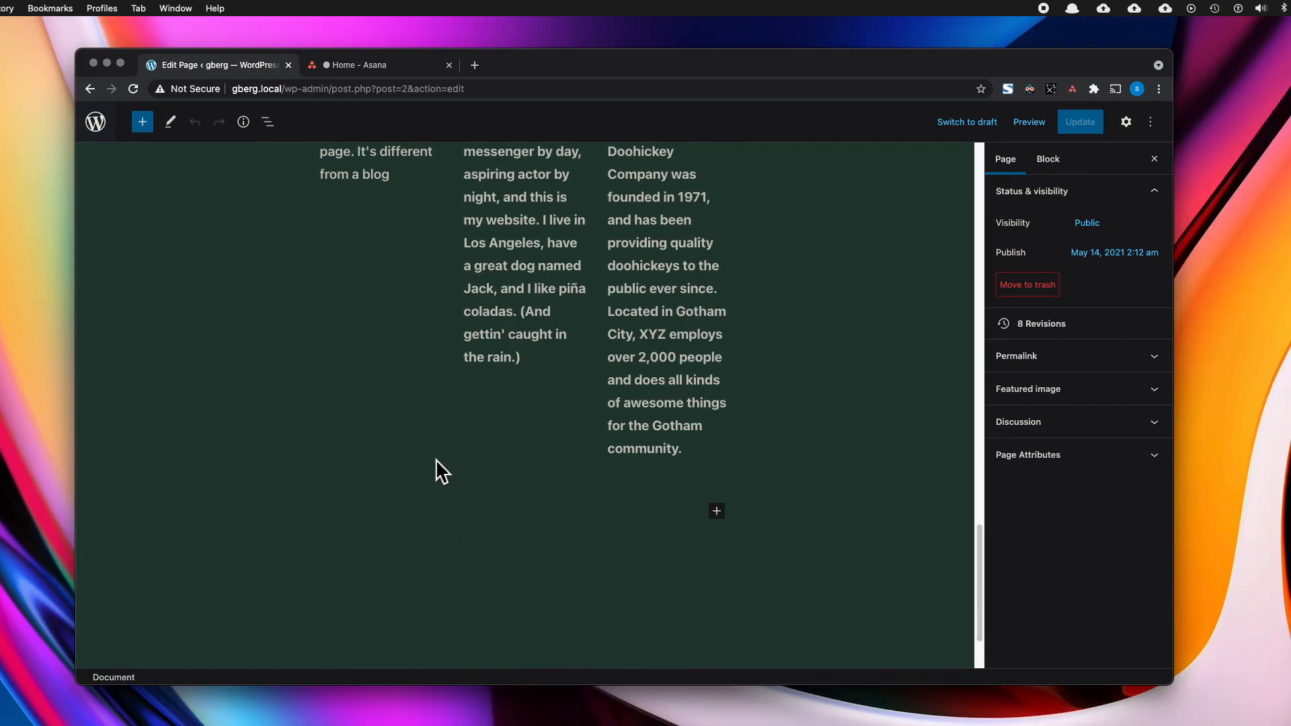
pyautogui.click(152, 132)
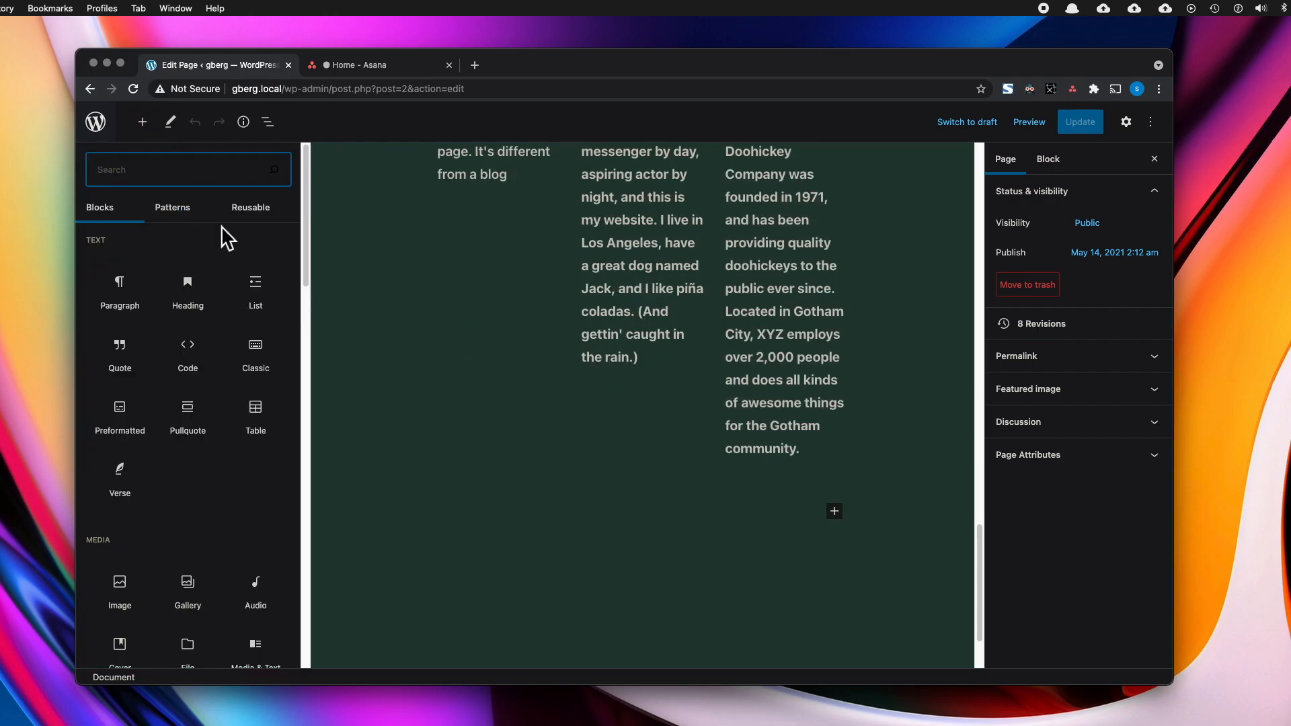
pyautogui.click(176, 214)
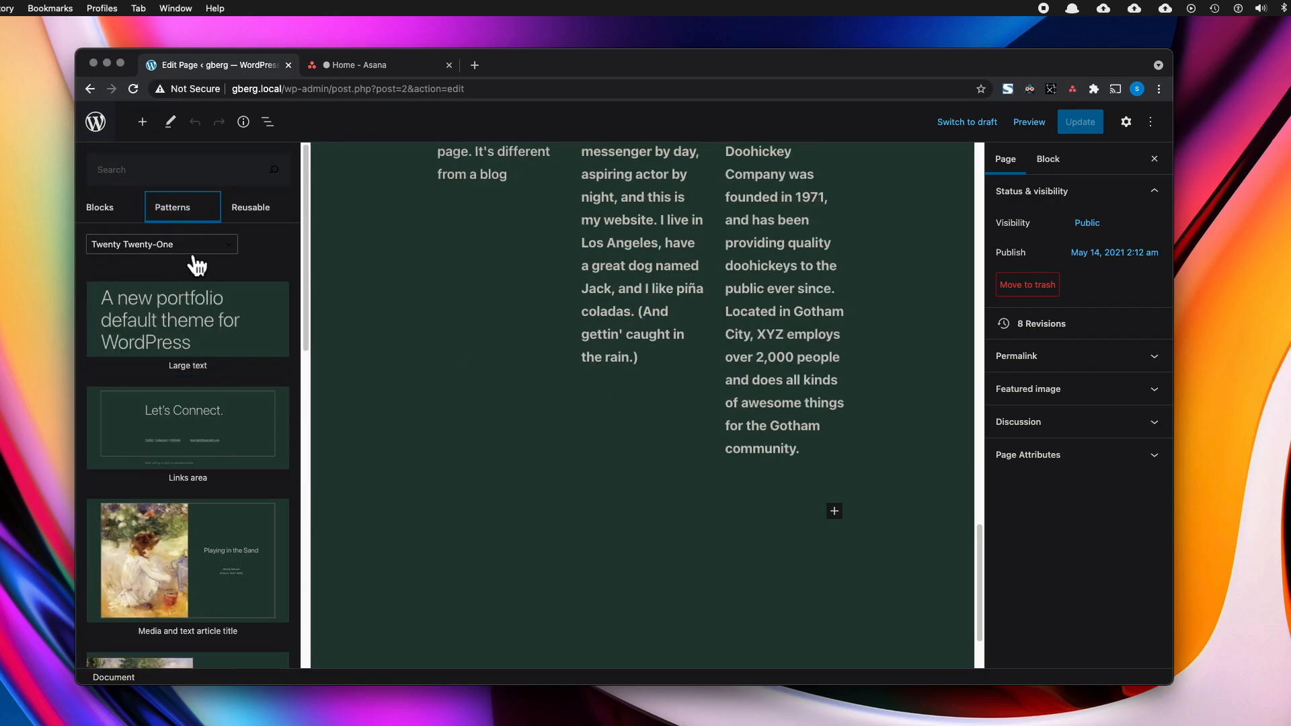
pyautogui.click(192, 250)
pyautogui.click(191, 337)
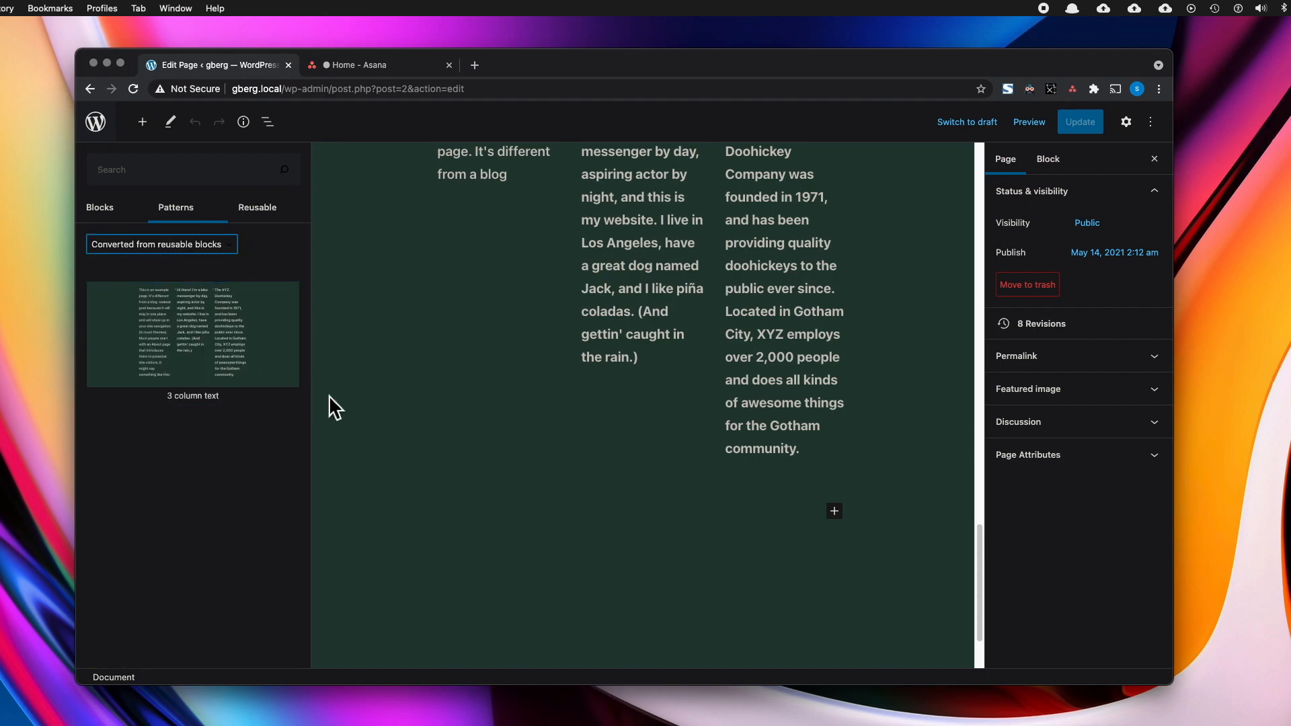
pyautogui.click(201, 368)
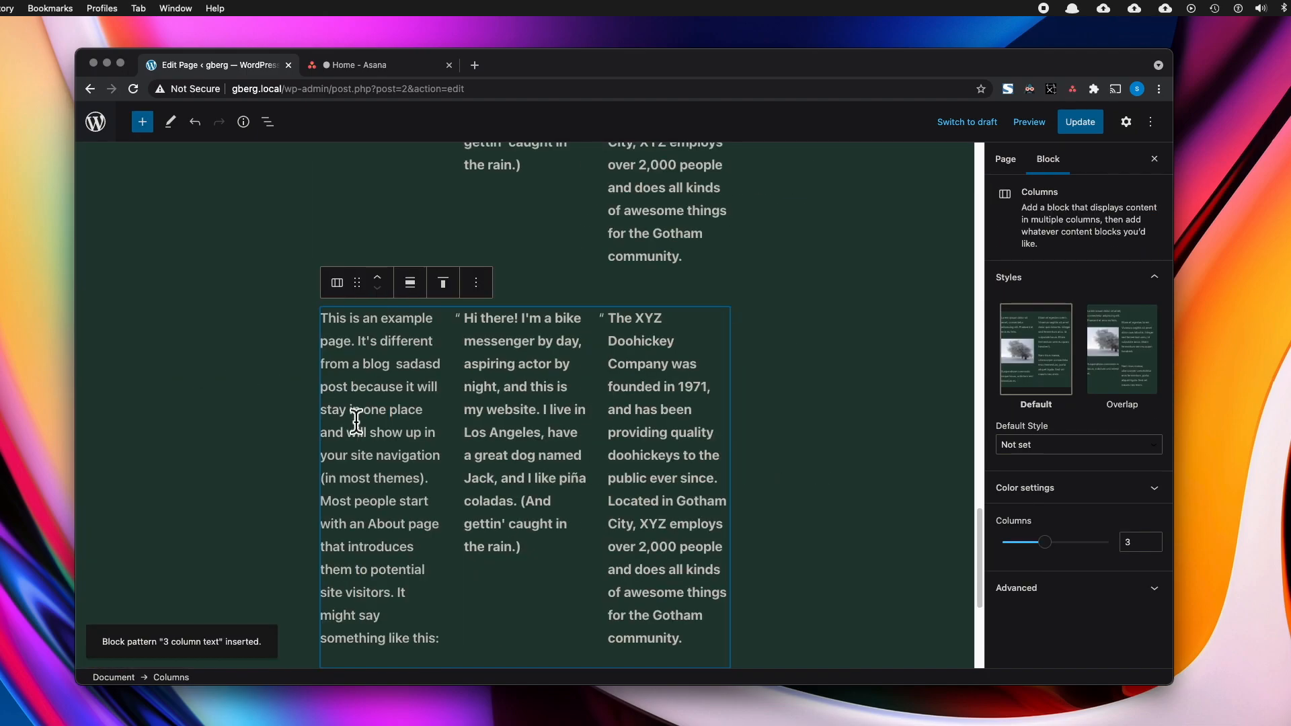
pyautogui.scroll(-4, 362, 423)
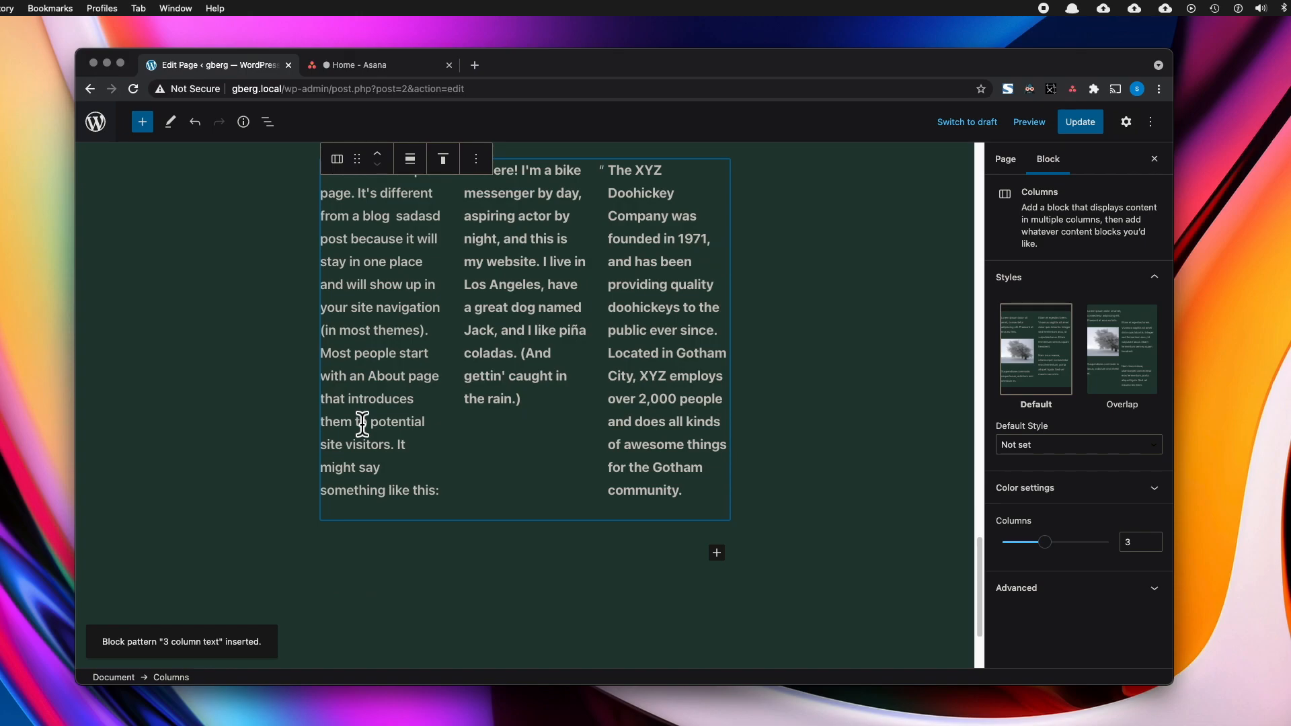
# Compare the newly inserted three-column pattern with the content above it and check its nested blocks in the list view.
pyautogui.scroll(9, 362, 423)
pyautogui.scroll(7, 362, 424)
pyautogui.scroll(-9, 361, 424)
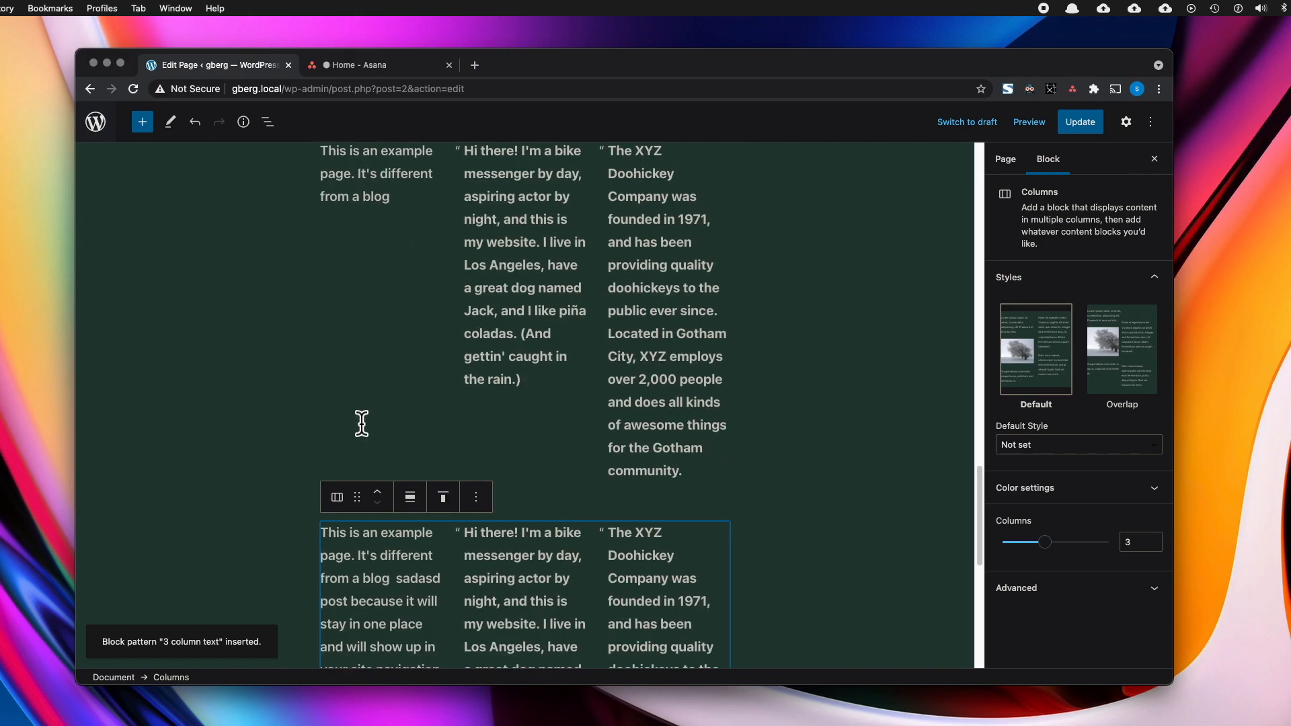
pyautogui.scroll(-4, 362, 424)
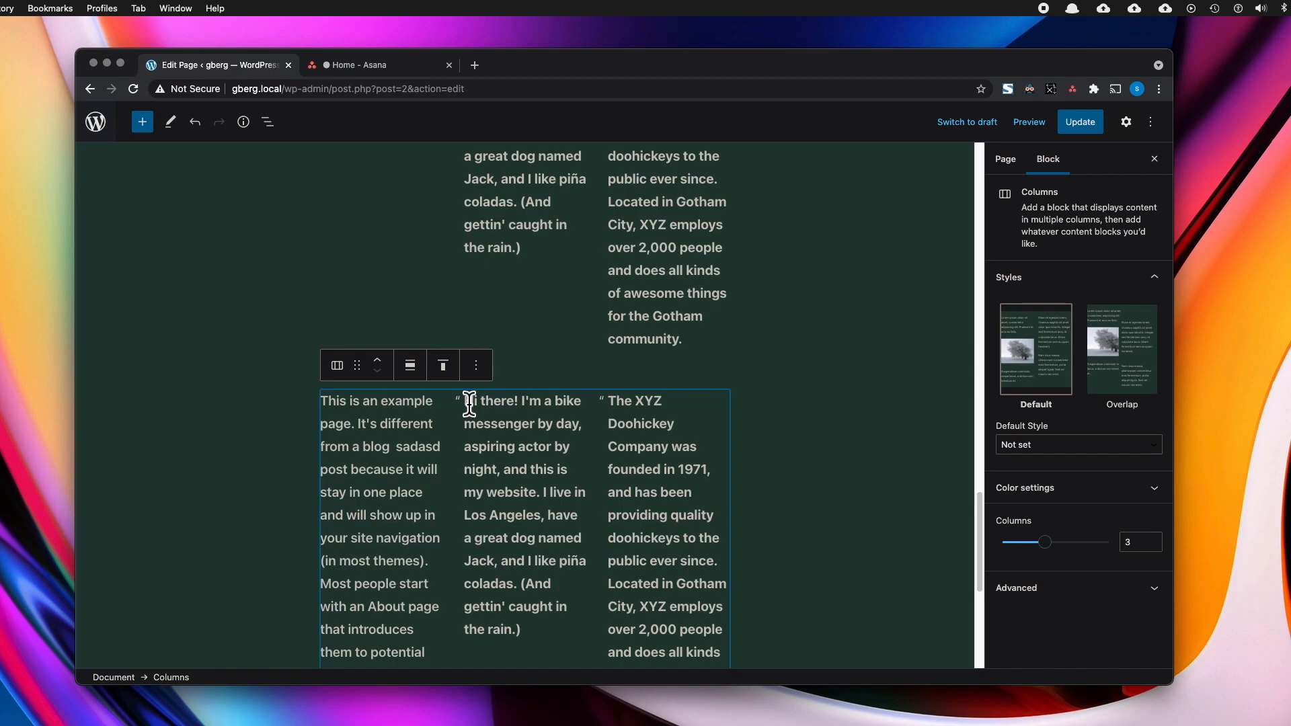
pyautogui.click(567, 243)
pyautogui.click(535, 446)
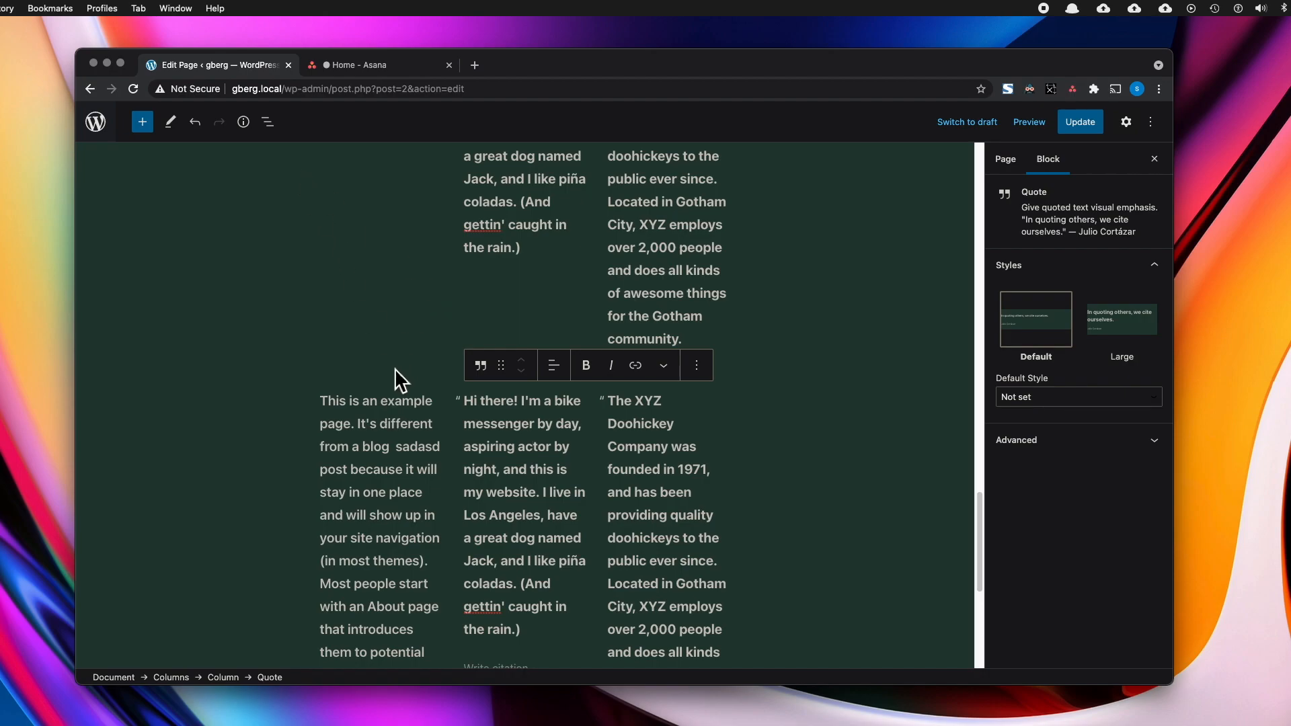
pyautogui.click(283, 127)
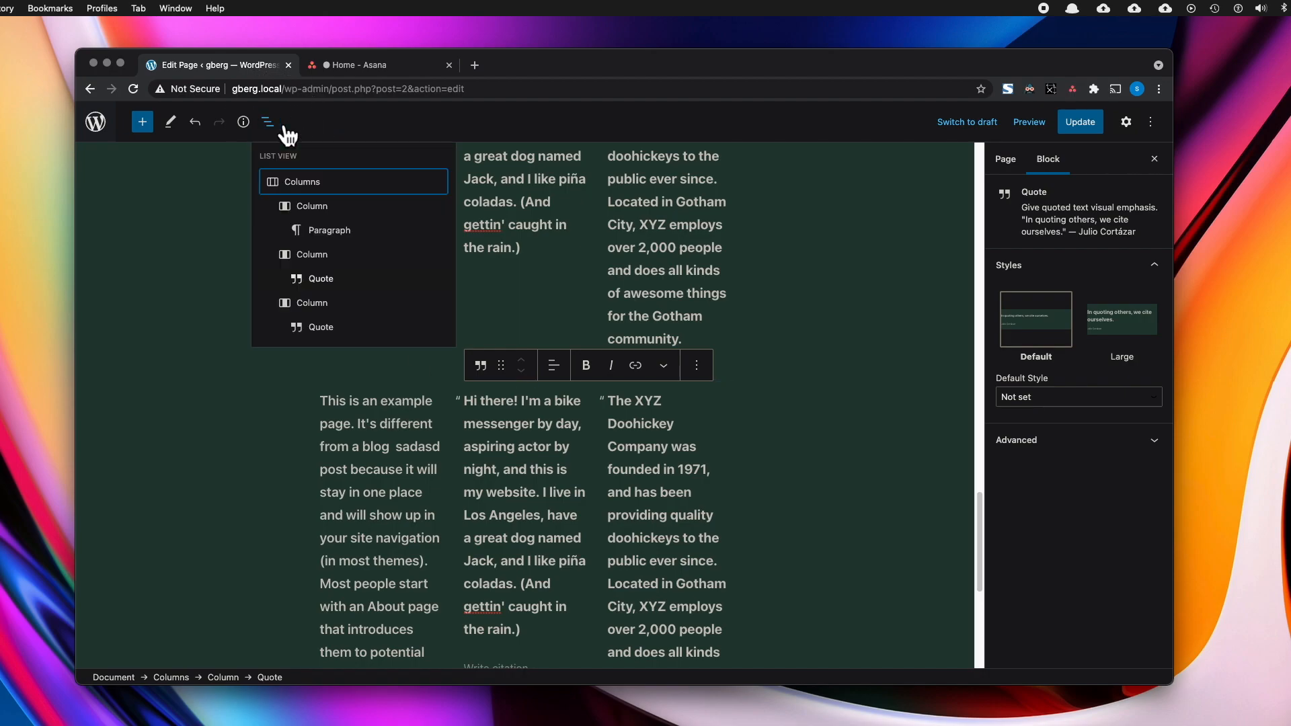
pyautogui.click(334, 423)
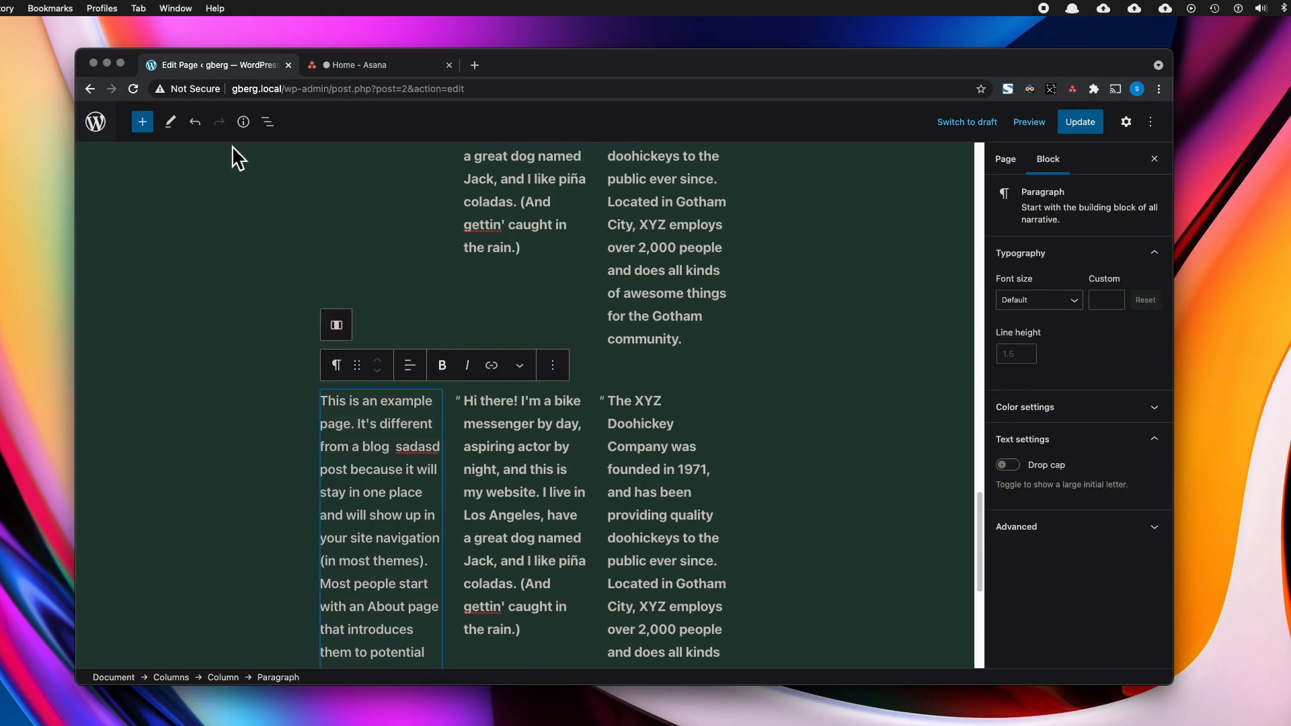
# Select the whole three-column Columns block at the end of the page and add an empty paragraph directly before it.
pyautogui.click(267, 122)
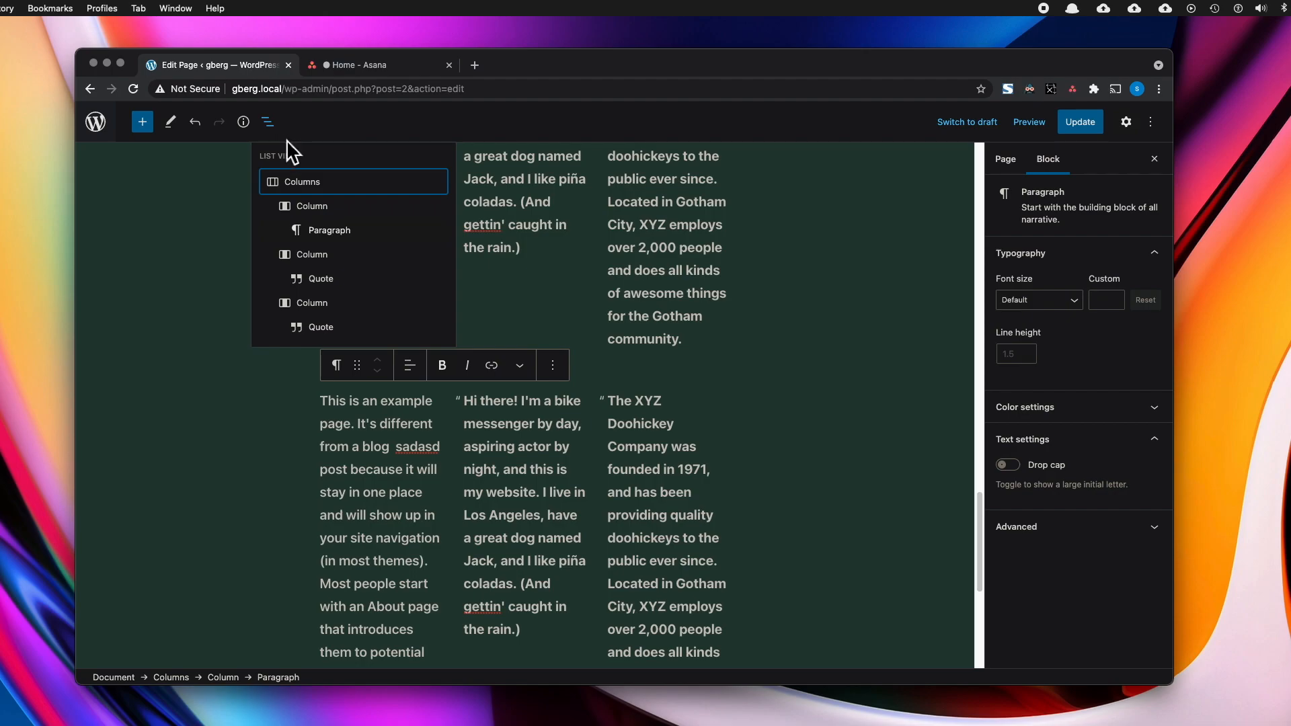
pyautogui.click(297, 185)
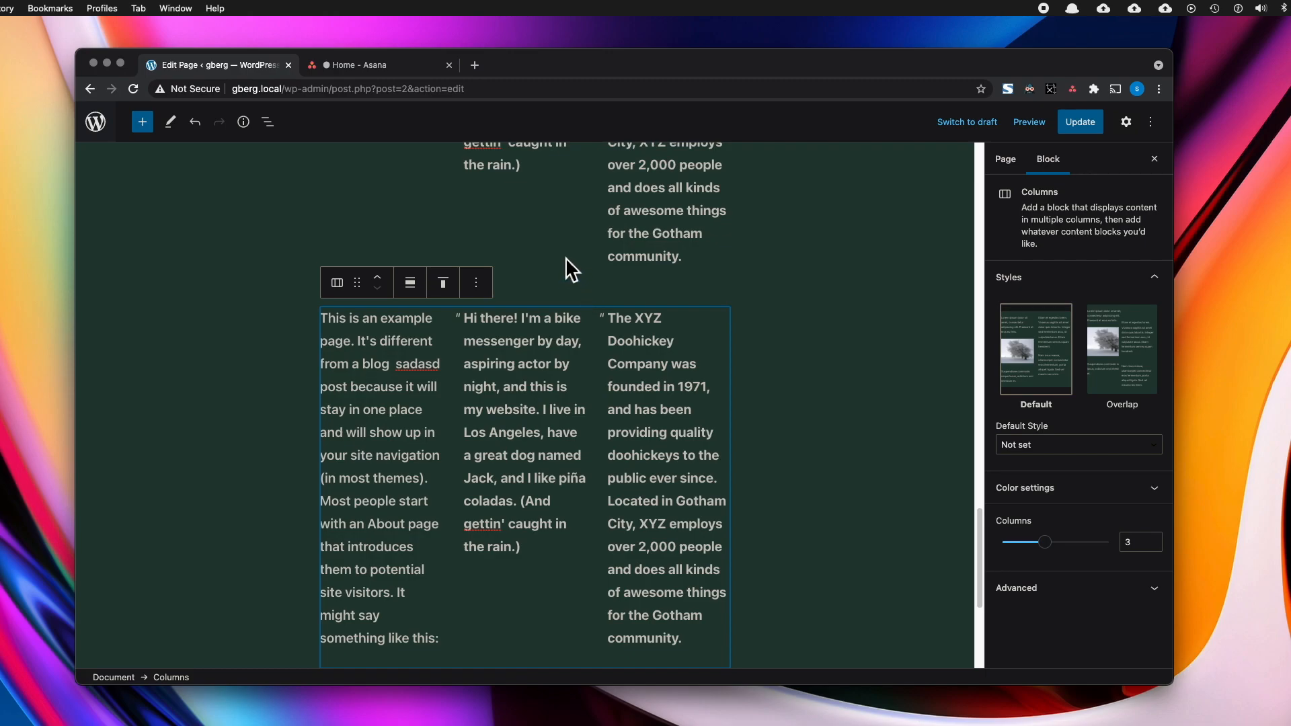
pyautogui.press('super+alt+t')
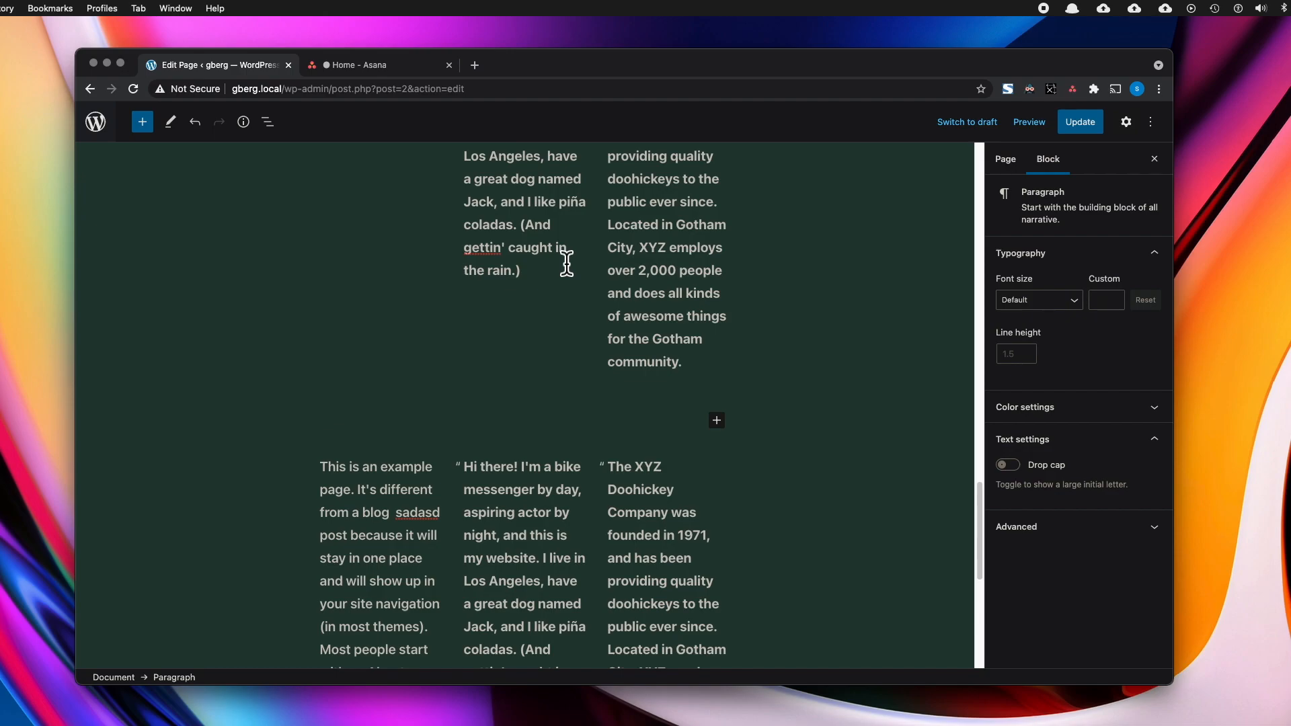
# Insert a Video block in place of the empty paragraph above the last three-column block, and delete it again.
pyautogui.write('/')
pyautogui.press('Down')
pyautogui.press('Down')
pyautogui.press('Down')
pyautogui.press('Down')
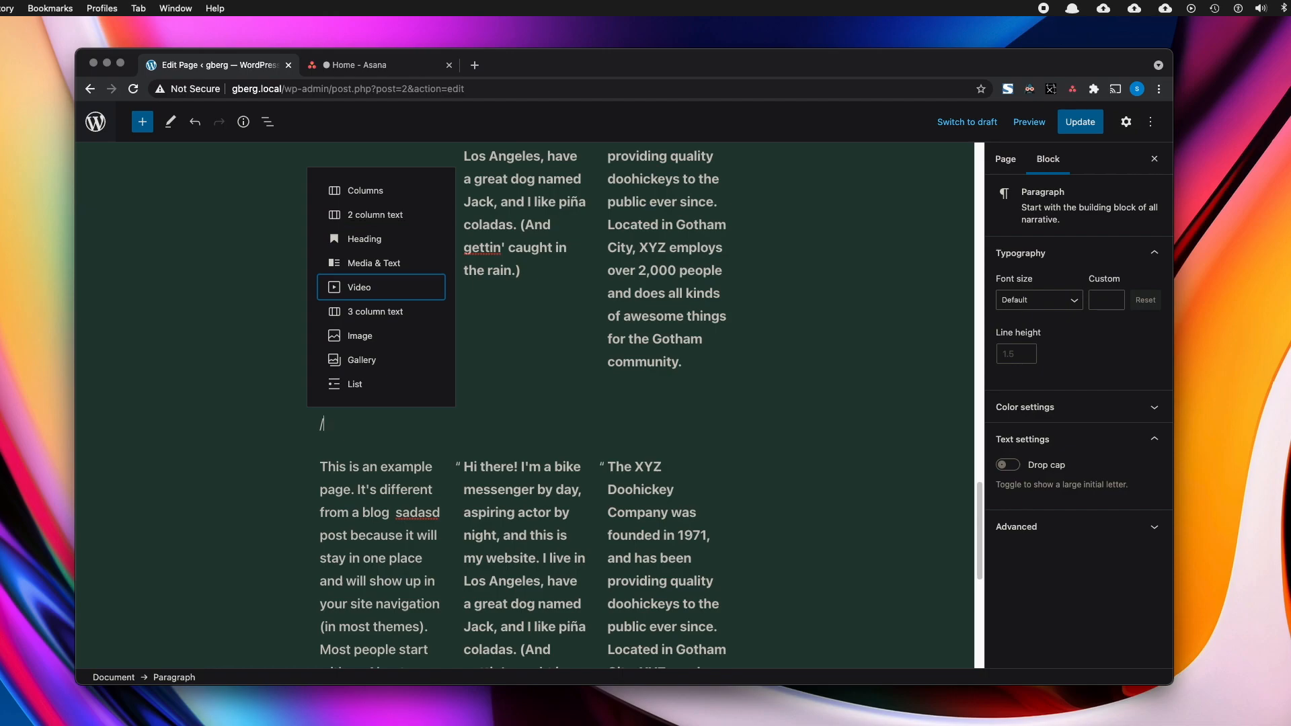
pyautogui.press('Return')
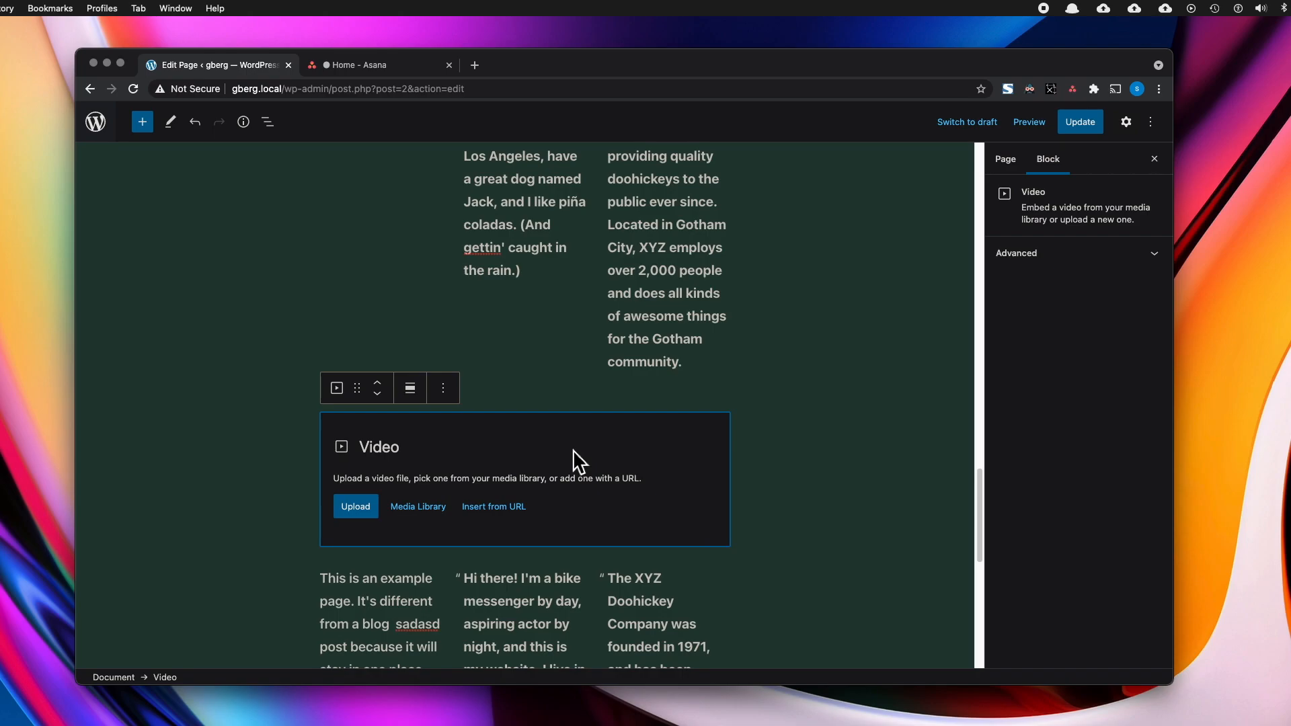
pyautogui.press('BackSpace')
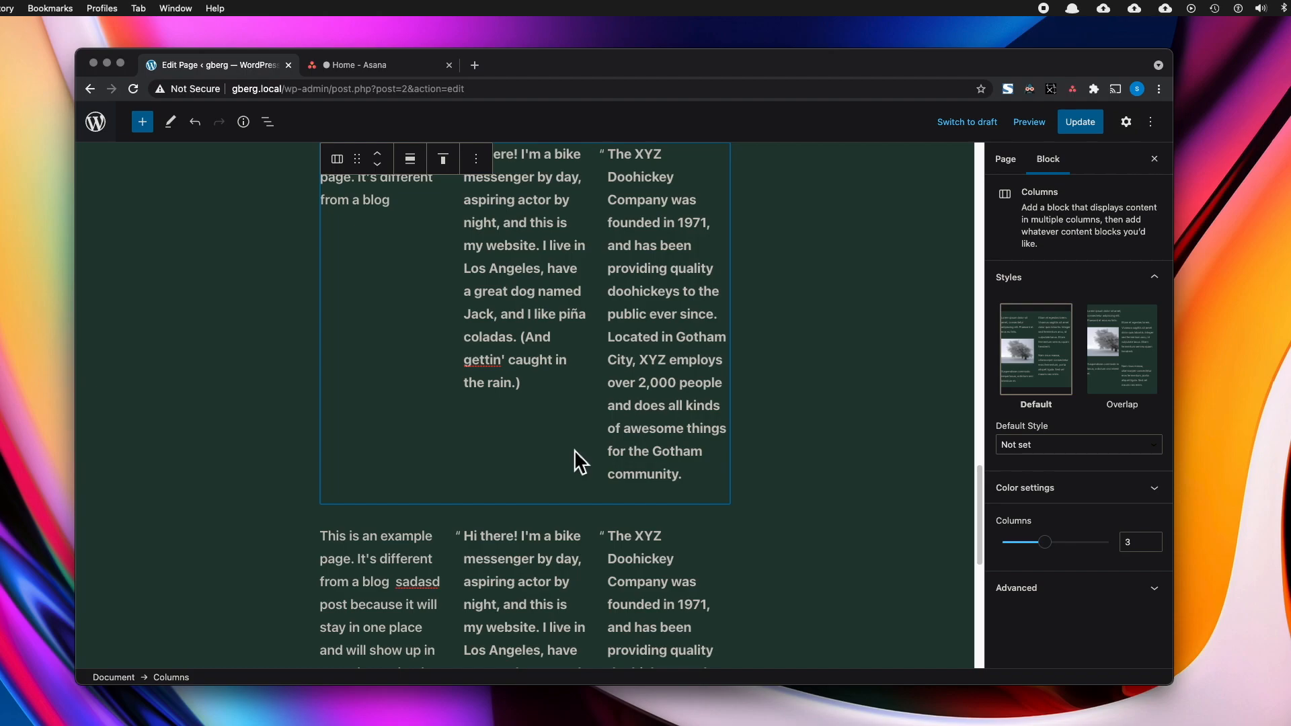
# Add an empty paragraph between the last two three-column Columns blocks on the page.
pyautogui.scroll(2, 542, 418)
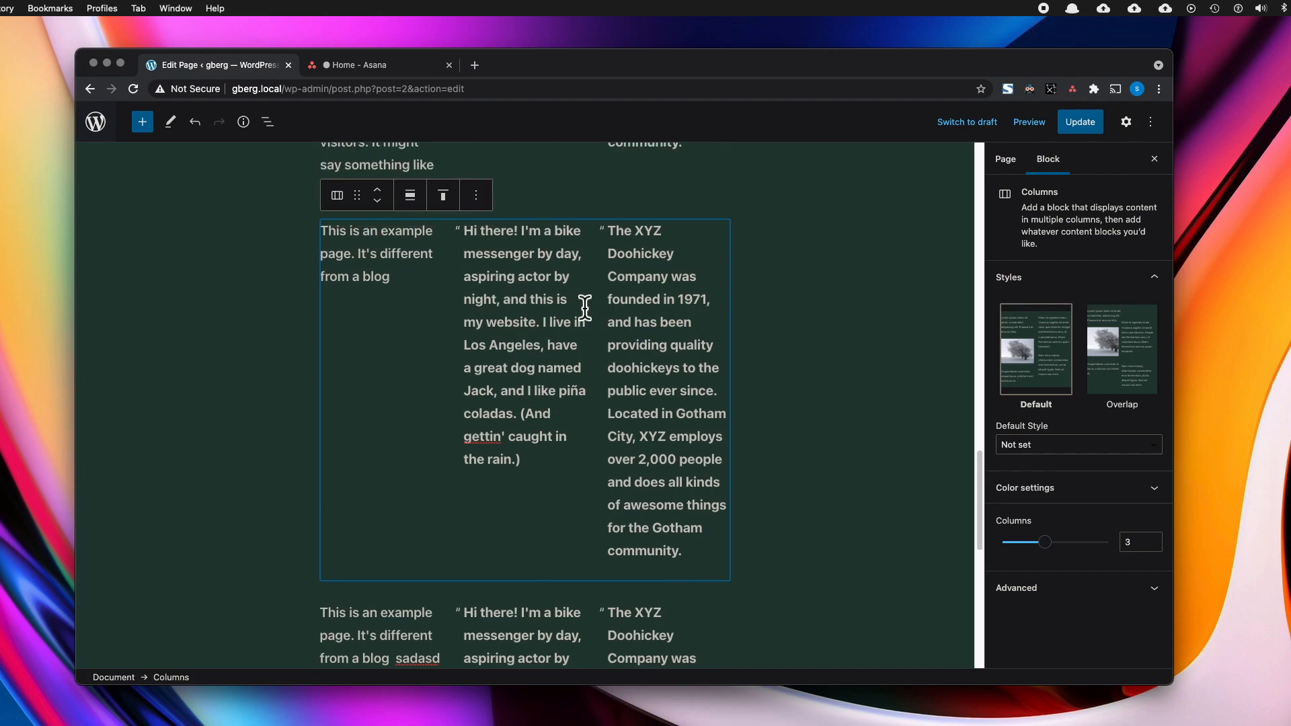
pyautogui.click(267, 121)
pyautogui.click(340, 183)
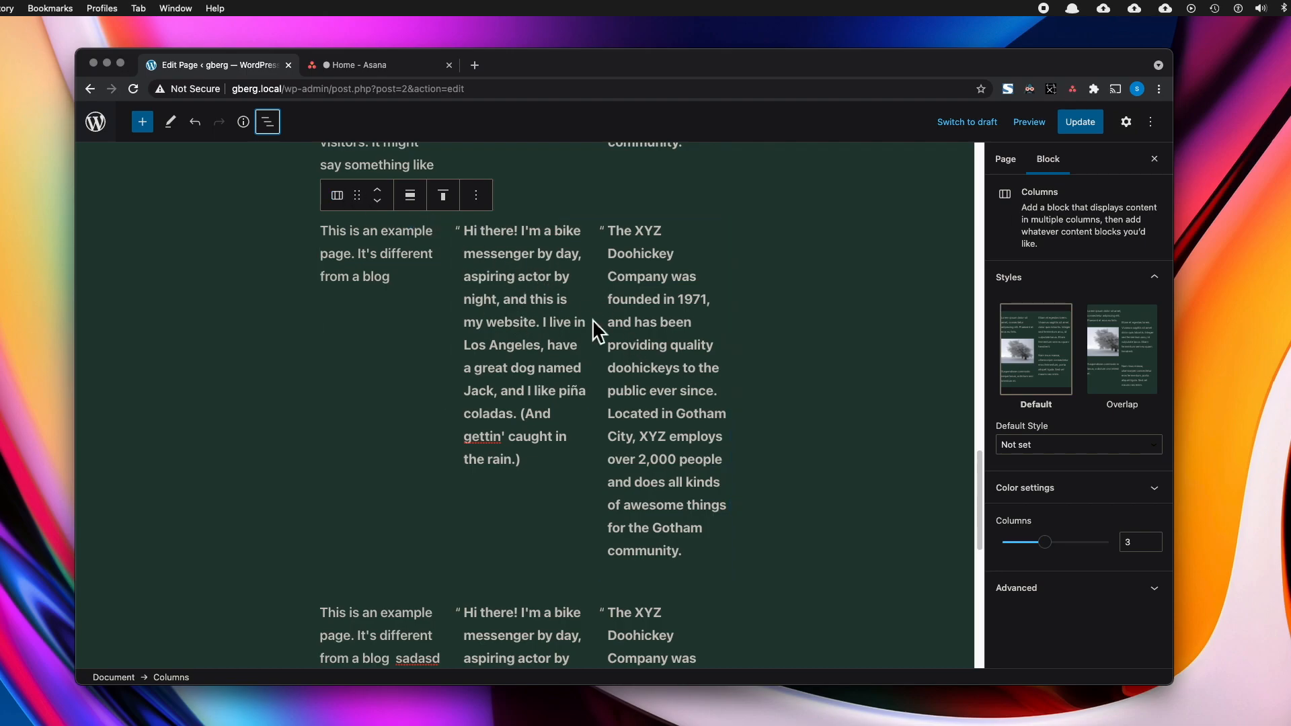
pyautogui.click(504, 313)
pyautogui.scroll(-5, 502, 309)
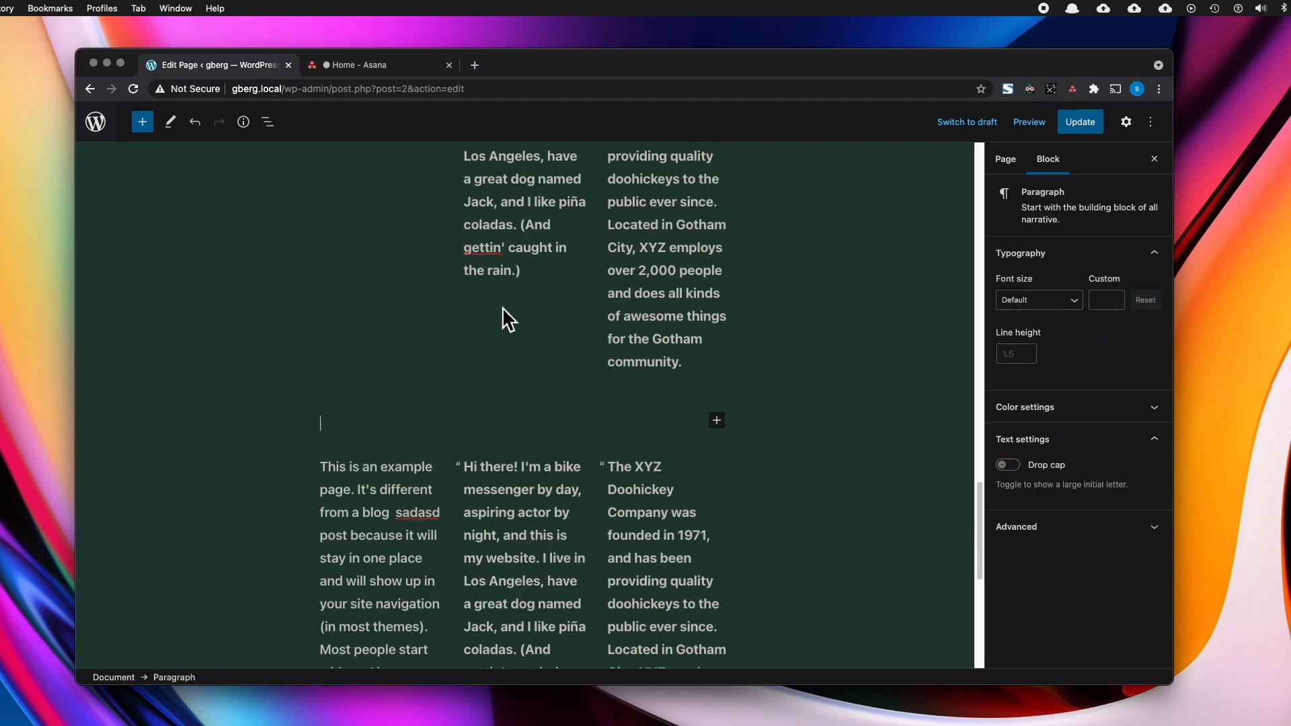
# Insert the "2 column text" reusable block in the empty paragraph and convert it to regular blocks.
pyautogui.write('/')
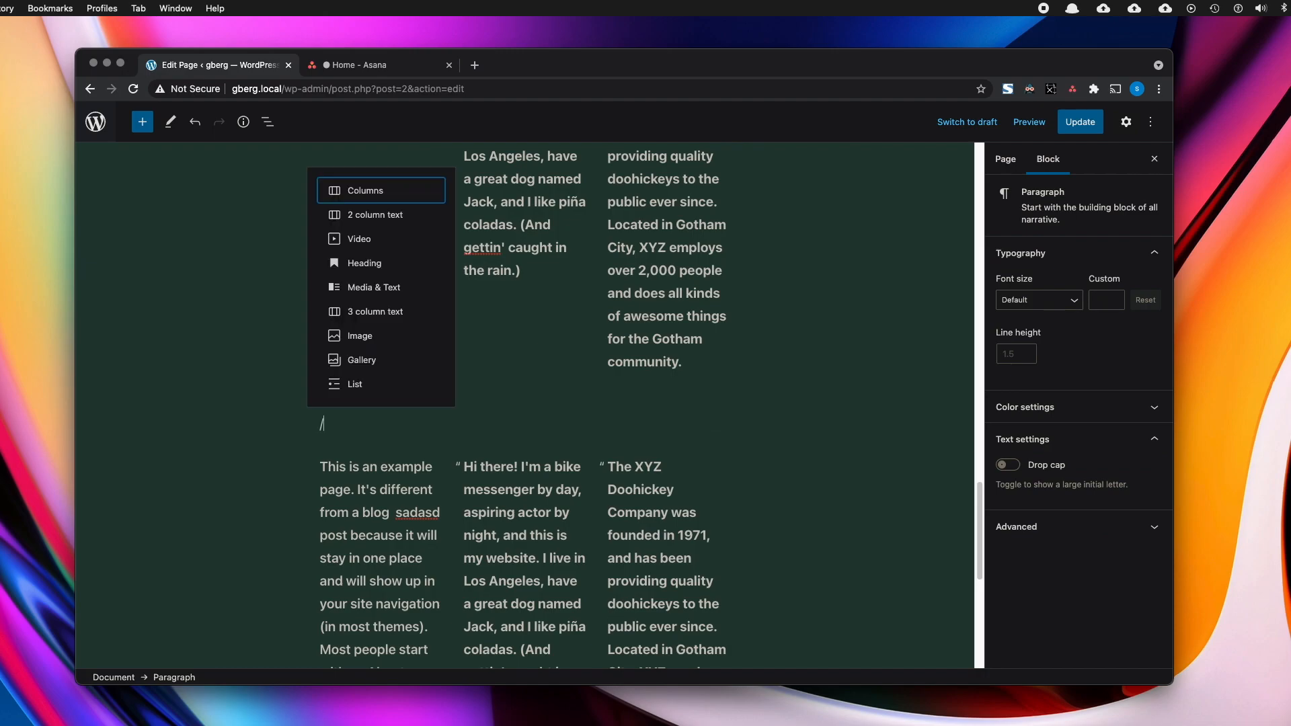
pyautogui.press('Down')
pyautogui.press('Return')
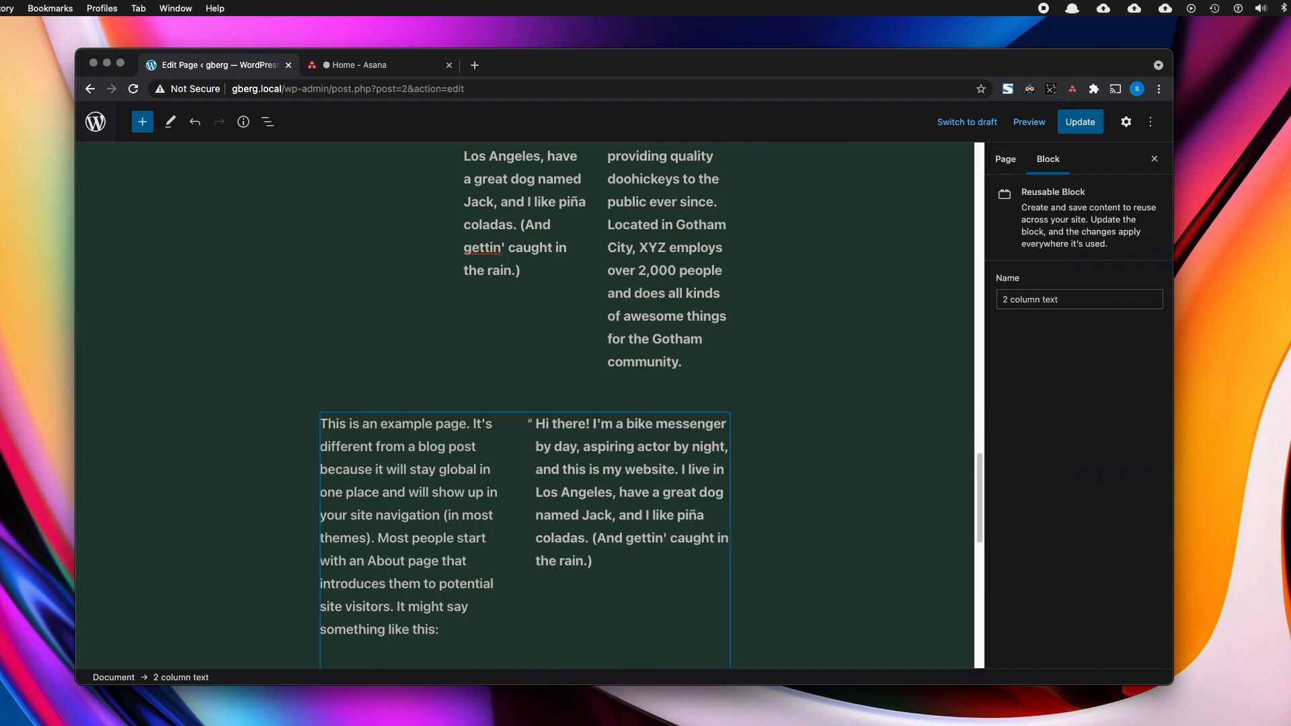
pyautogui.scroll(-3, 524, 382)
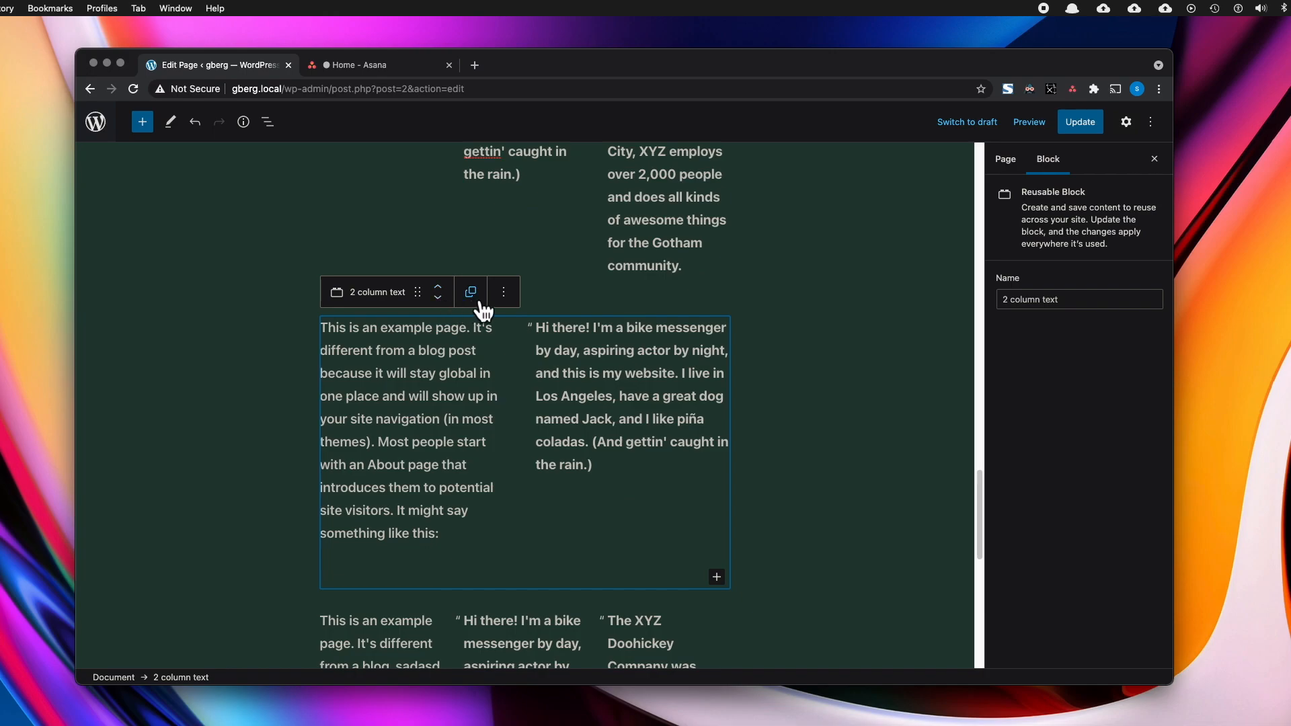
pyautogui.click(479, 307)
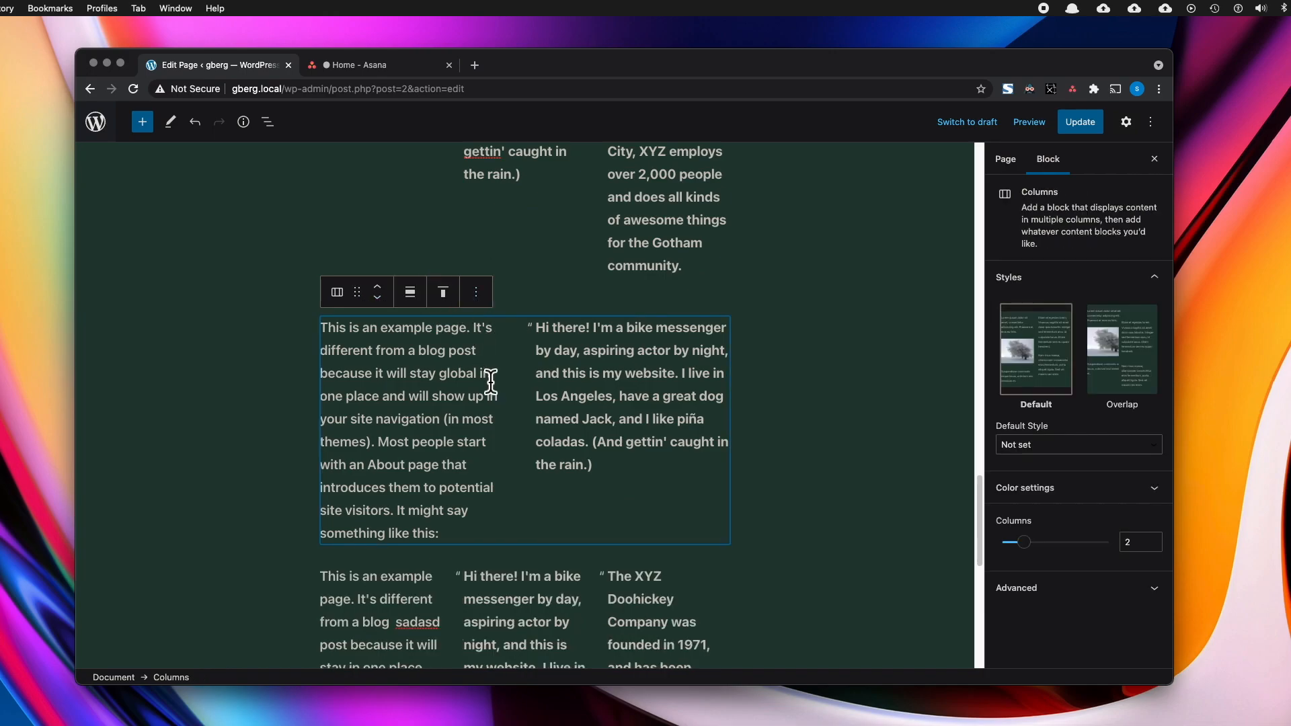